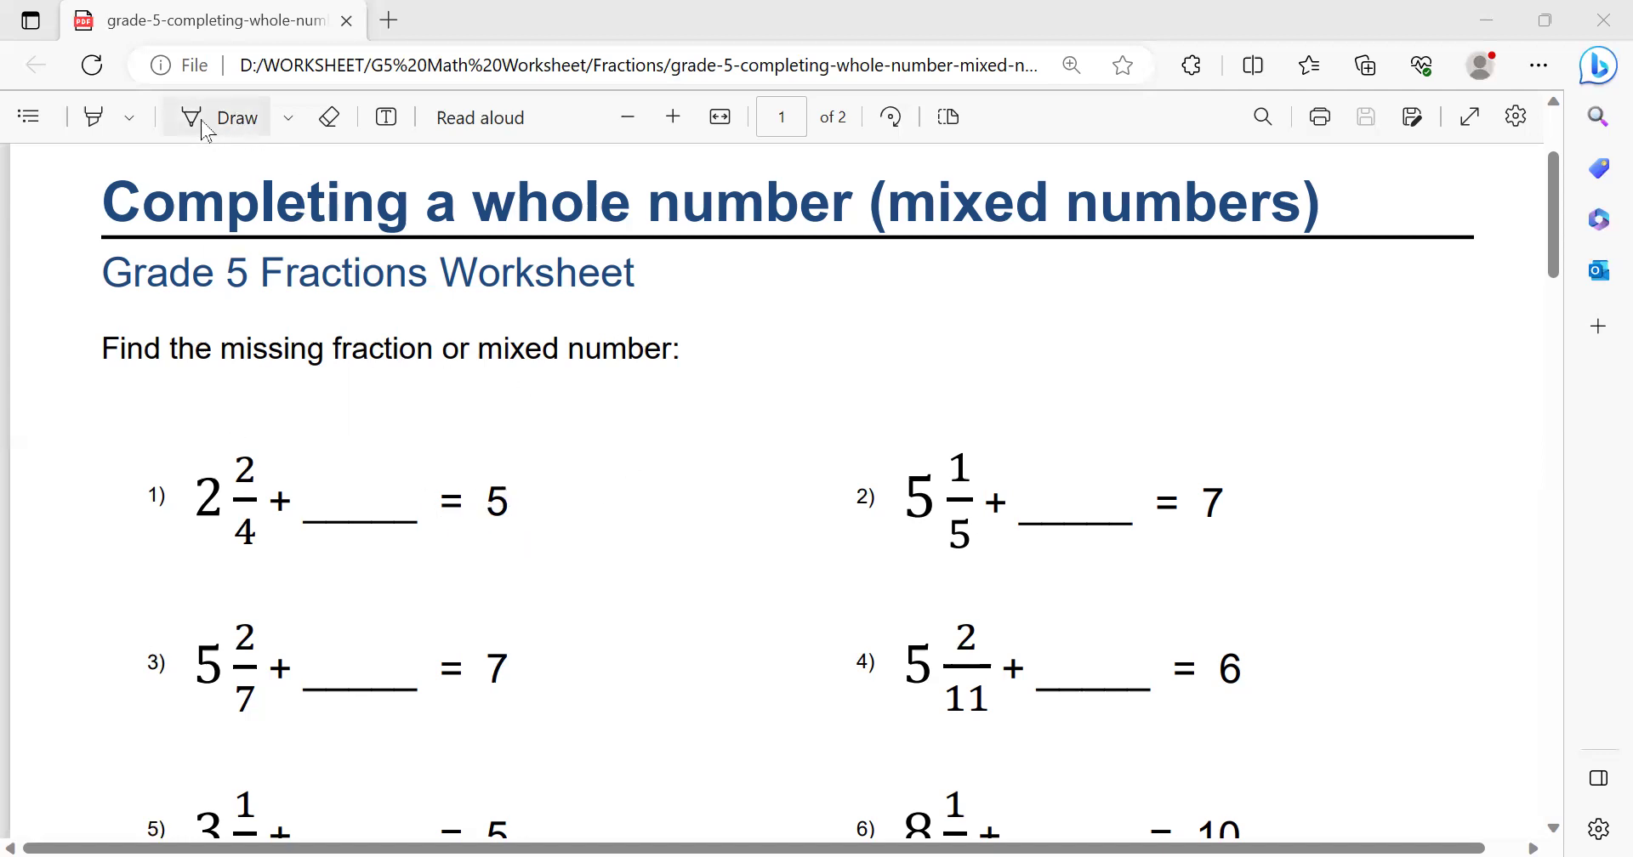
Turn on Draw and set the ink colour to magenta
click(207, 132)
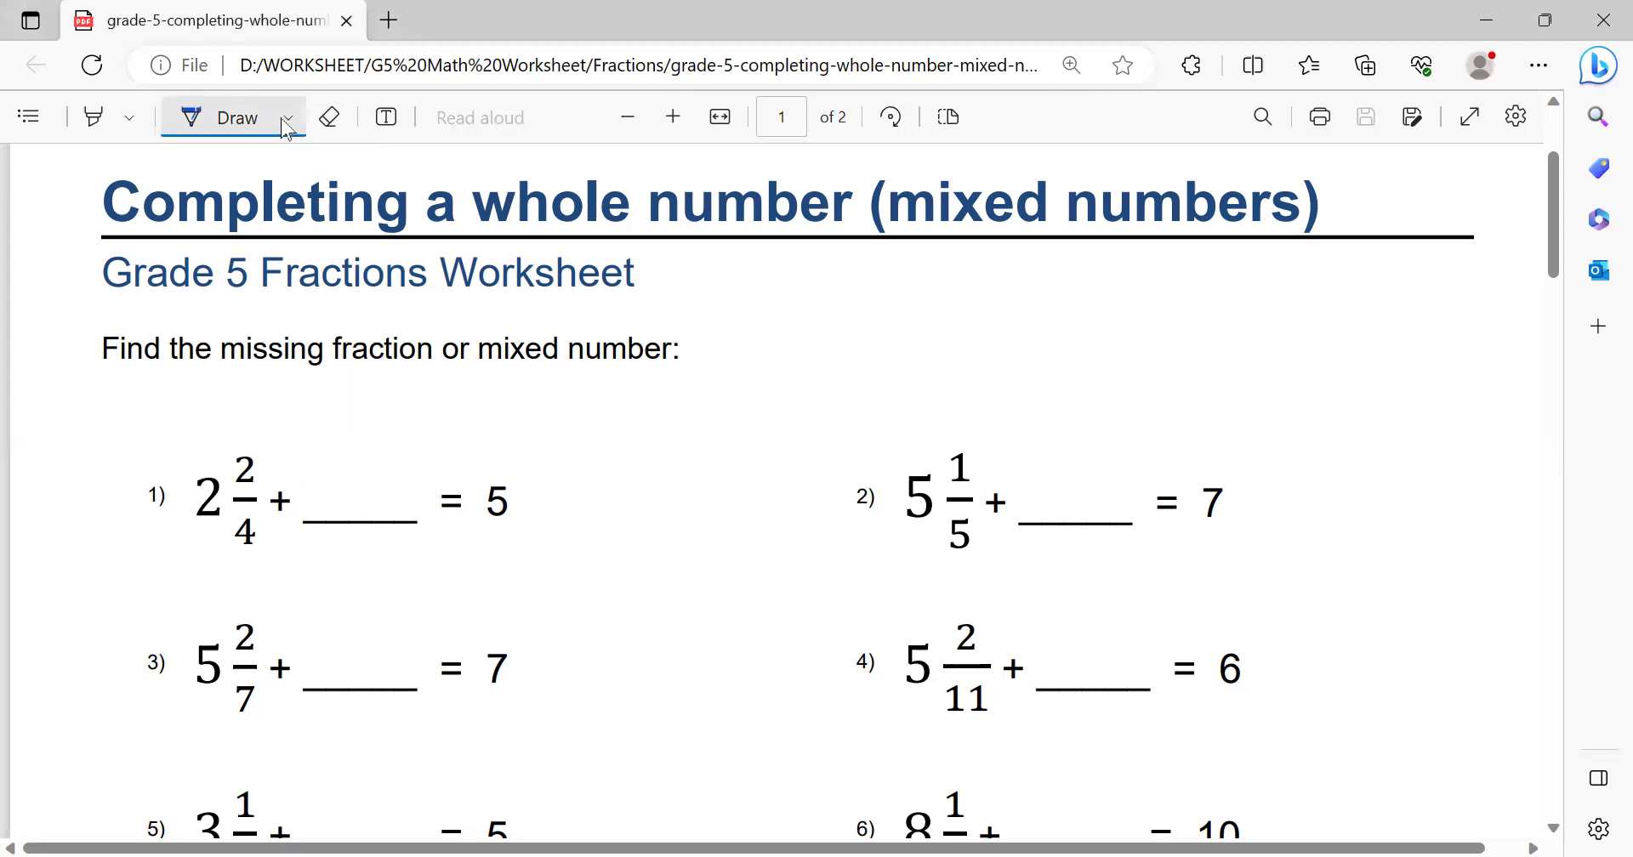
click(289, 121)
click(308, 267)
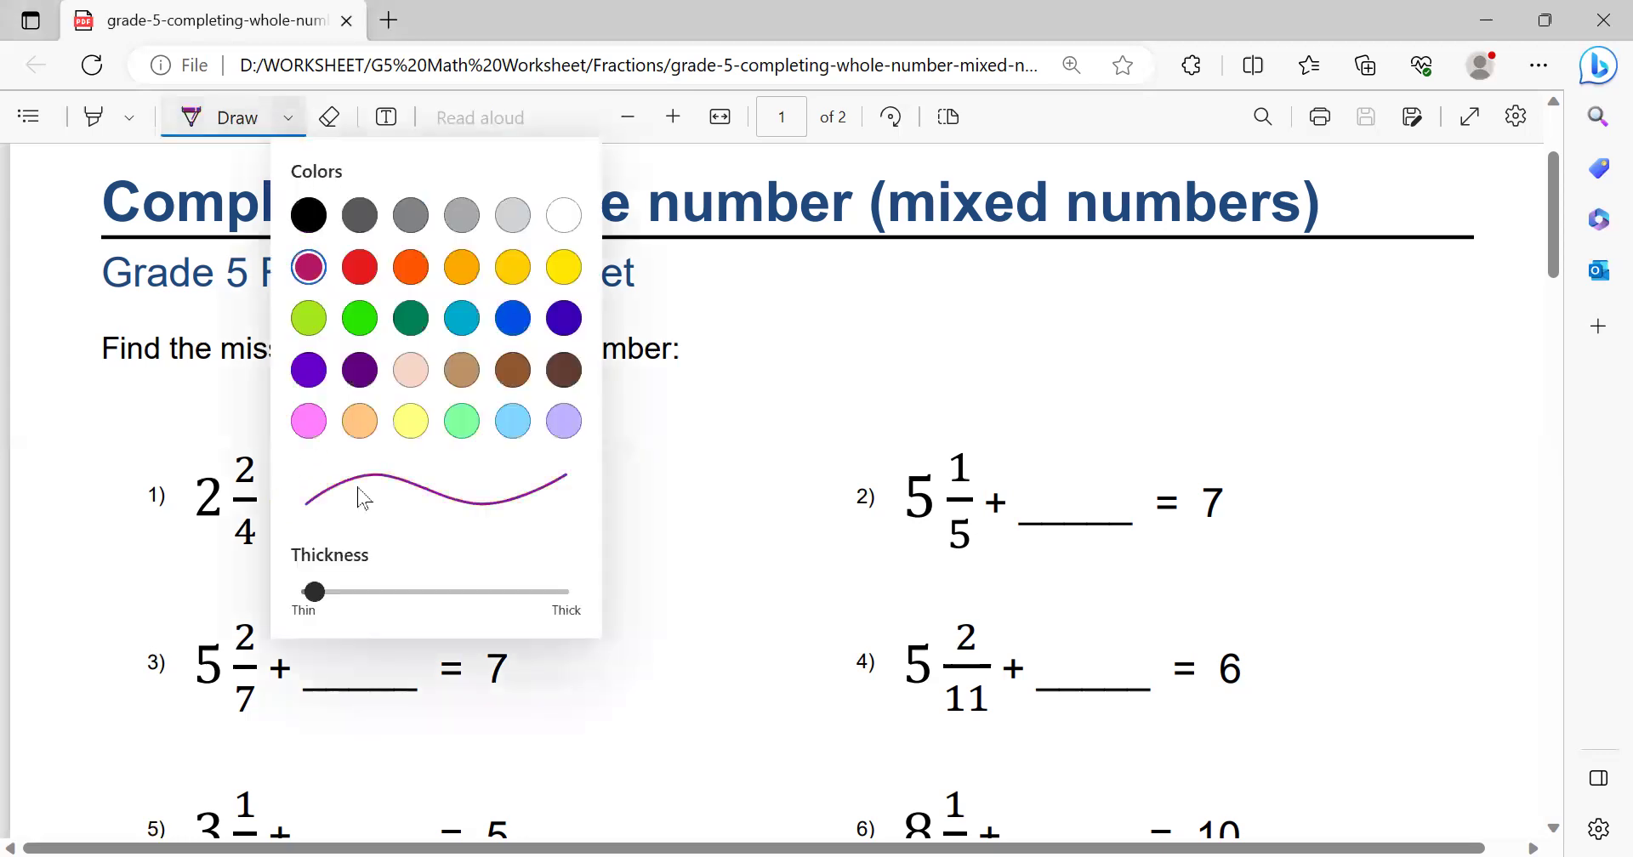
click(730, 297)
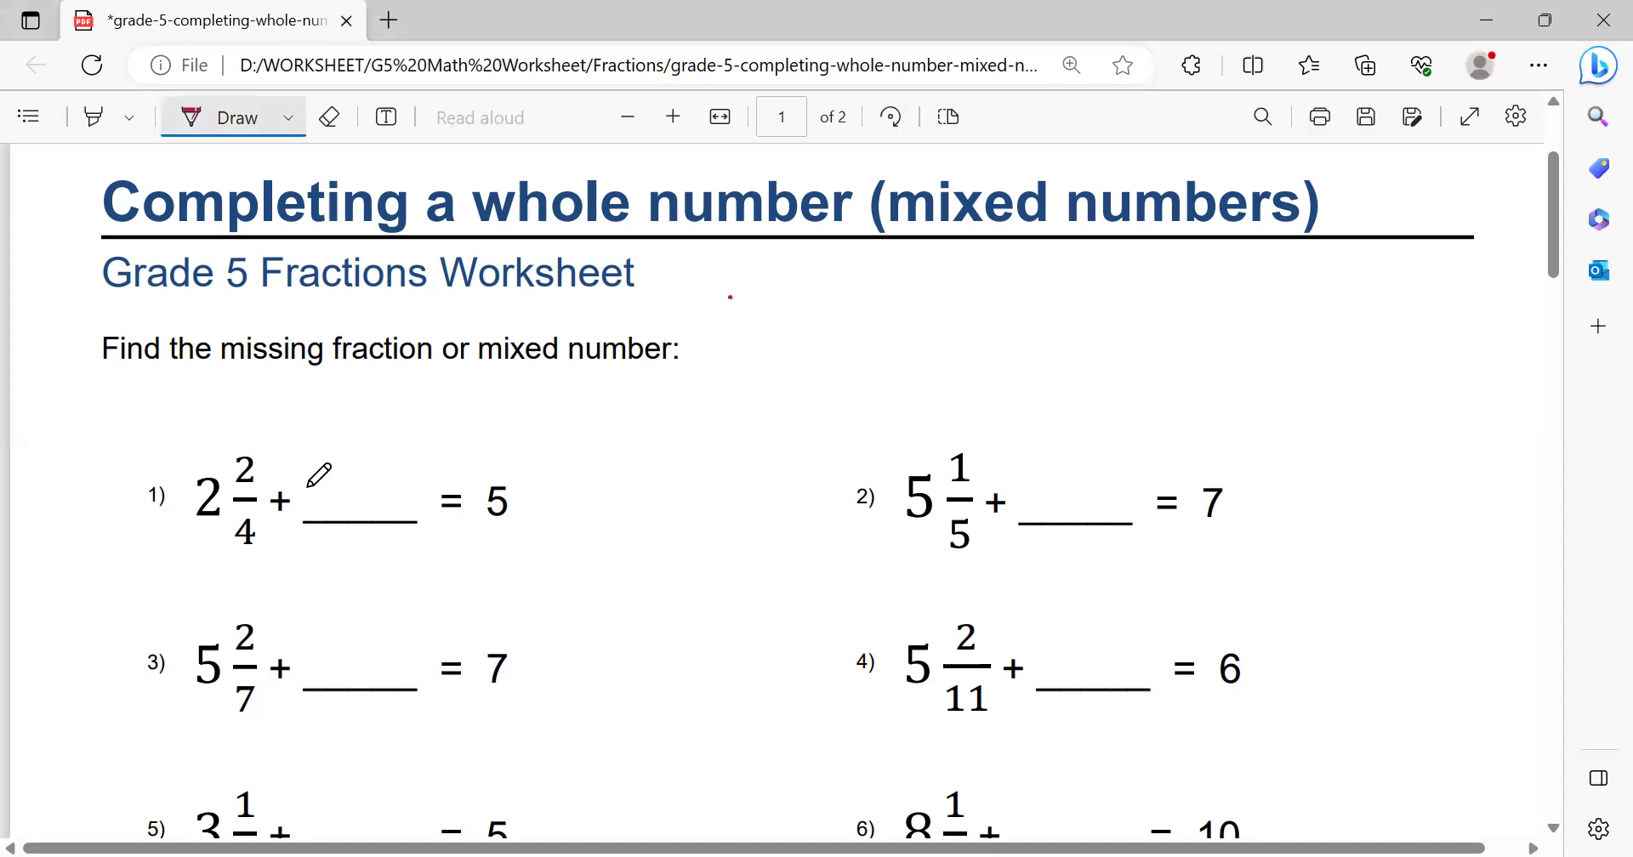
Draft a 3 and a helper arc on problem 1, then erase the arc
mouse_move(310, 473)
mouse_down()
mouse_move(330, 509)
mouse_move(296, 513)
mouse_up()
mouse_move(493, 472)
mouse_down()
mouse_move(408, 400)
mouse_move(247, 396)
mouse_move(213, 467)
mouse_up()
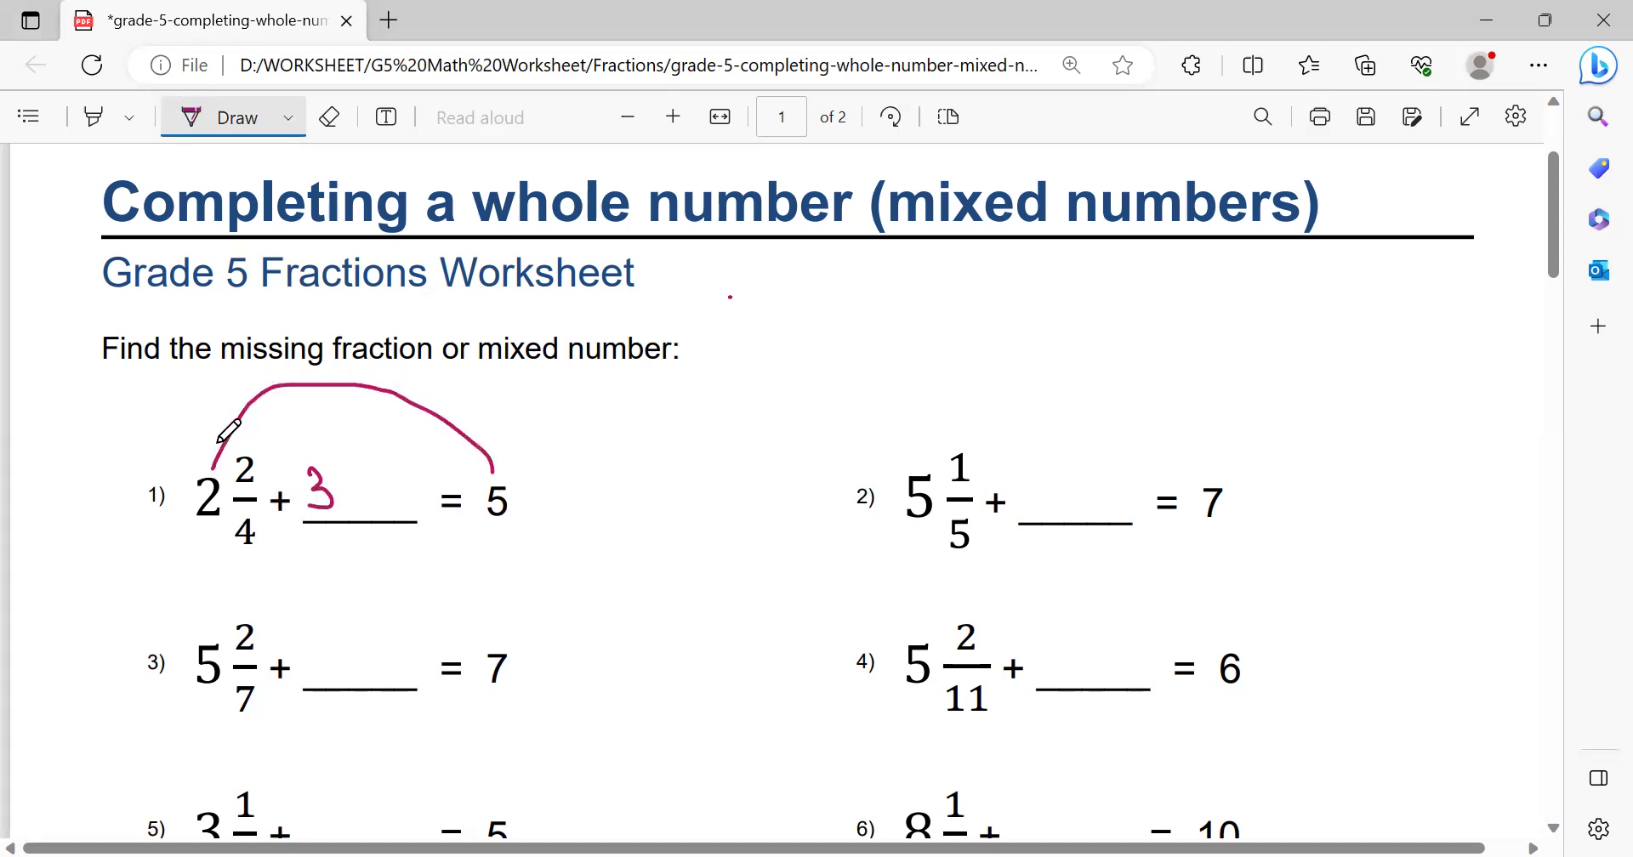
click(333, 121)
drag(408, 353, 412, 456)
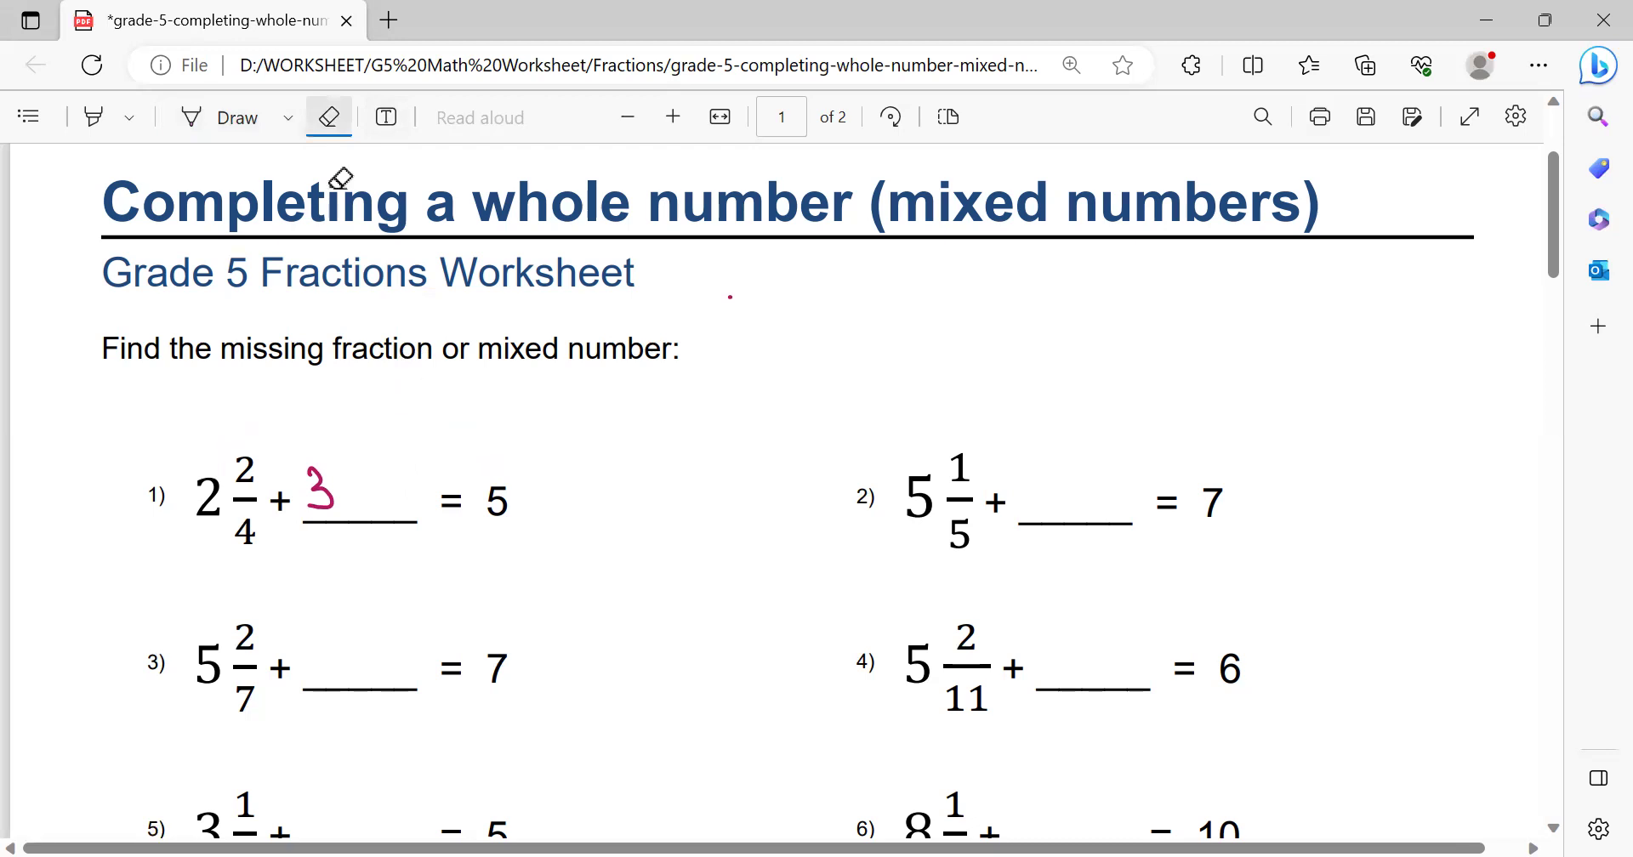
click(231, 132)
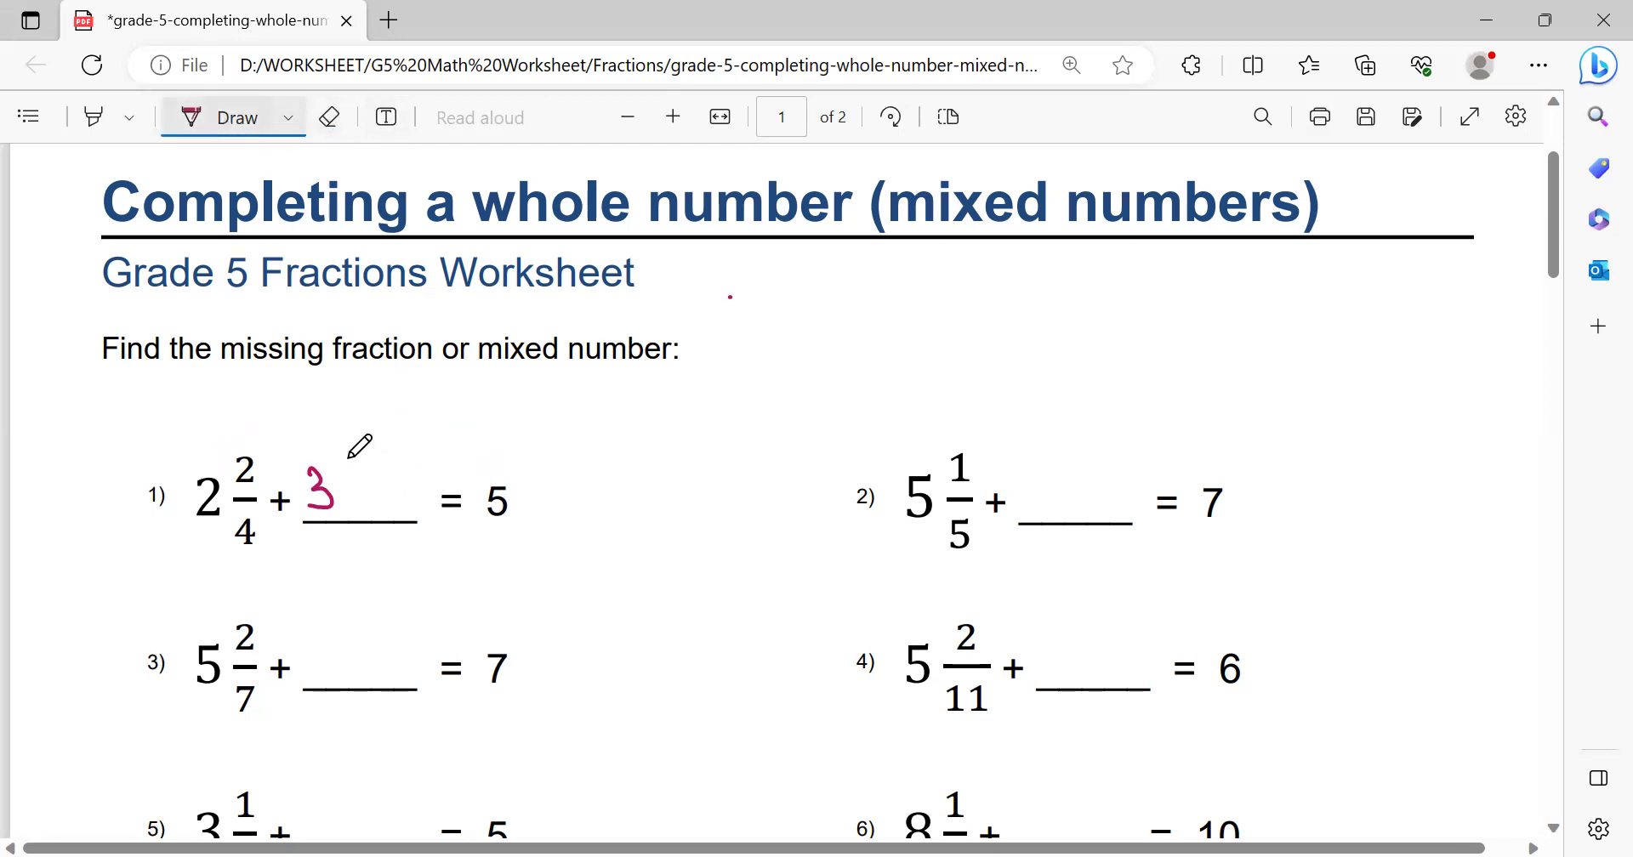
Replace the 3 with 2 2/4 in problem 1's blank and sketch a helper arc over problem 2
drag(311, 470, 294, 504)
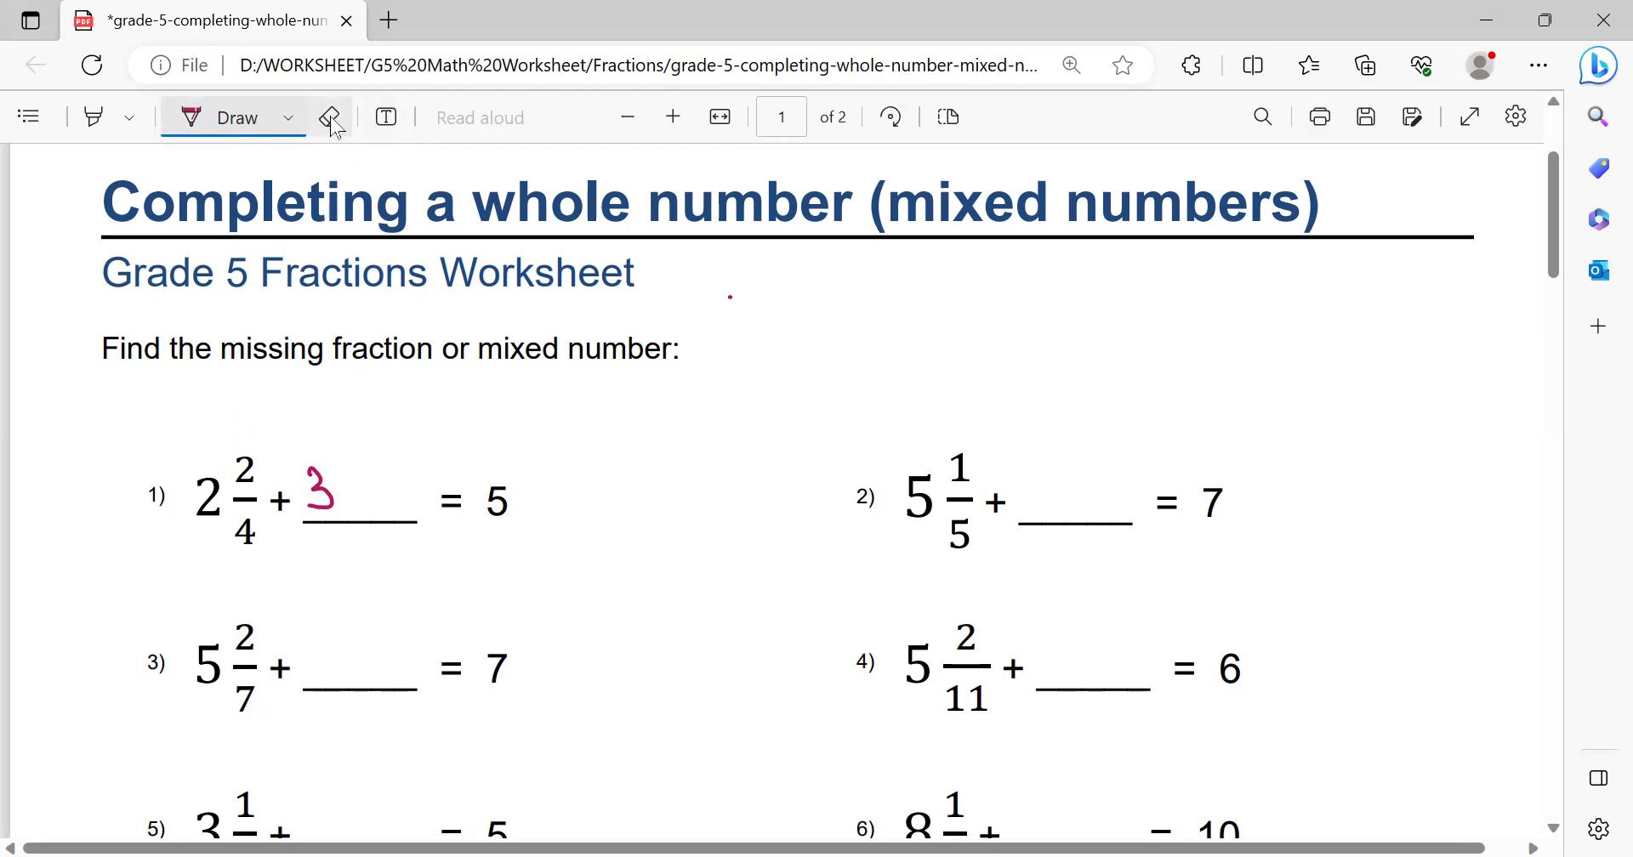
click(331, 119)
mouse_move(321, 476)
mouse_down()
mouse_move(327, 509)
mouse_move(340, 486)
mouse_move(316, 515)
mouse_move(417, 505)
mouse_up()
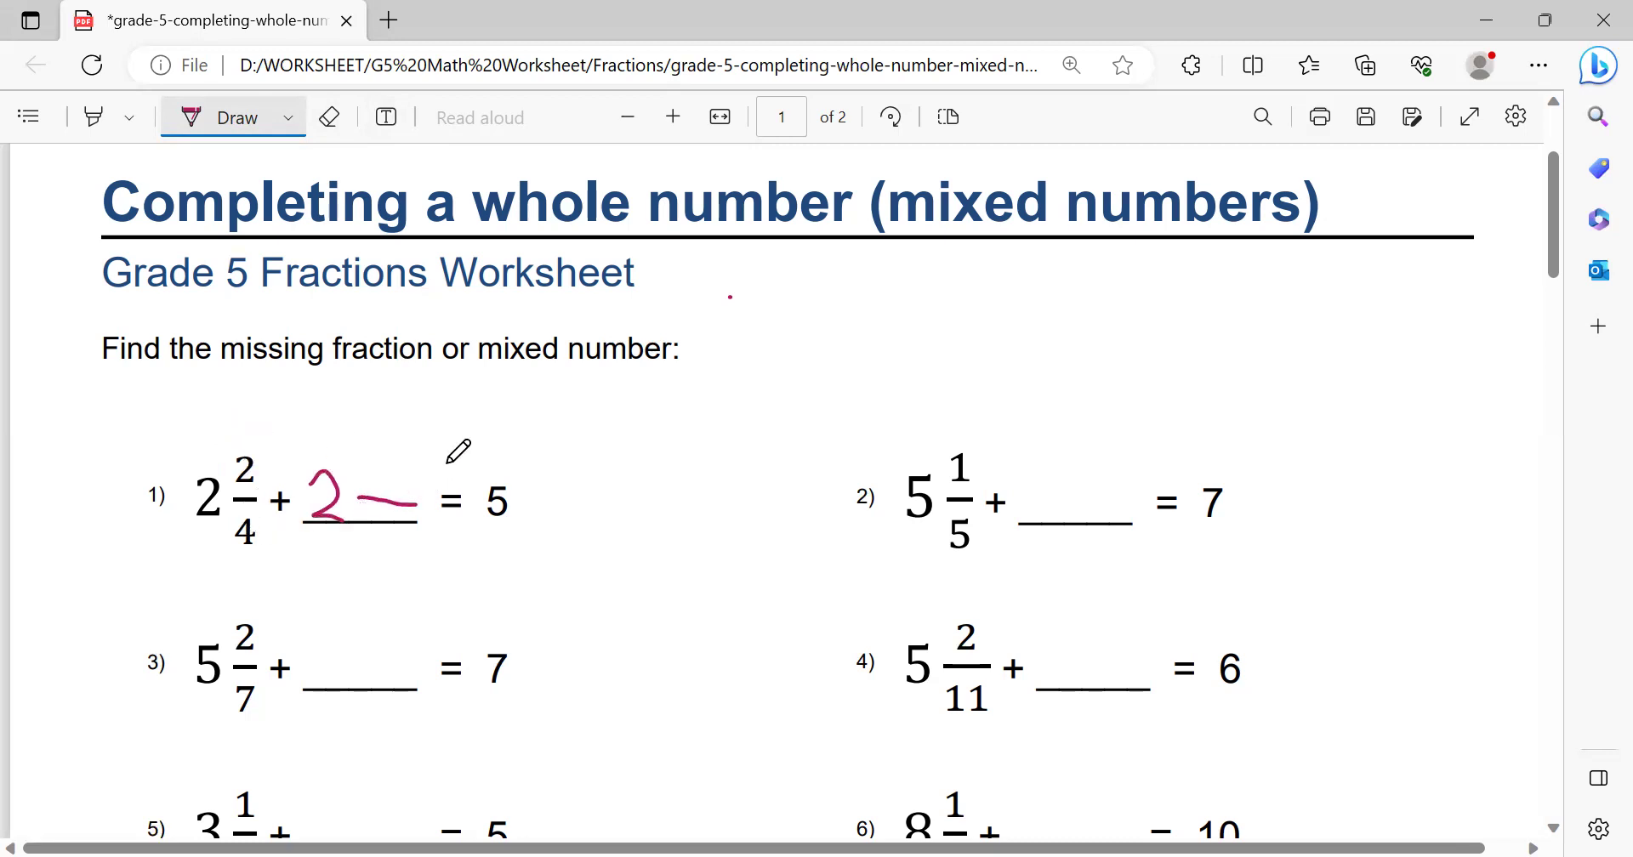
mouse_move(382, 464)
mouse_down()
mouse_move(414, 471)
mouse_move(387, 489)
mouse_move(417, 487)
mouse_move(394, 557)
mouse_up()
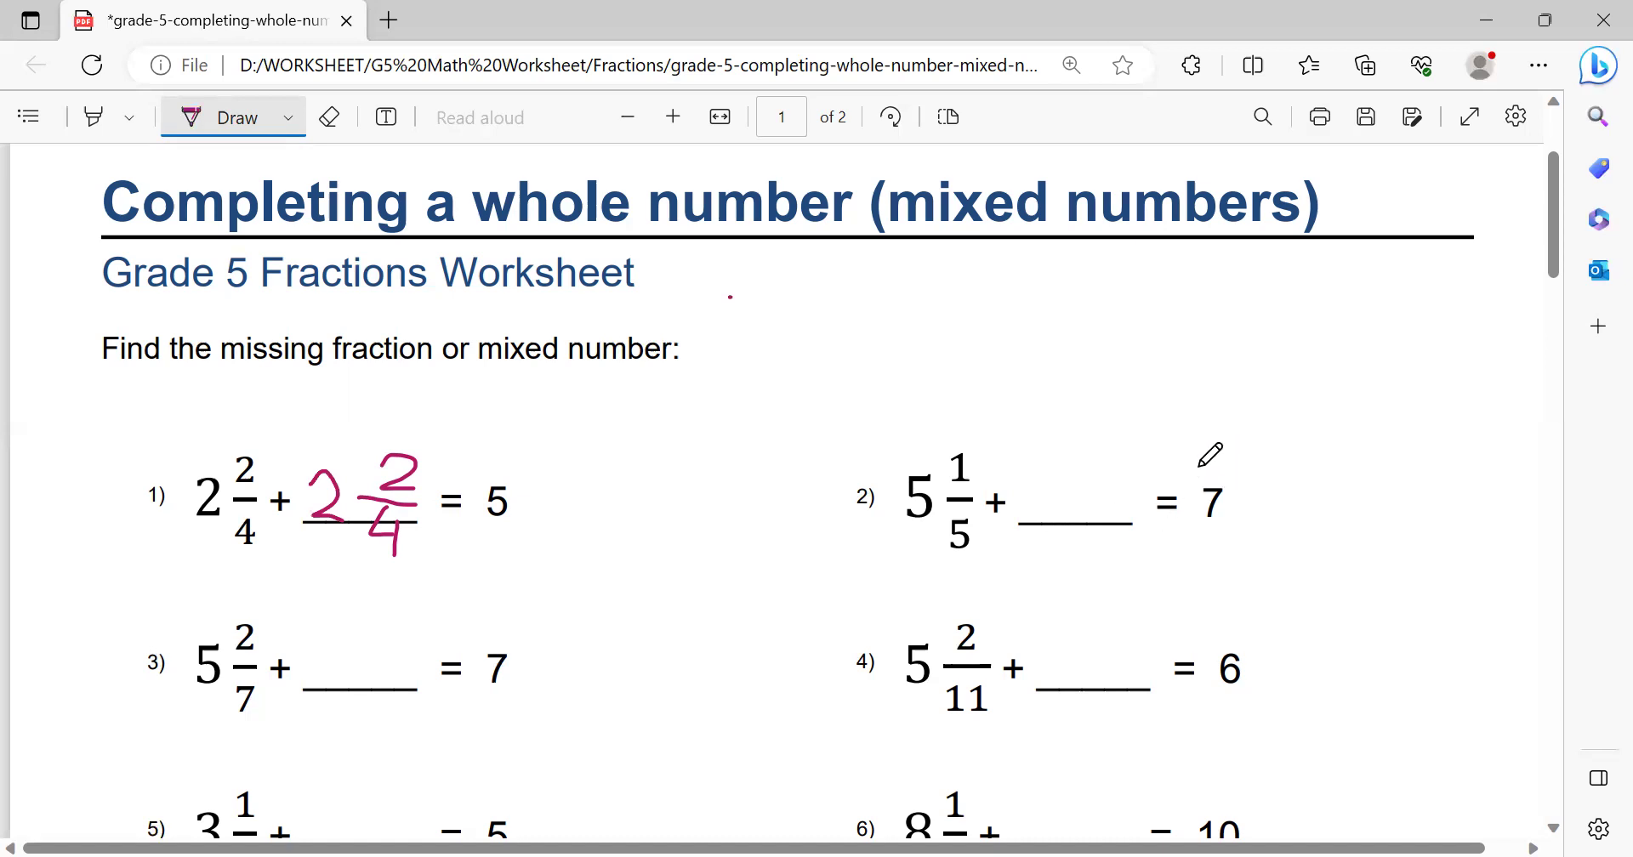
mouse_move(1202, 467)
mouse_down()
mouse_move(1194, 430)
mouse_move(1039, 396)
mouse_move(908, 434)
mouse_move(897, 467)
mouse_up()
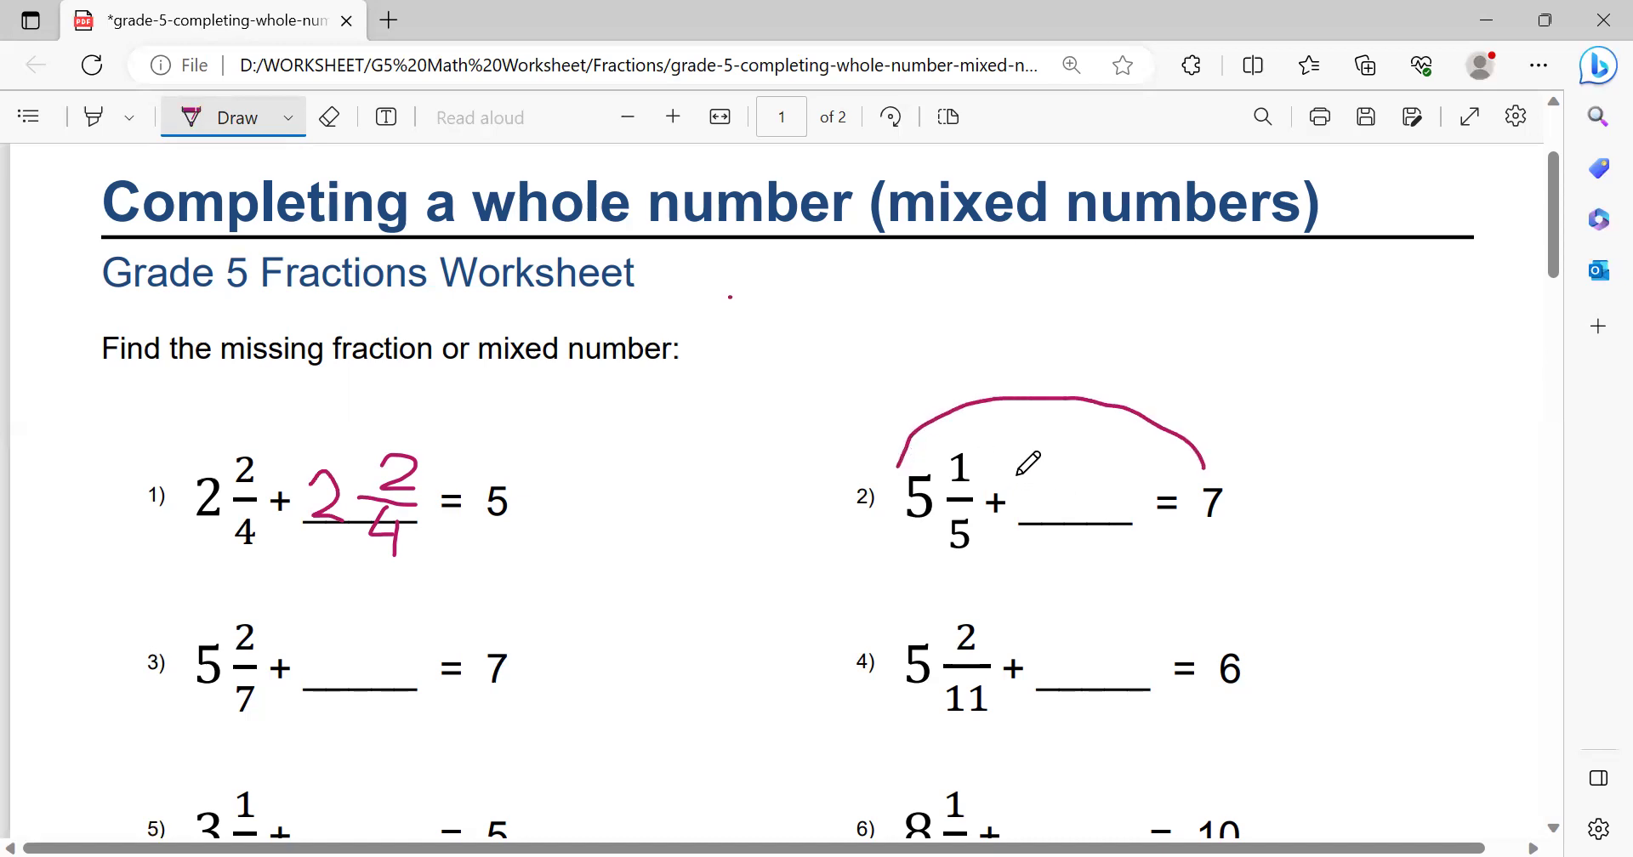
Write a trial 2 in problem 2, then erase it and the helper arc
mouse_move(1014, 482)
mouse_down()
mouse_move(1015, 505)
mouse_move(1046, 507)
mouse_up()
click(329, 118)
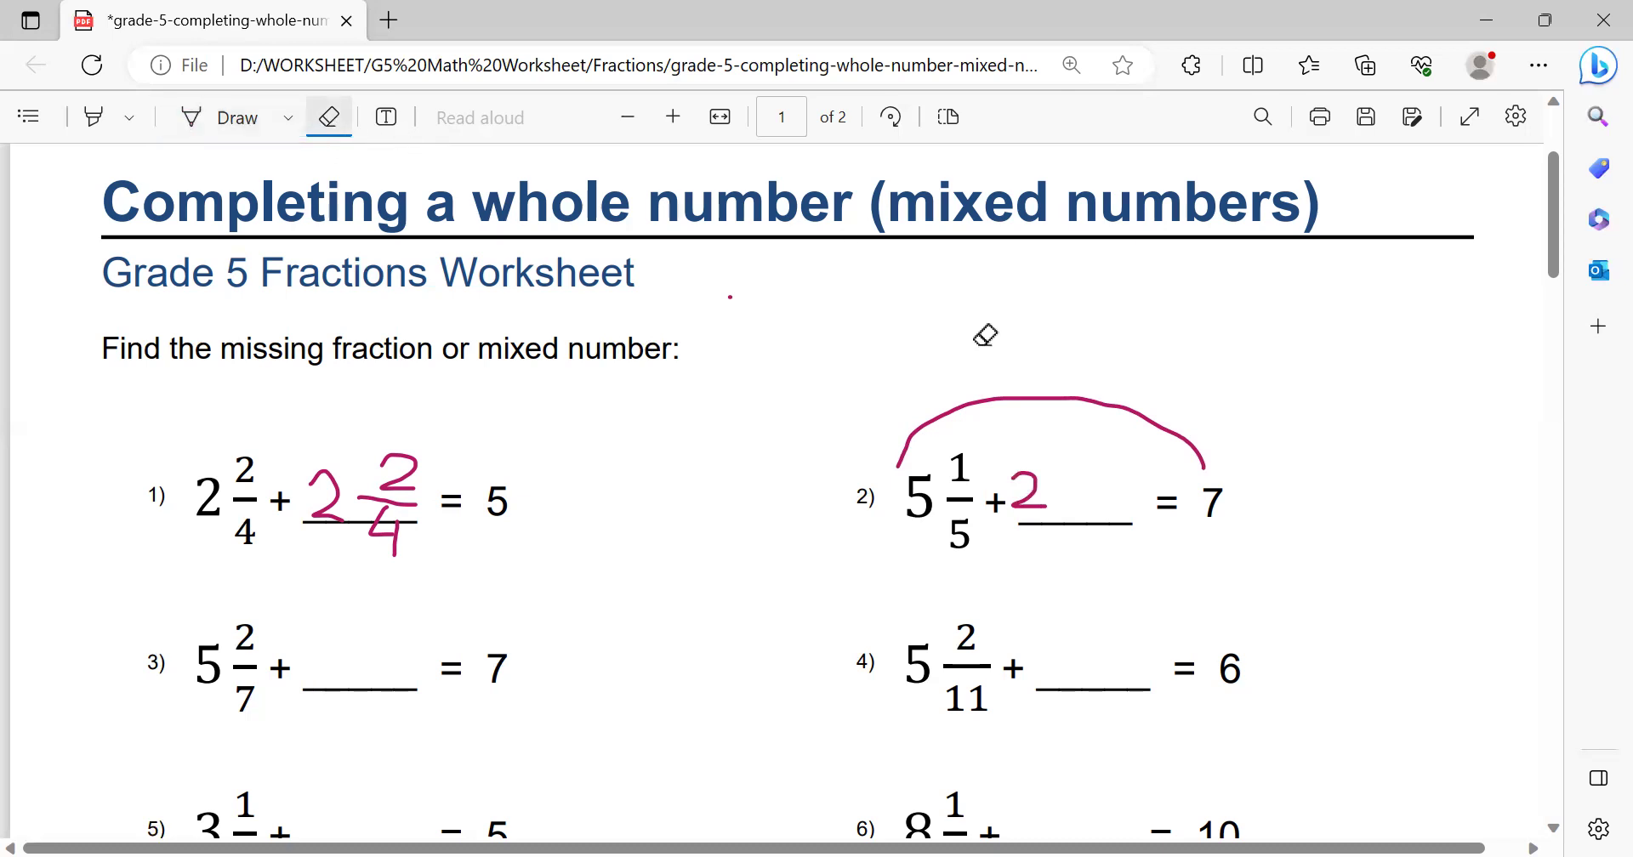
click(1108, 401)
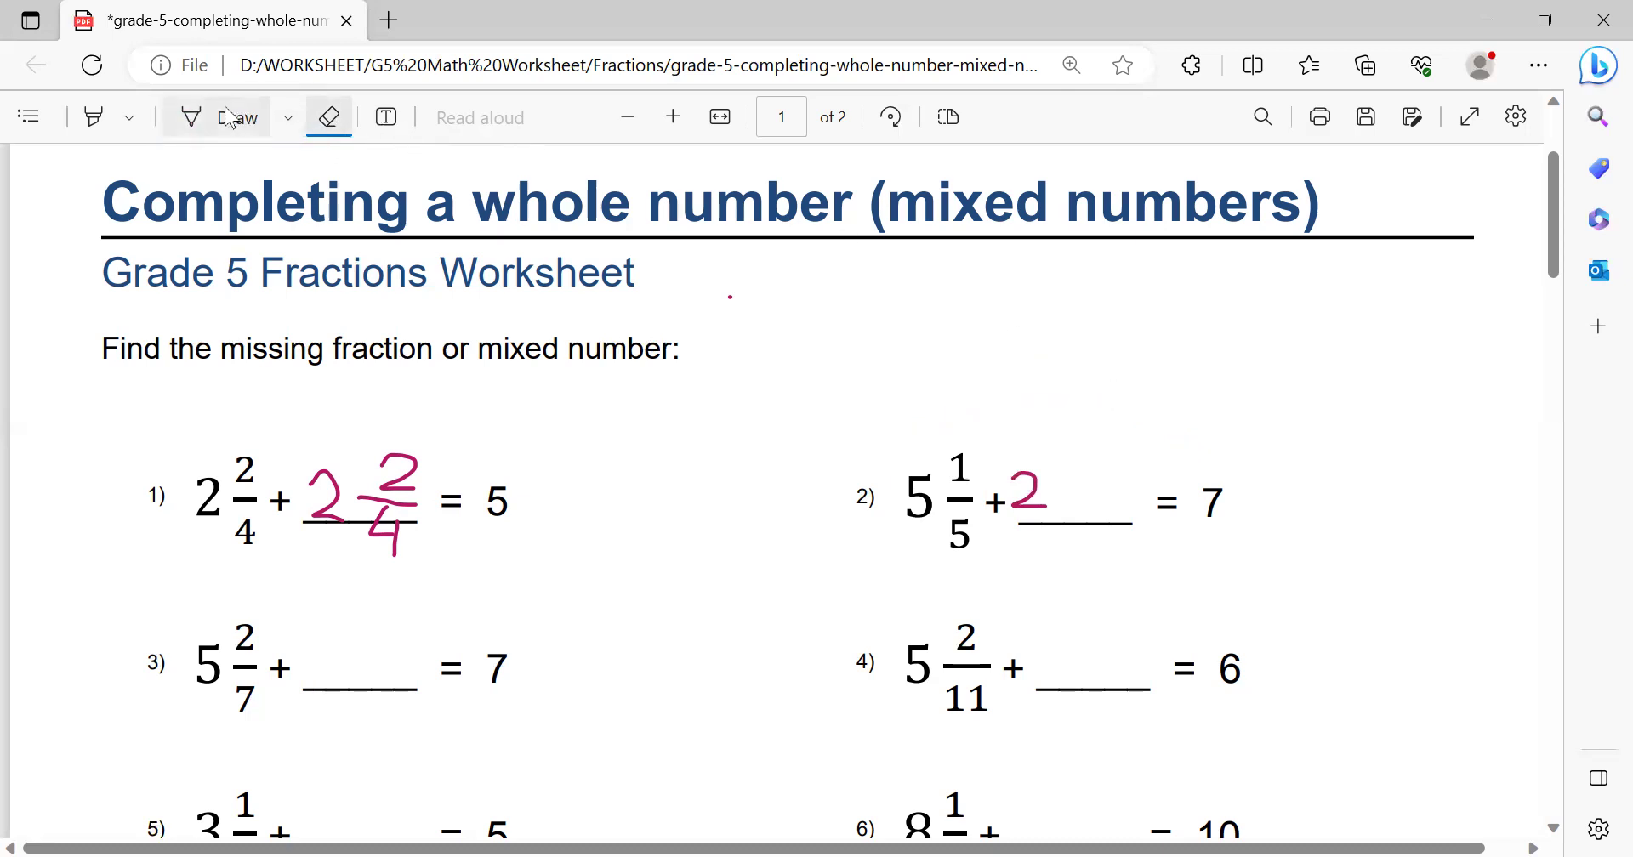
click(237, 117)
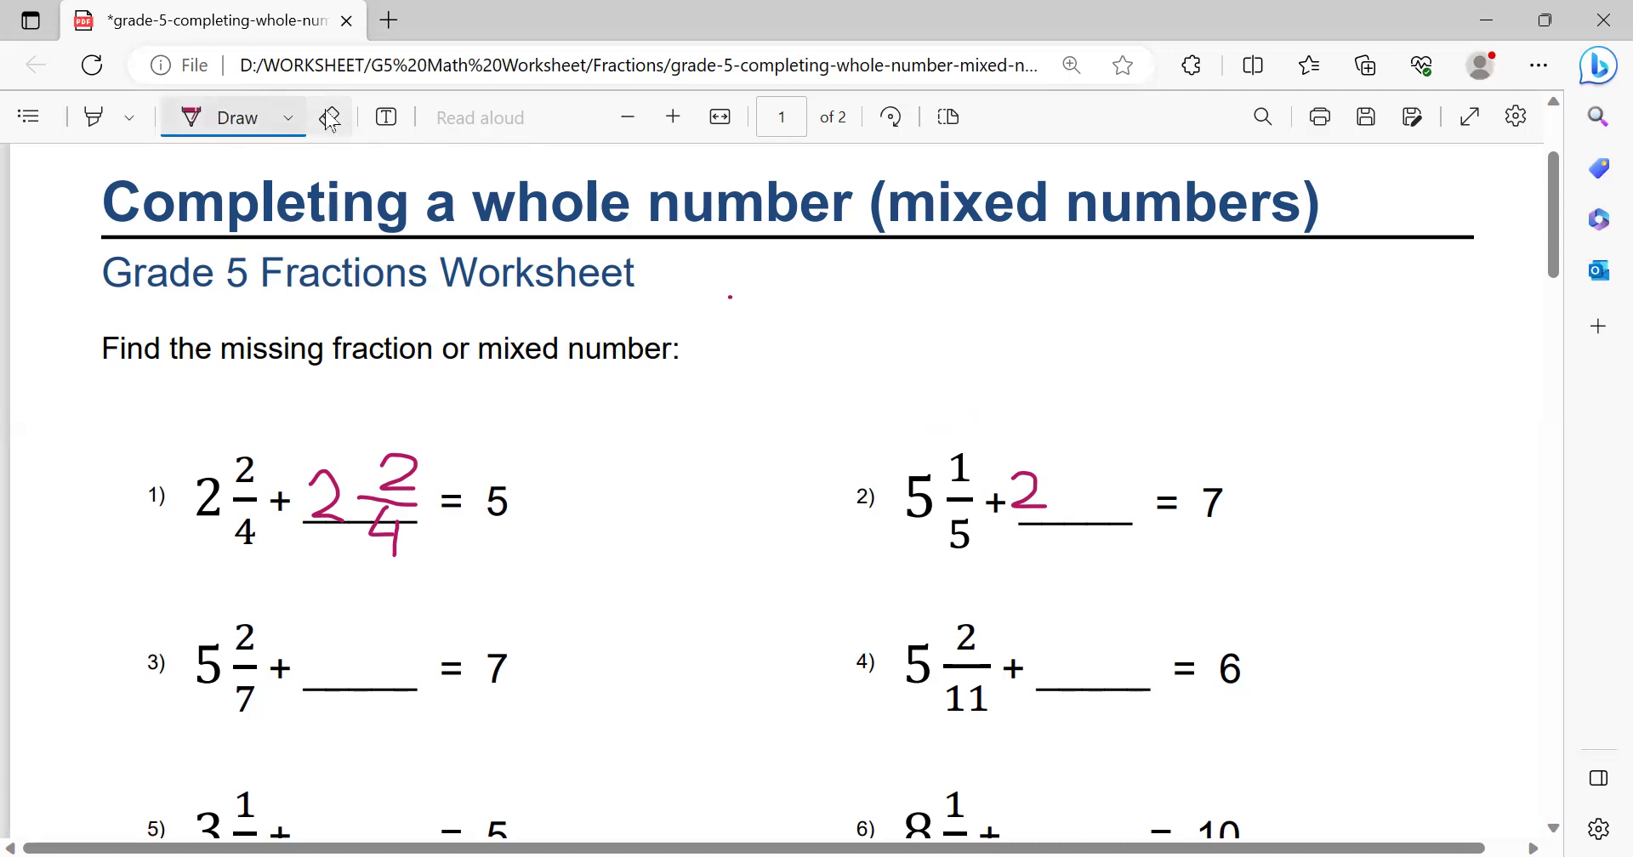
click(330, 118)
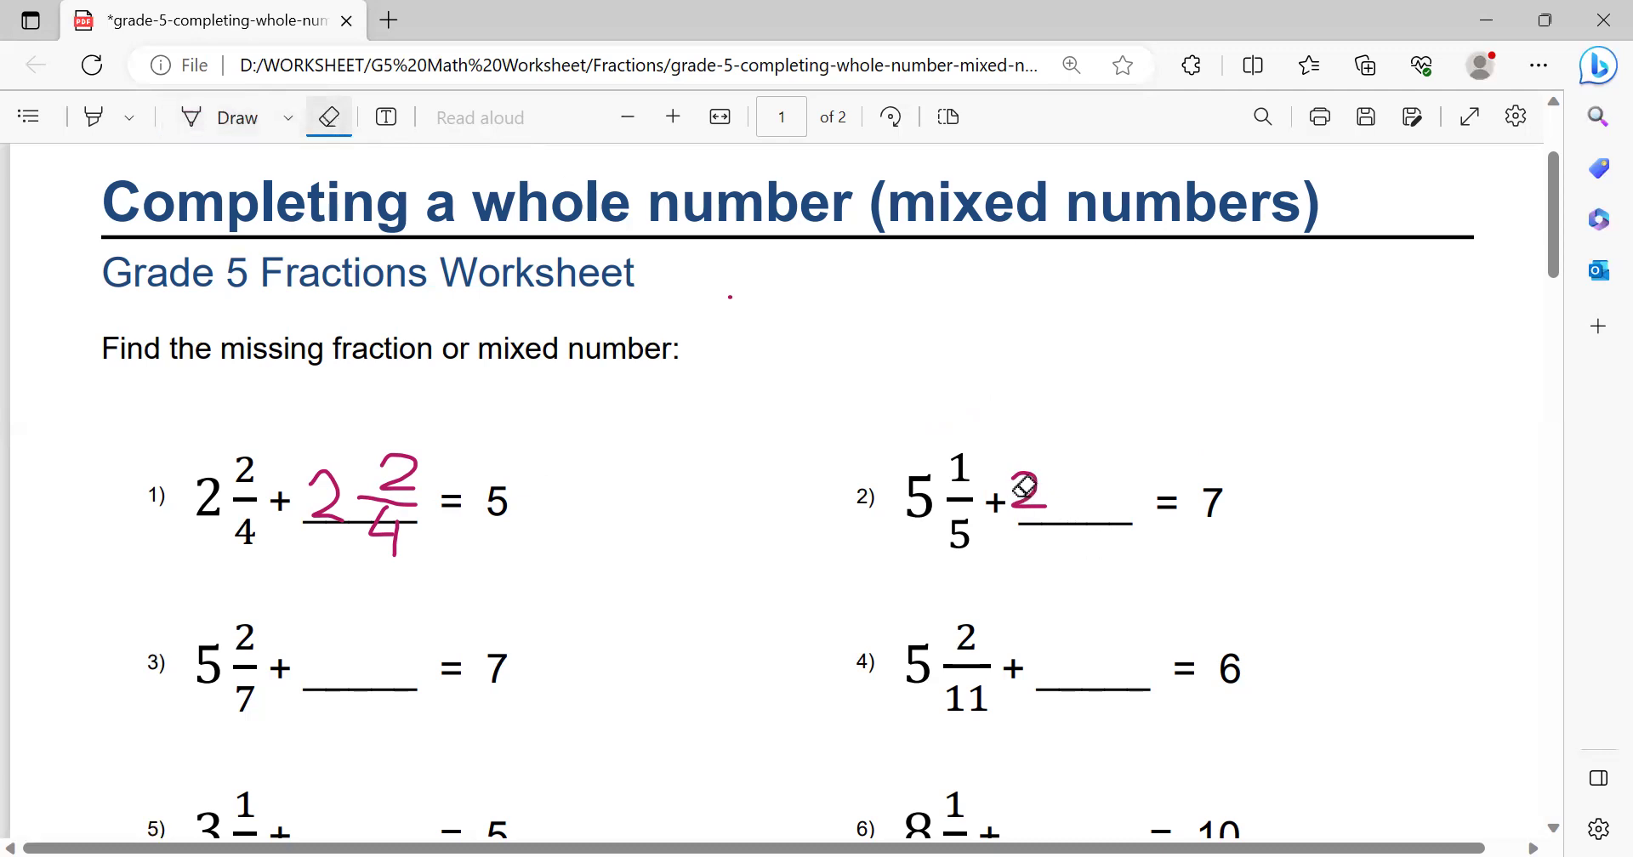
click(1031, 493)
click(223, 126)
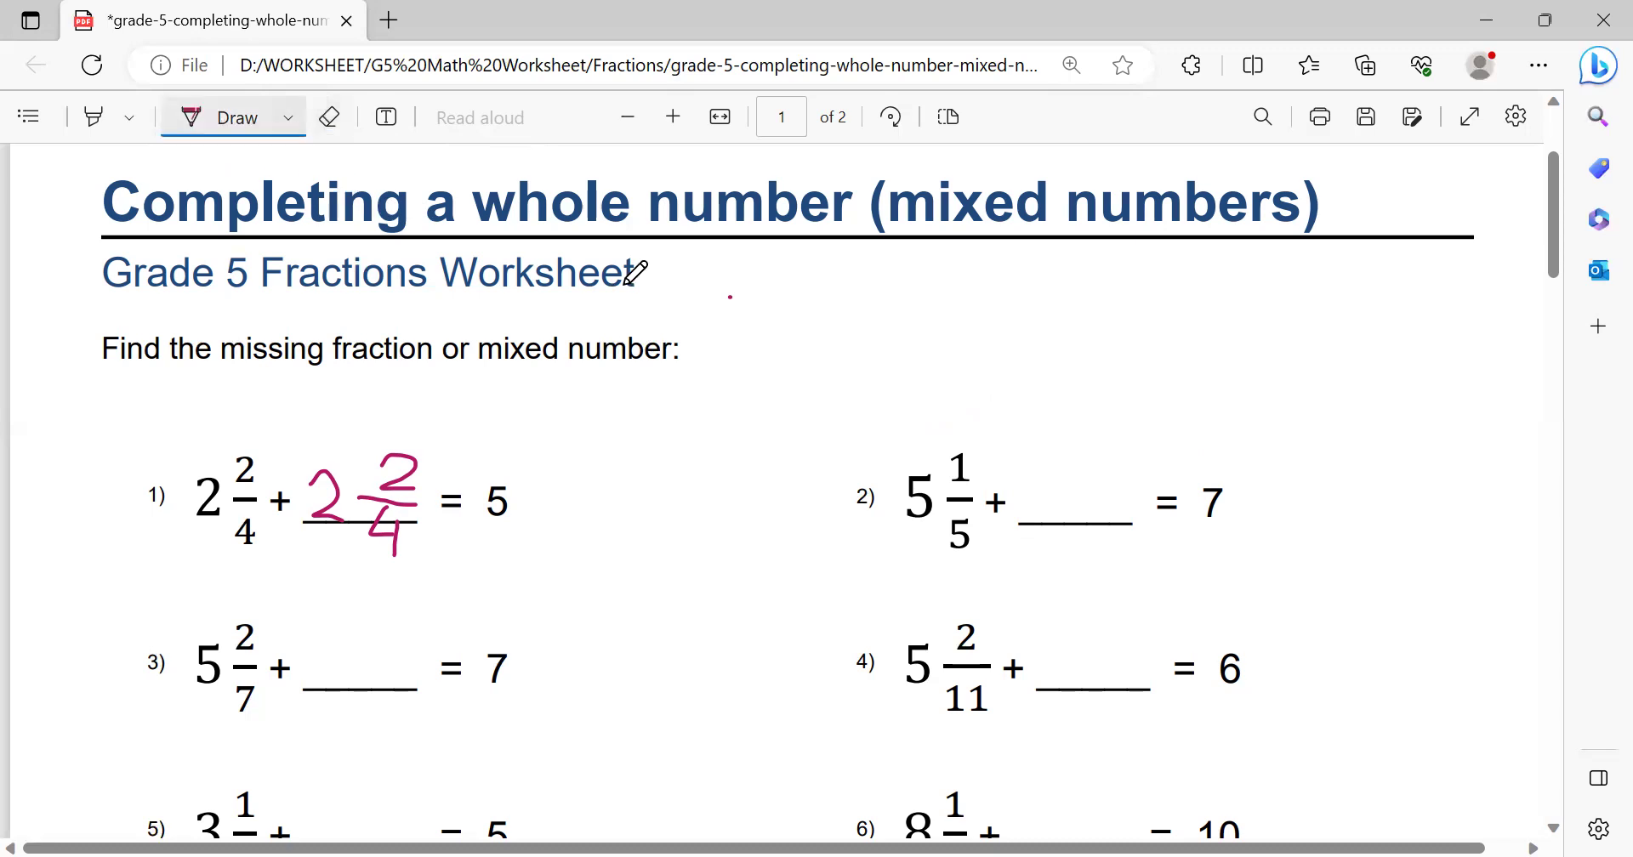
Ink 1 4/5 in problem 2's blank and sketch a helper arc across problem 3
mouse_move(1035, 460)
mouse_down()
mouse_move(1036, 529)
mouse_move(1105, 489)
mouse_up()
mouse_move(1085, 439)
mouse_down()
mouse_move(1075, 470)
mouse_move(1100, 471)
mouse_move(1103, 489)
mouse_move(1087, 561)
mouse_move(1106, 526)
mouse_up()
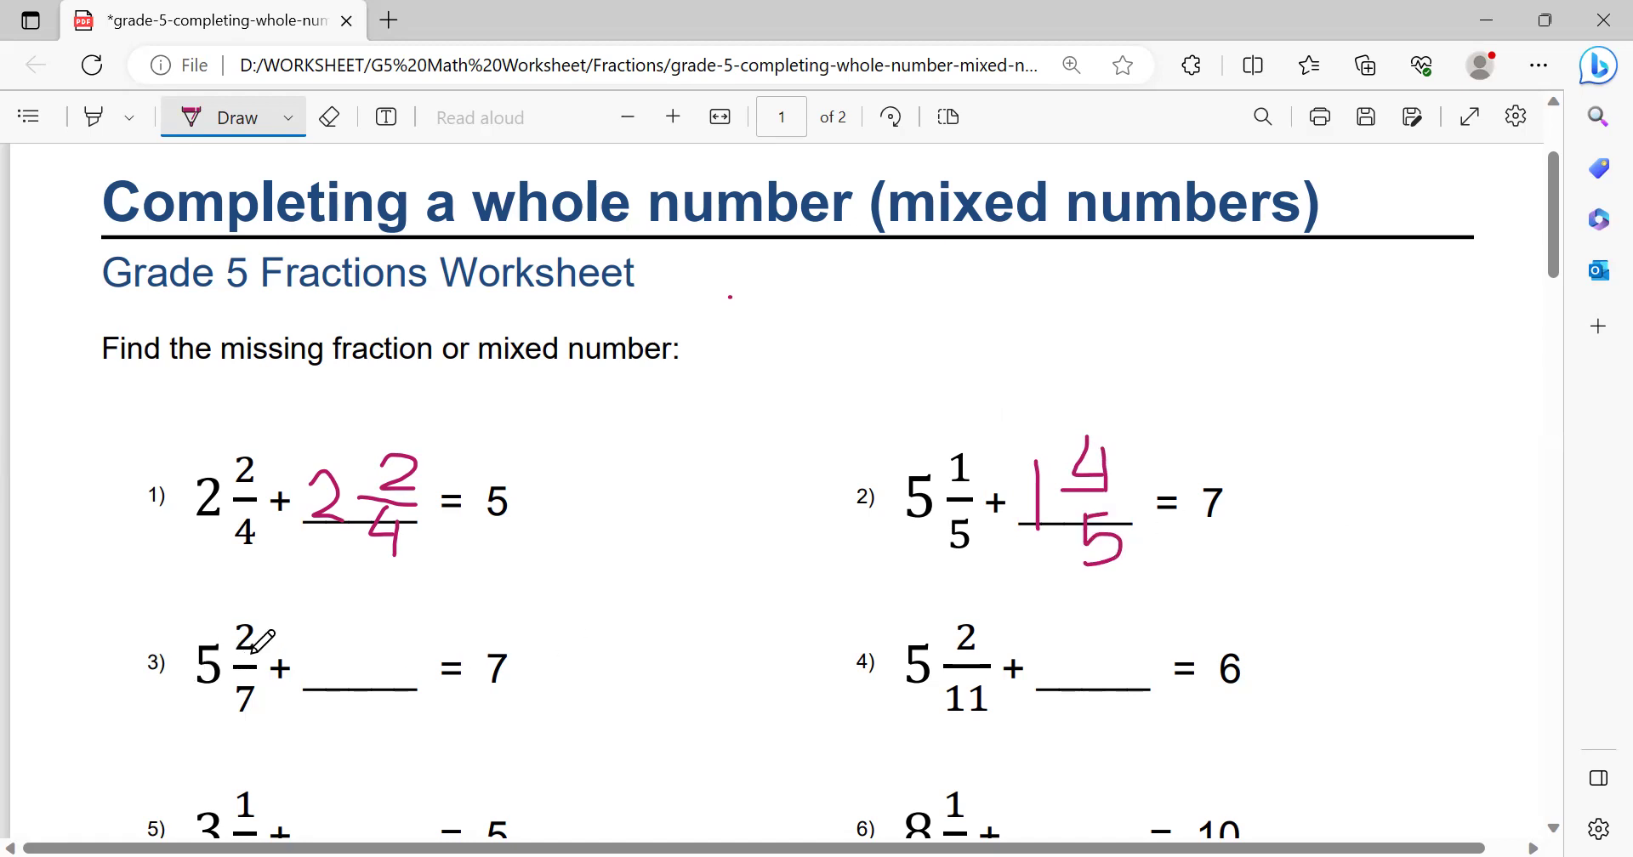
mouse_move(489, 629)
mouse_down()
mouse_move(357, 579)
mouse_move(211, 626)
mouse_up()
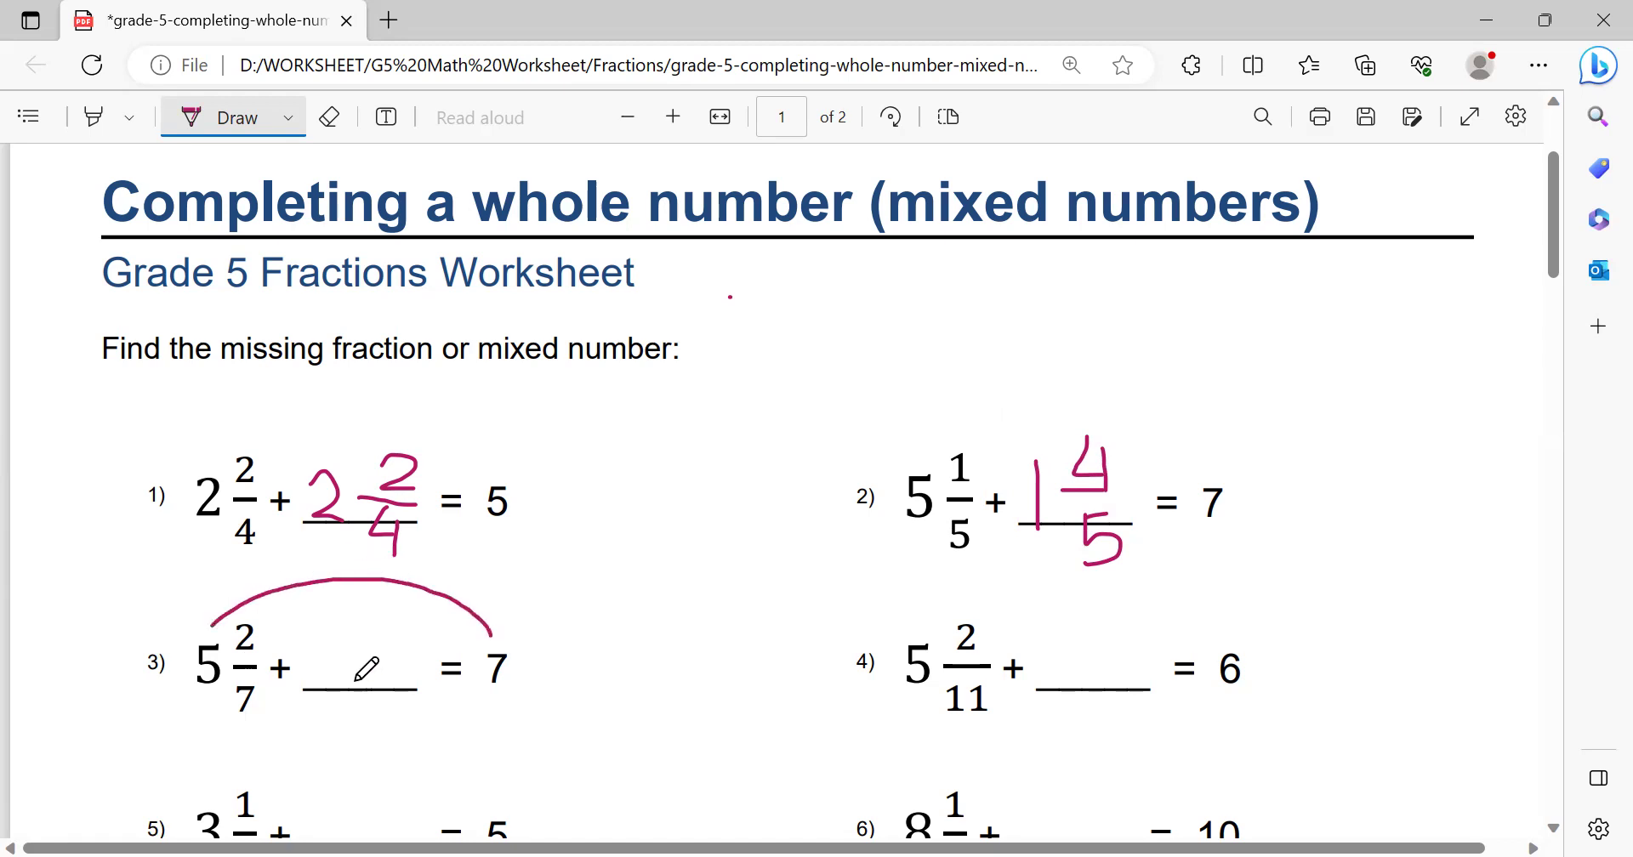
Erase the trial 2 and helper arc on problem 3, then ink 1 5/7 in its blank
mouse_move(308, 650)
mouse_down()
mouse_move(330, 662)
mouse_move(307, 683)
mouse_move(336, 682)
mouse_up()
click(330, 116)
drag(455, 561, 422, 587)
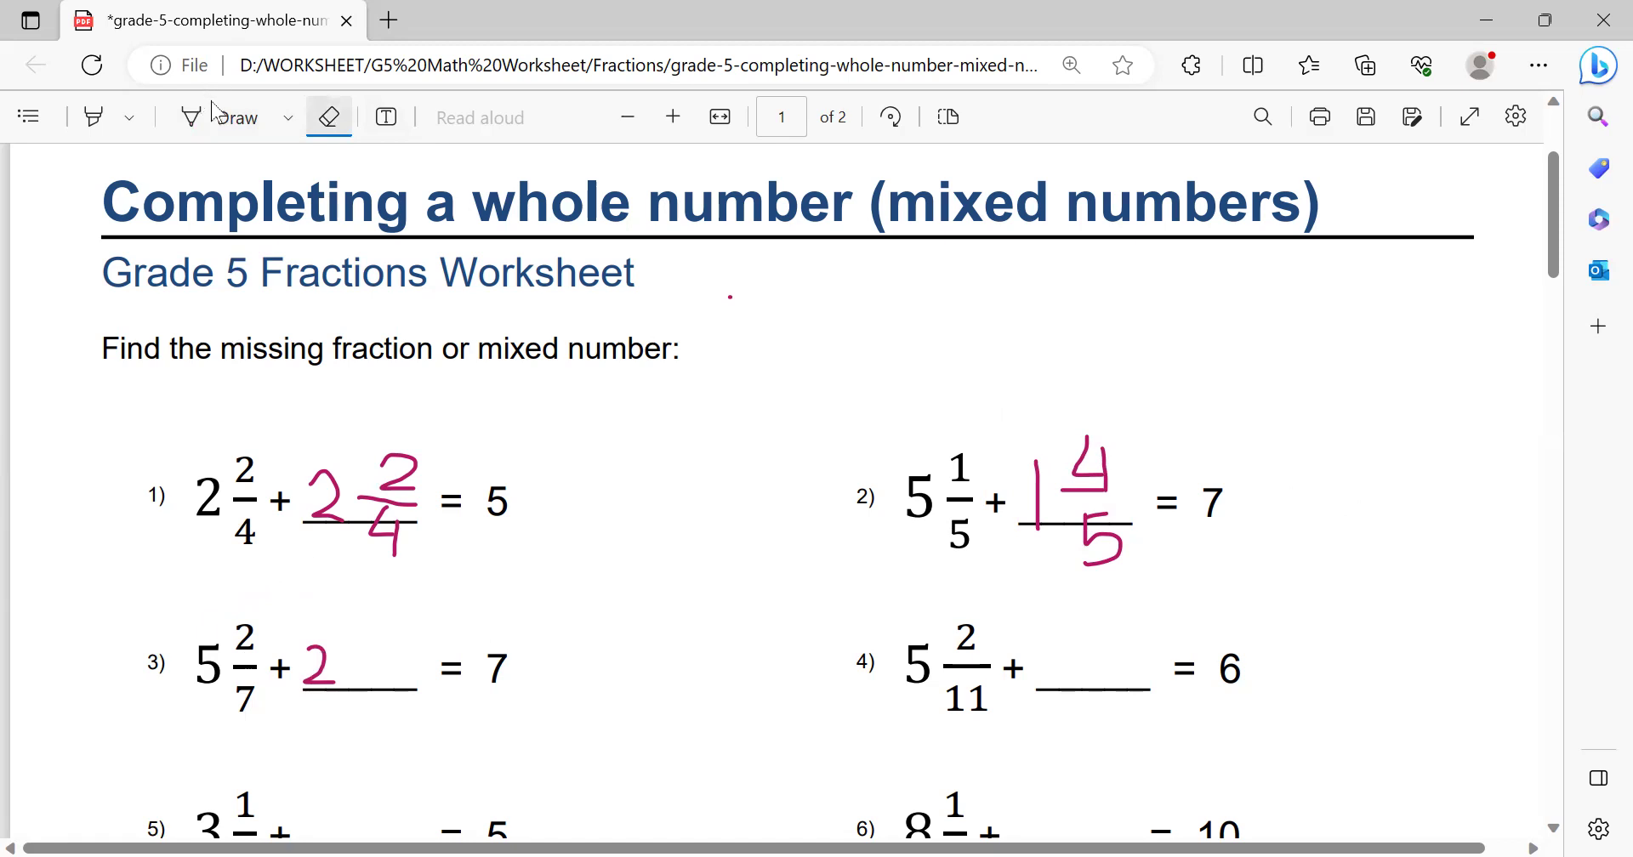
click(219, 117)
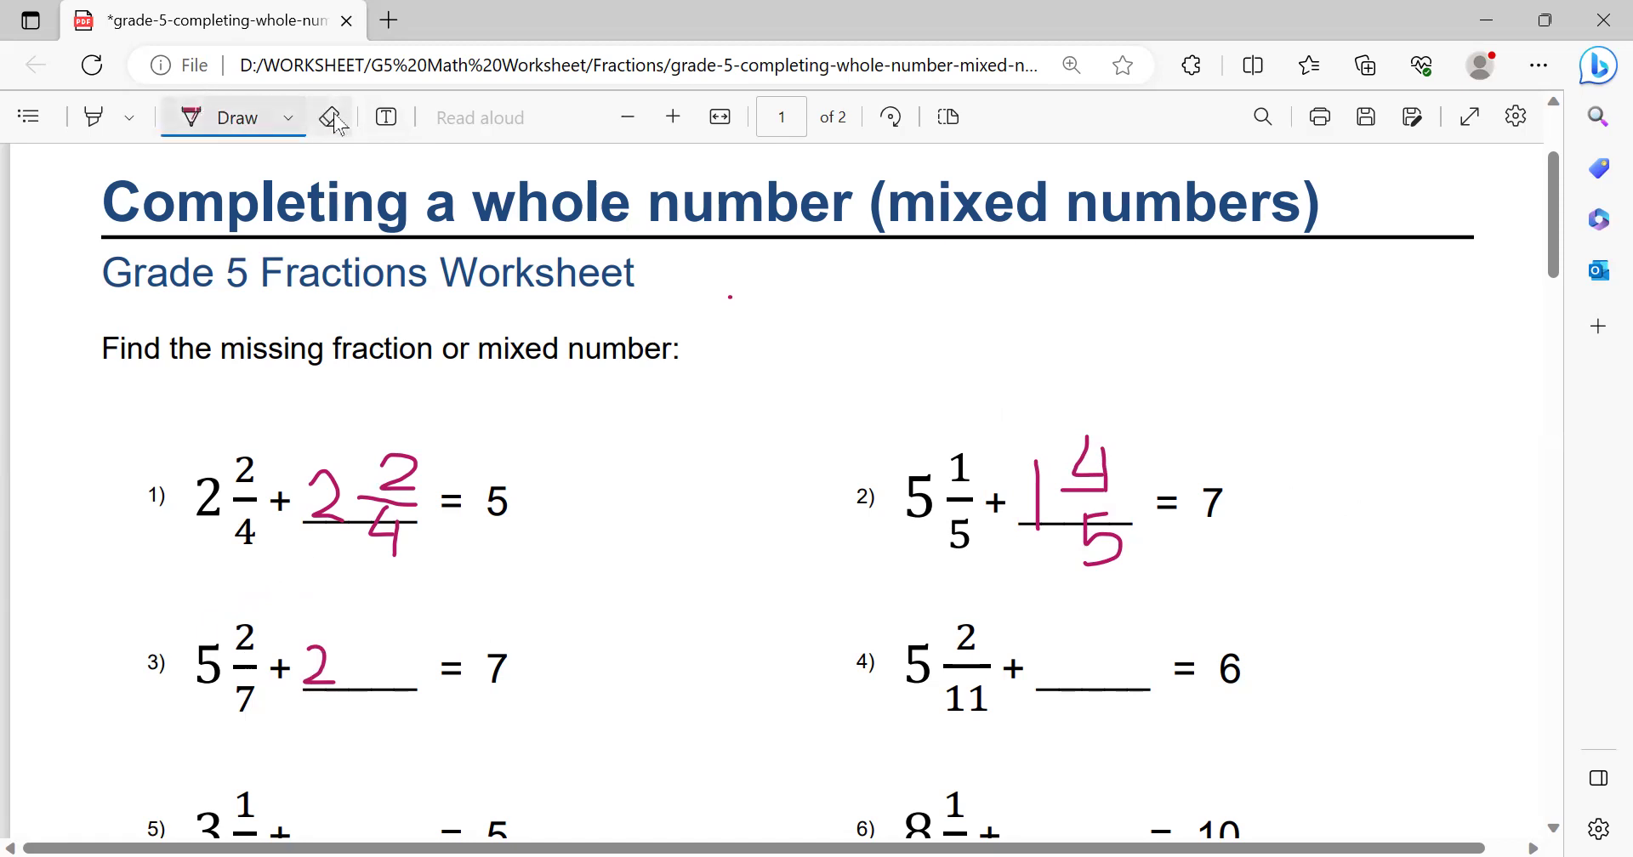
click(329, 117)
click(320, 665)
click(183, 127)
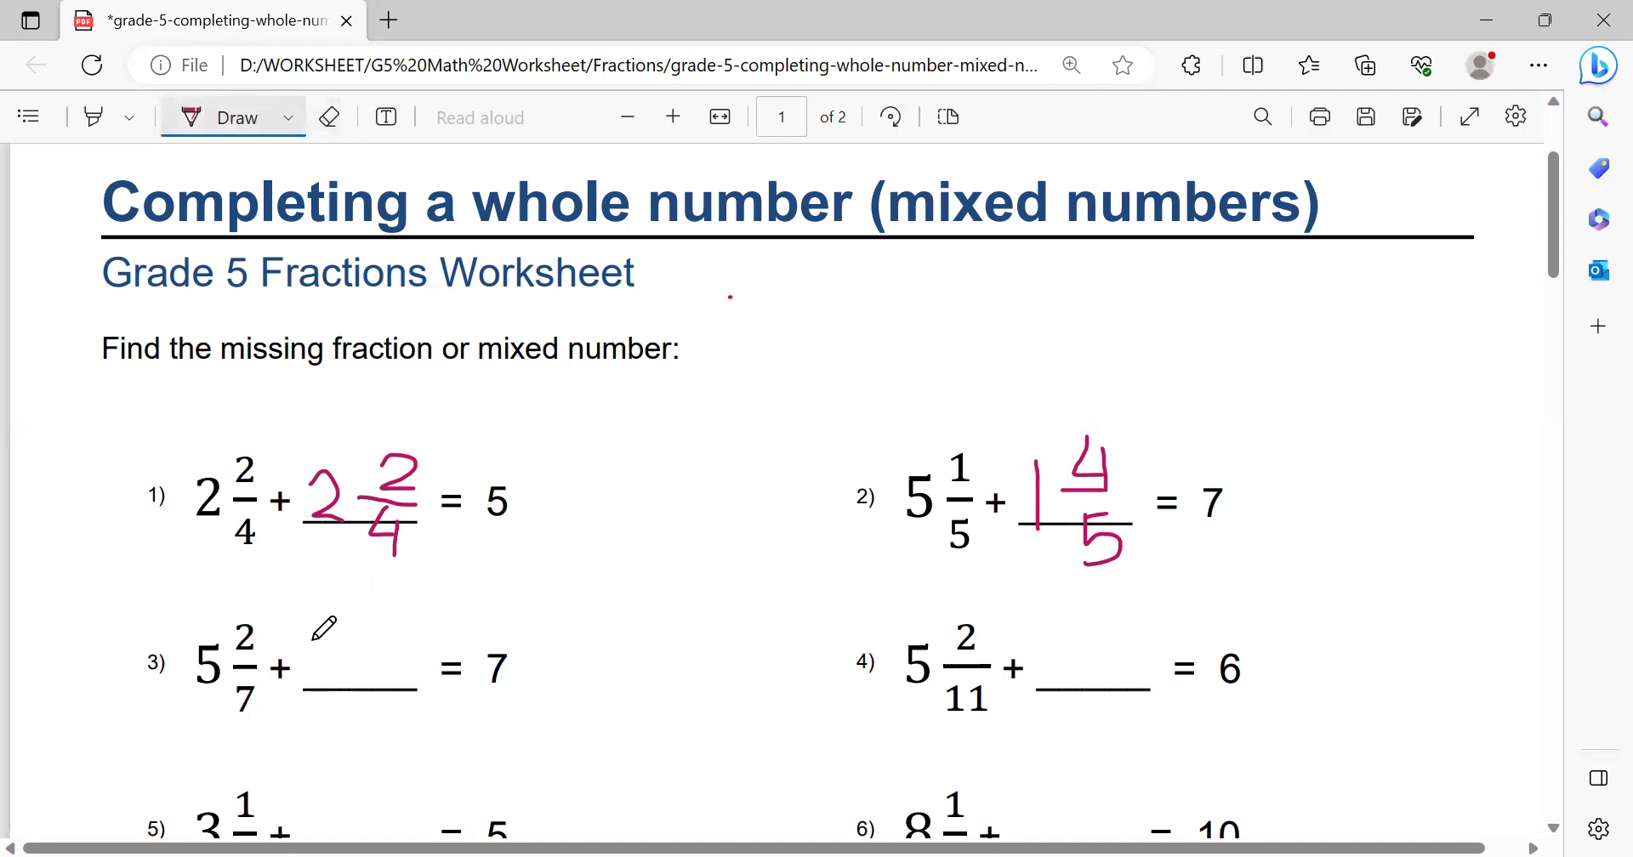
drag(315, 638, 314, 696)
mouse_move(351, 614)
mouse_down()
mouse_move(351, 645)
mouse_move(366, 644)
mouse_move(350, 657)
mouse_move(353, 614)
mouse_move(347, 673)
mouse_move(377, 671)
mouse_move(366, 719)
mouse_up()
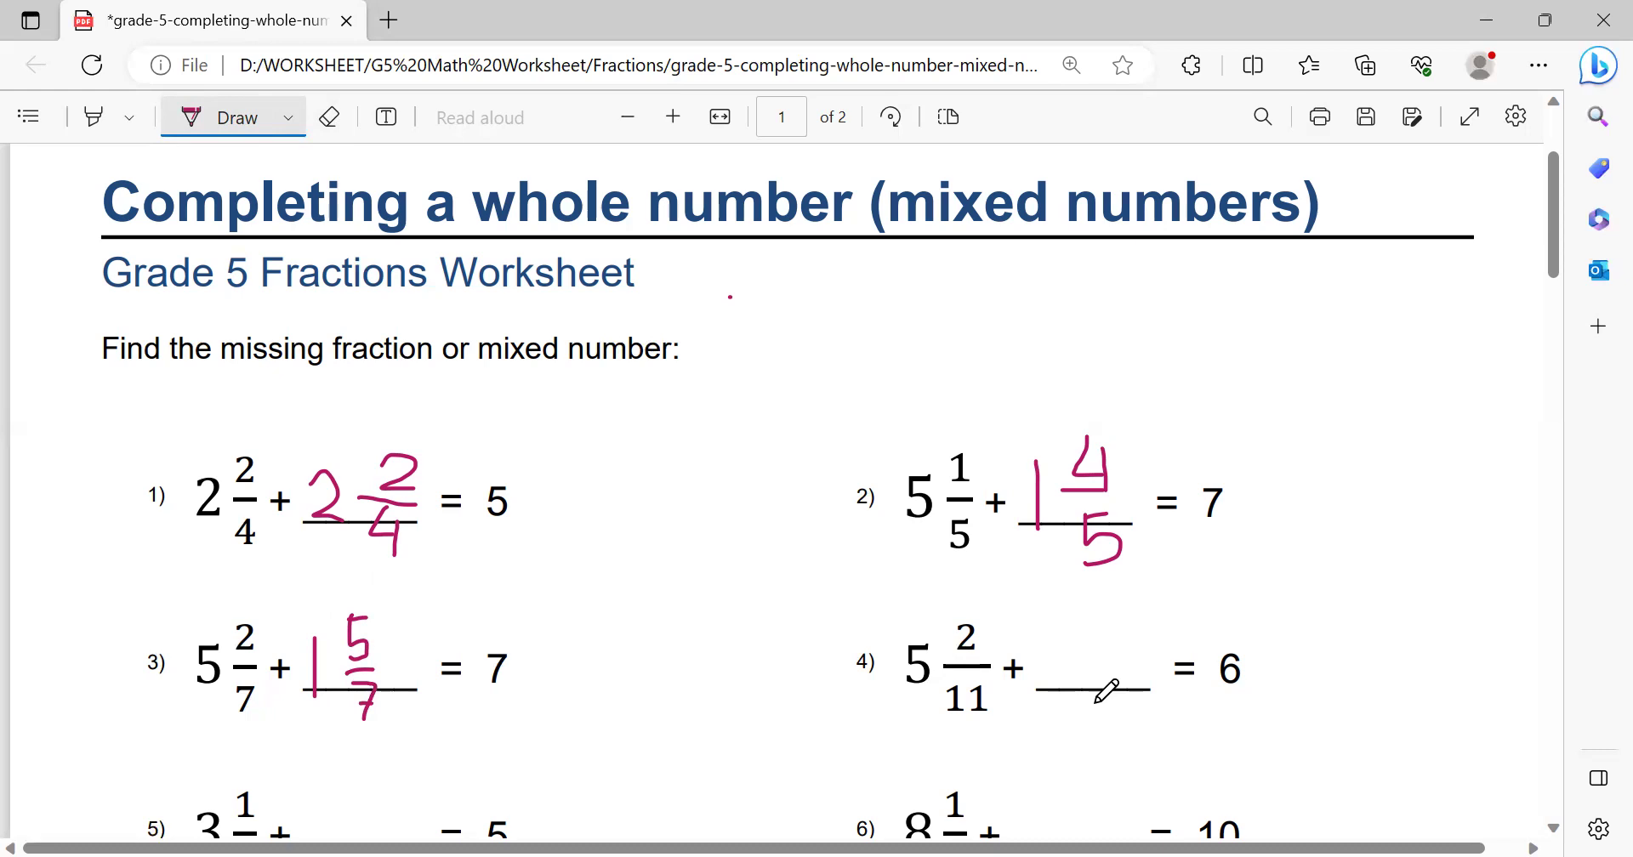
Sketch a helper arc and a trial 1 on problem 4, then erase both
mouse_move(1230, 639)
mouse_down()
mouse_move(1193, 600)
mouse_move(1003, 583)
mouse_move(895, 634)
mouse_up()
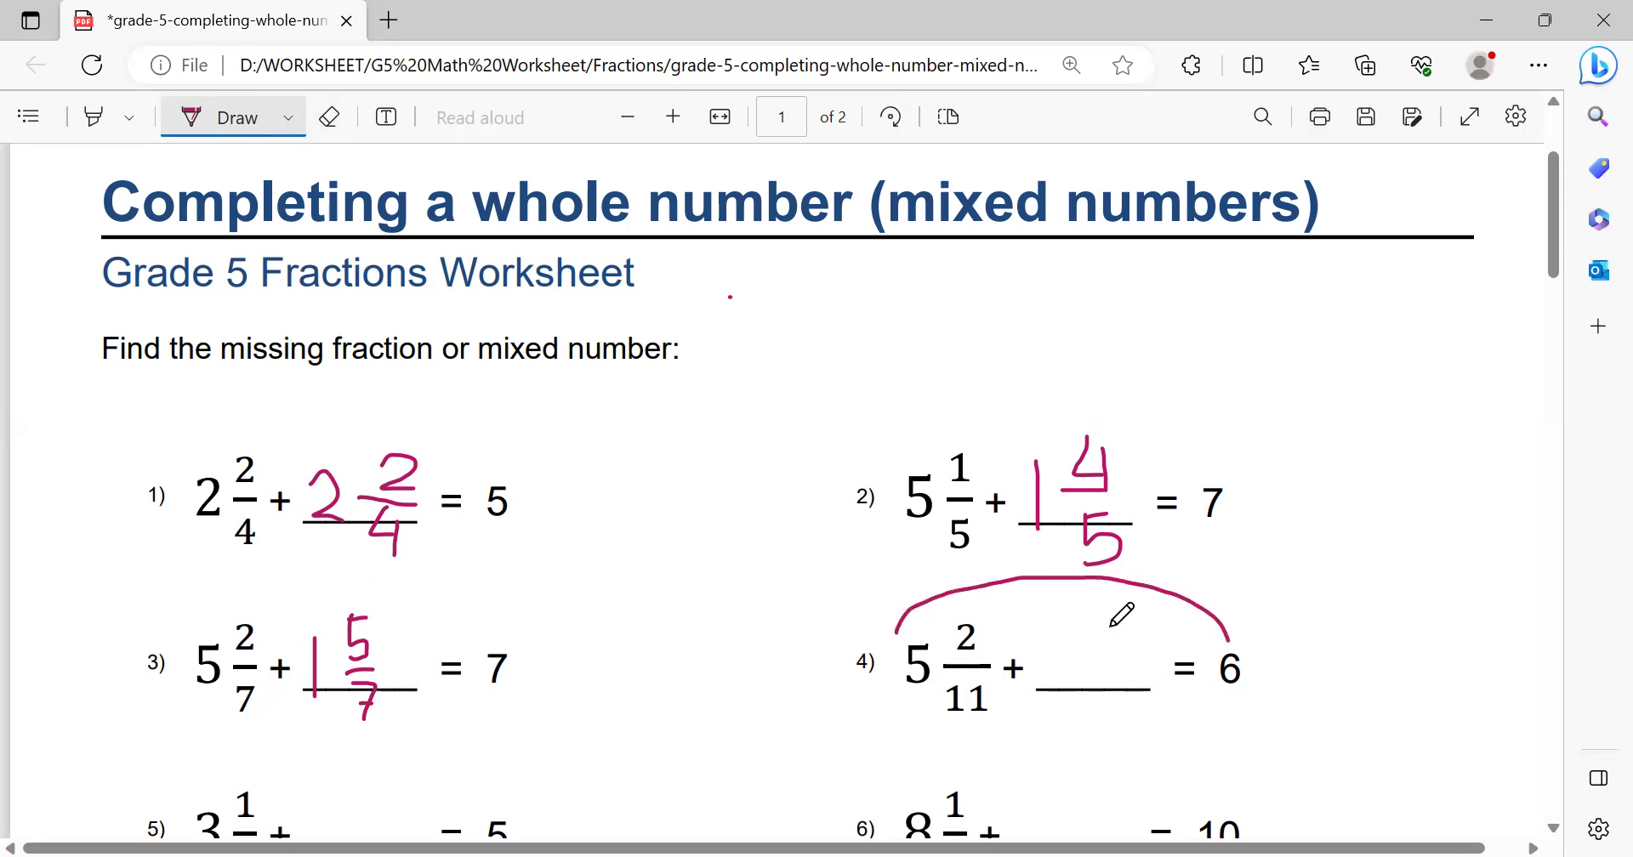
drag(1043, 634, 1041, 660)
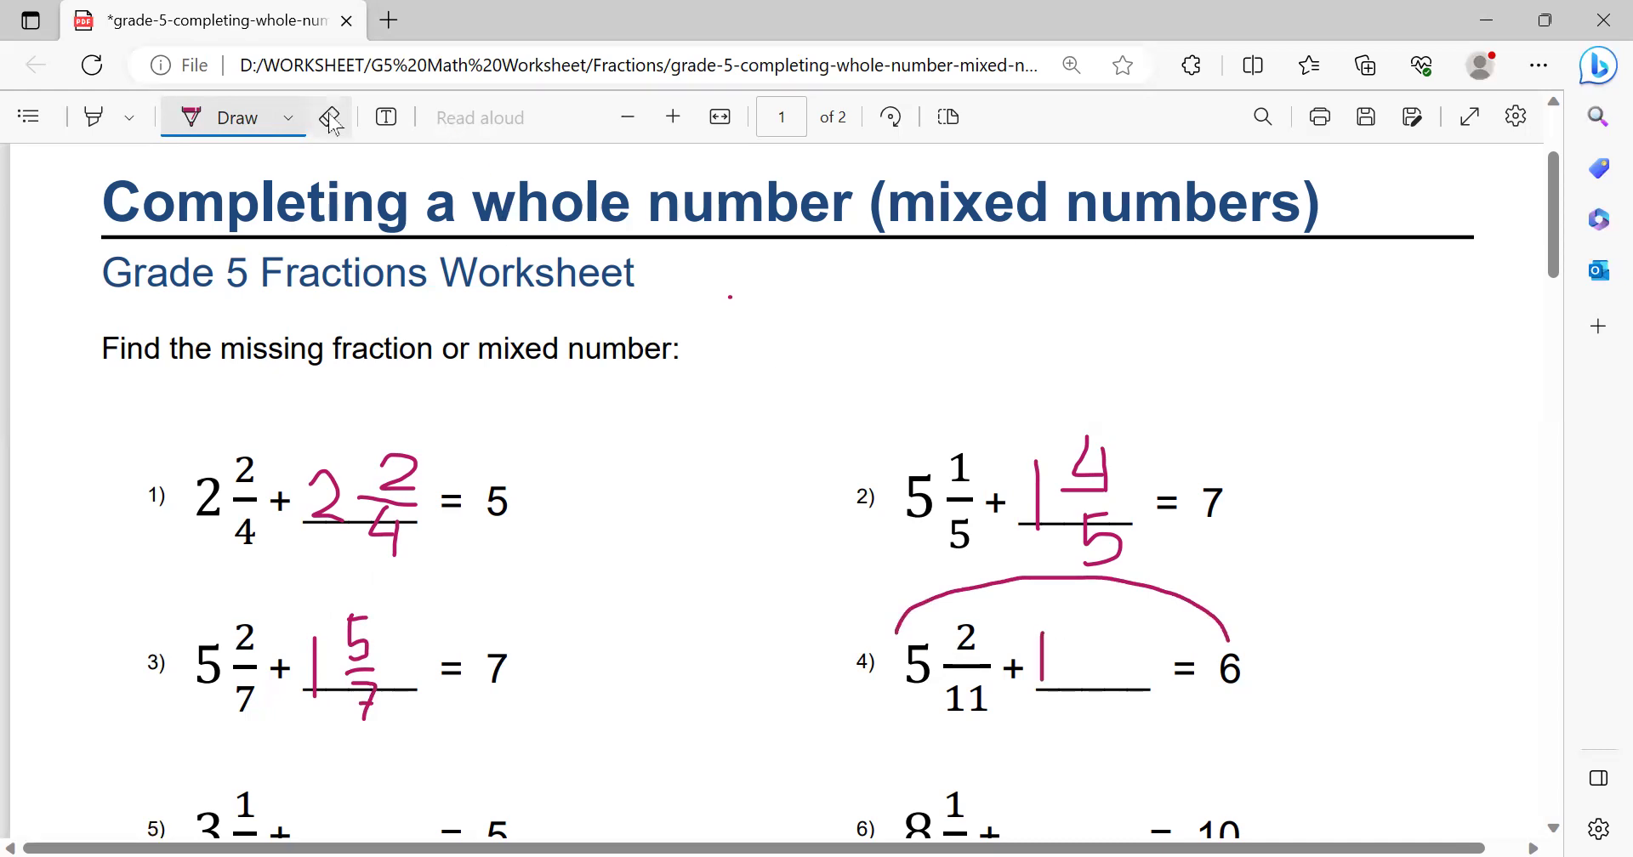
click(329, 119)
click(1181, 588)
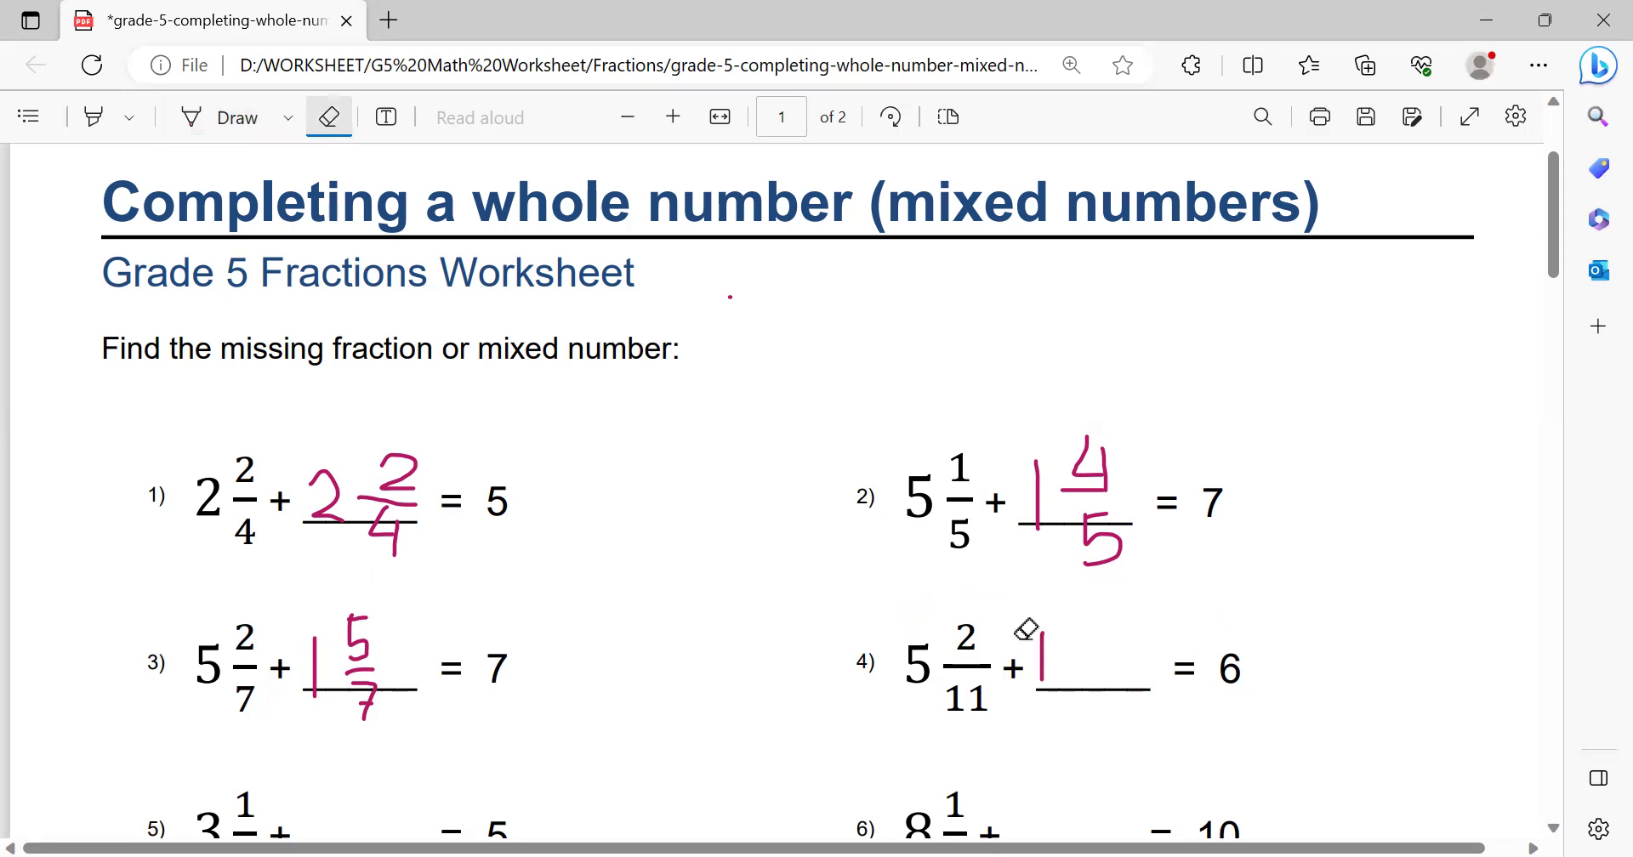
drag(1039, 634, 1063, 643)
Ink the fraction 9/11 in problem 4's blank
click(222, 126)
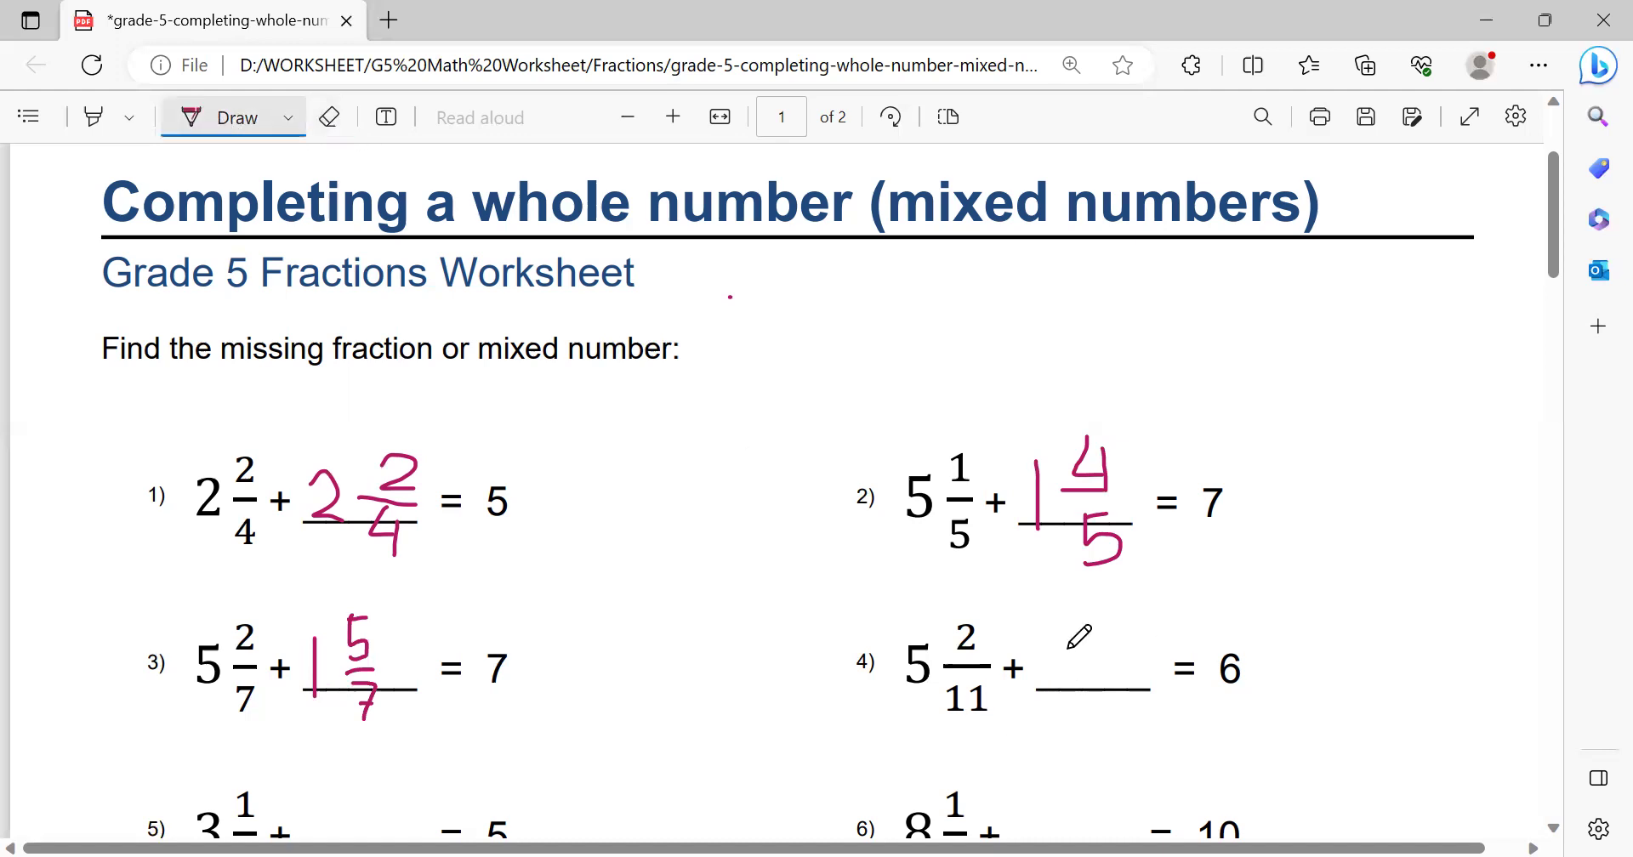
drag(1073, 661, 1139, 666)
mouse_move(1110, 604)
mouse_down()
mouse_move(1121, 639)
mouse_move(1124, 606)
mouse_move(1097, 711)
mouse_move(1118, 720)
mouse_up()
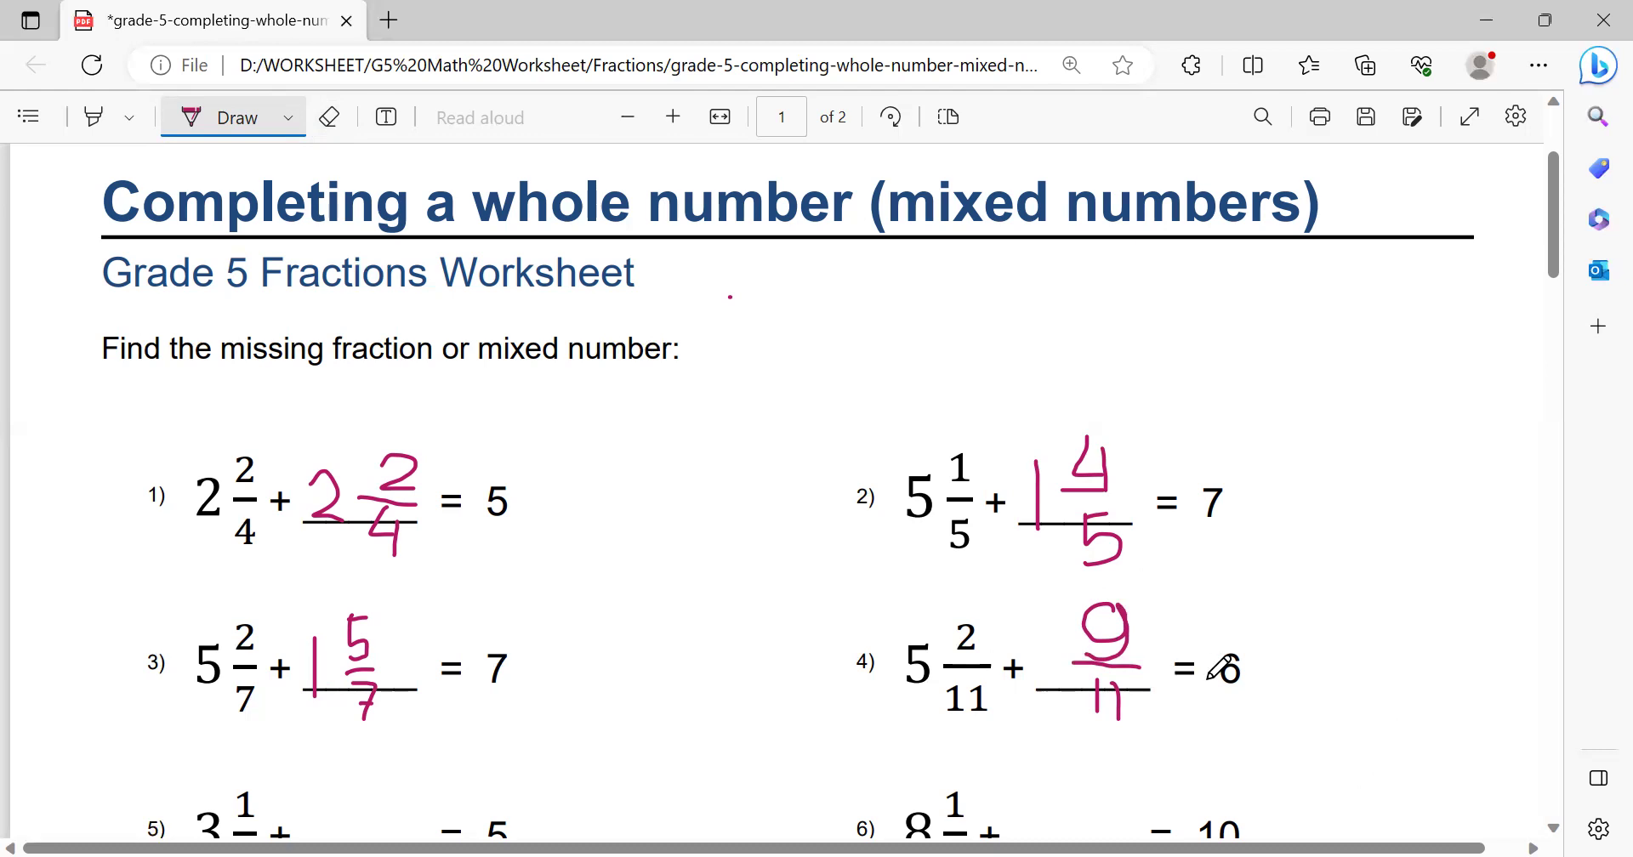
scroll(1555, 258, down, 3)
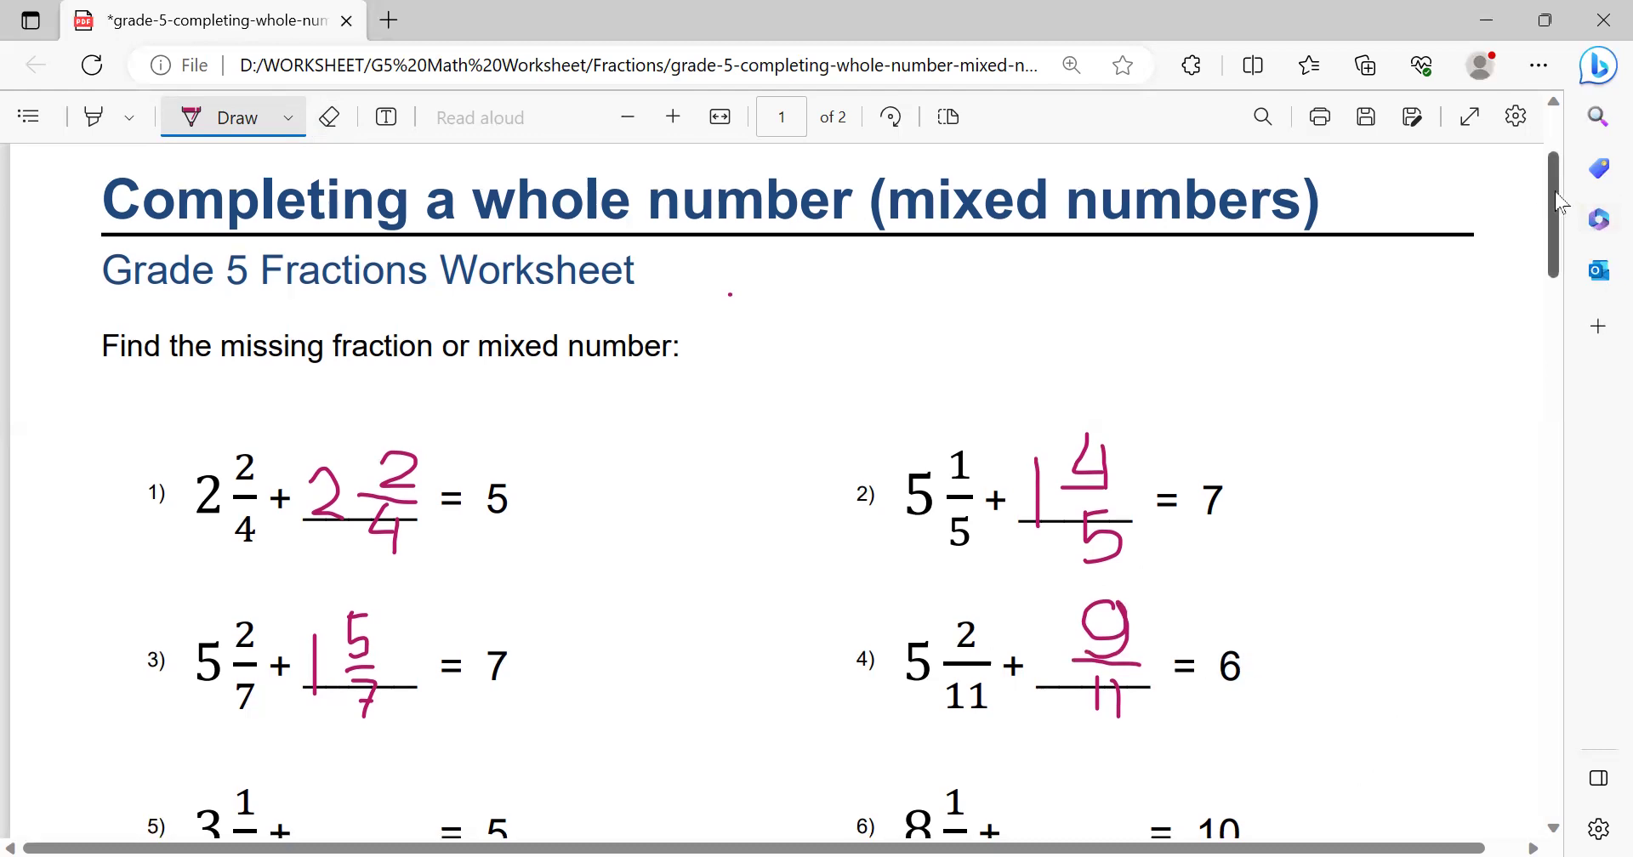
Sketch a helper arc and trial 2 on problem 5, then erase both
scroll(1554, 257, down, 4)
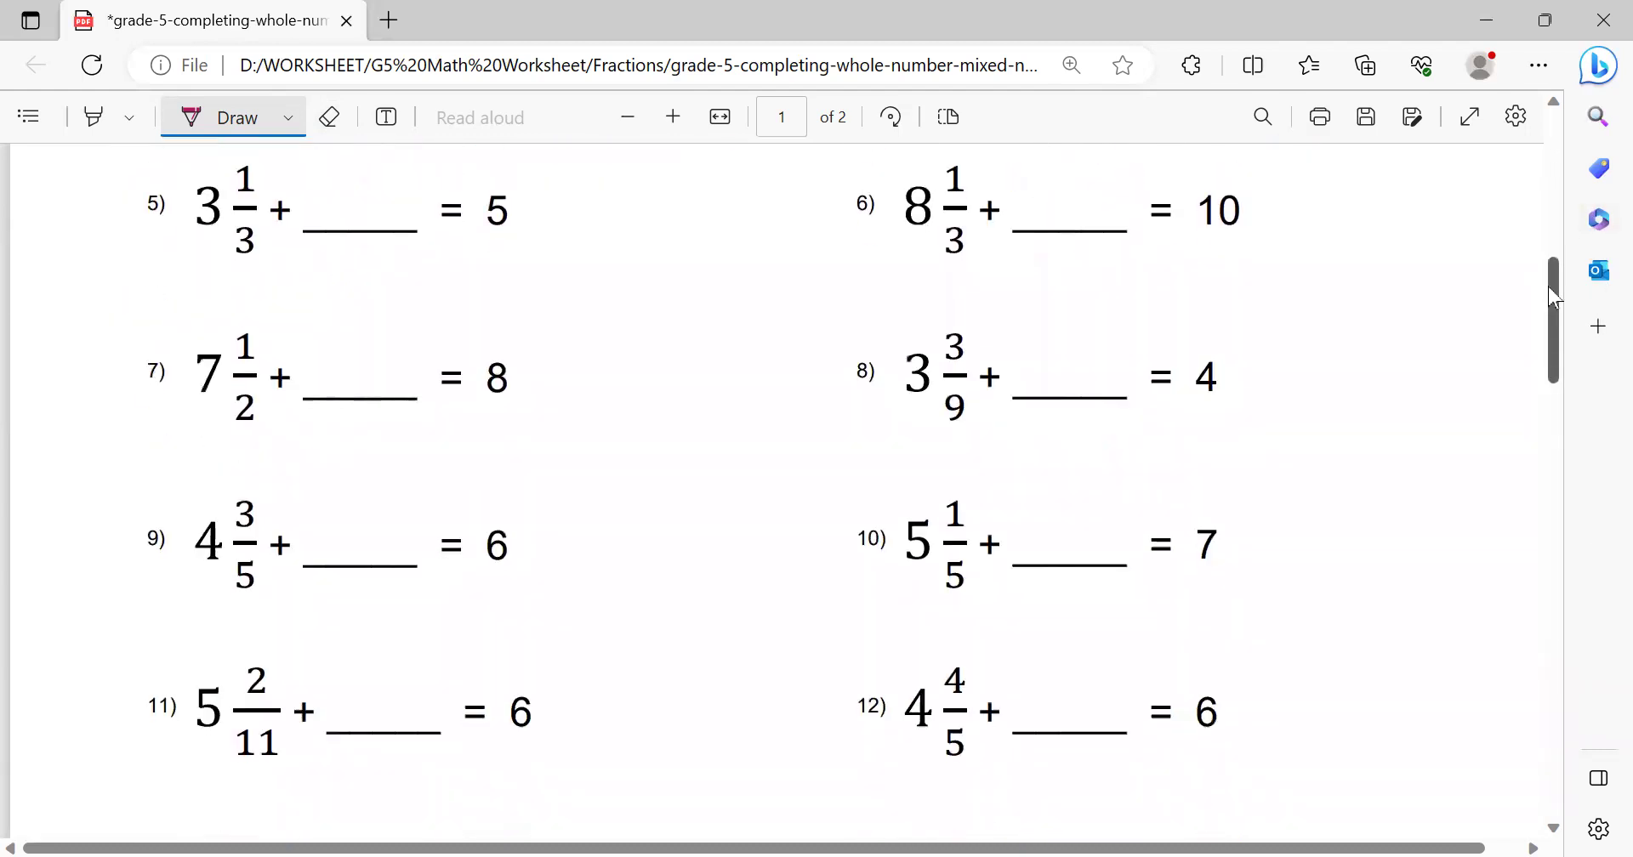
scroll(1558, 289, up, 1)
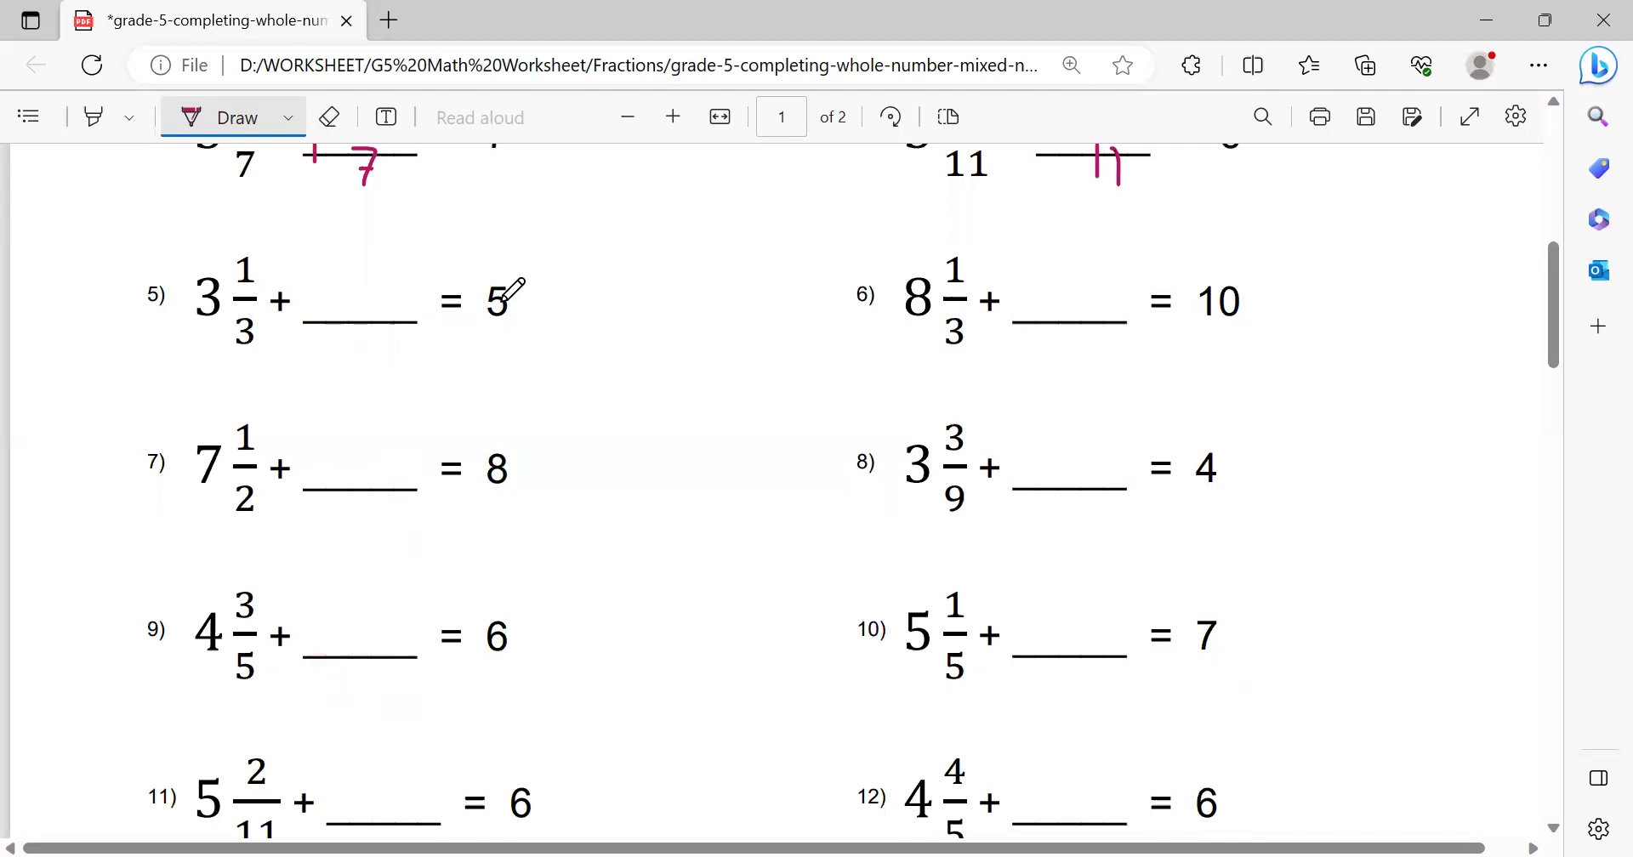
mouse_move(493, 269)
mouse_down()
mouse_move(415, 219)
mouse_move(224, 232)
mouse_move(200, 262)
mouse_up()
drag(300, 279, 334, 310)
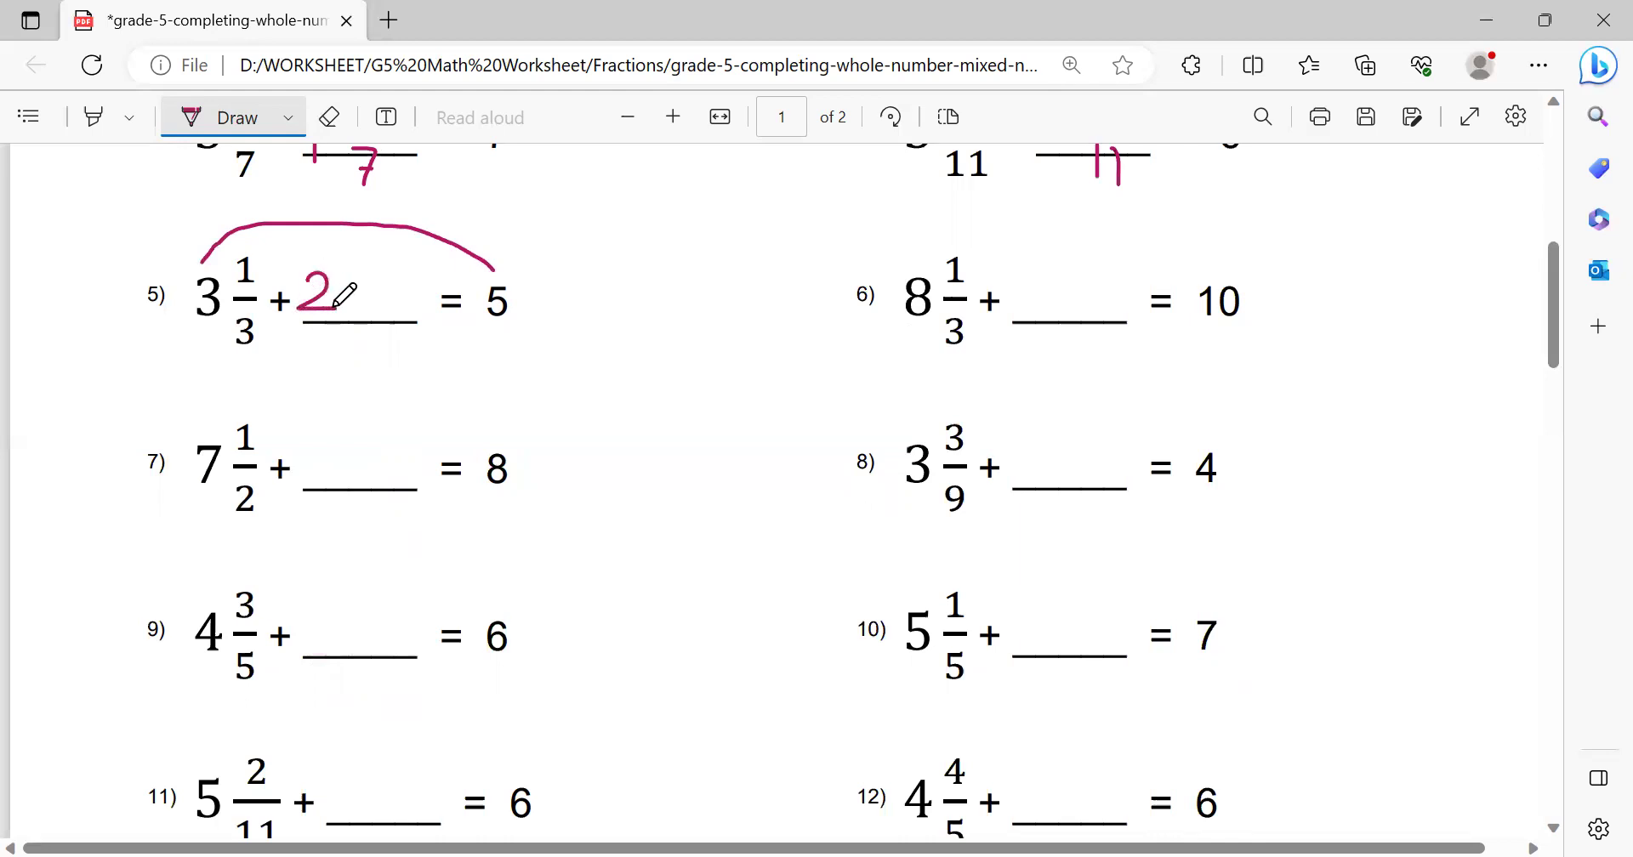
click(331, 119)
click(431, 243)
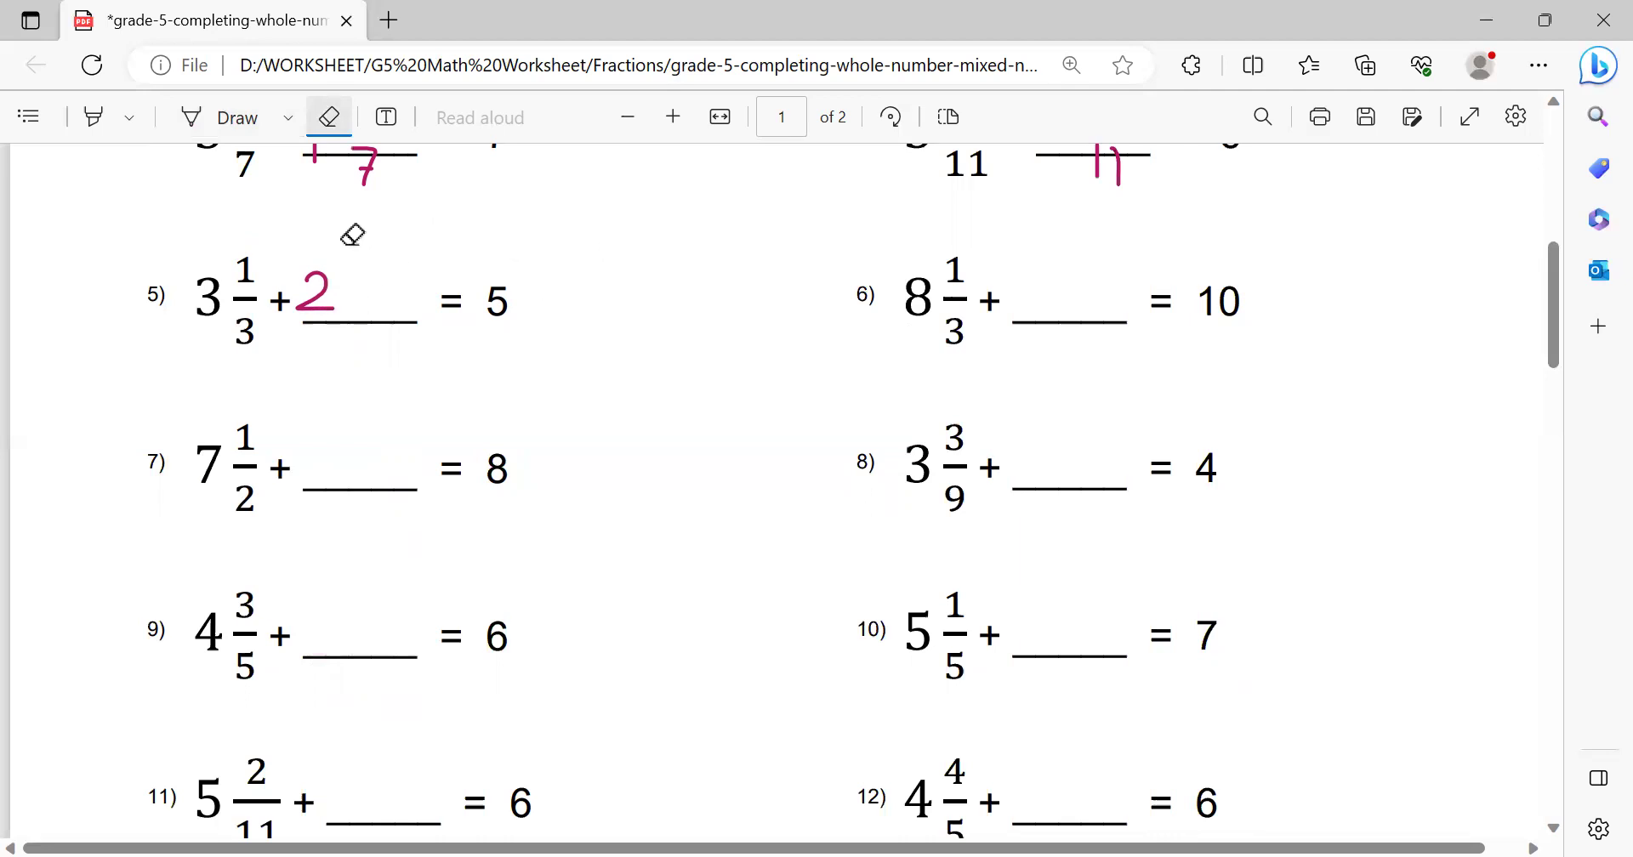
click(313, 285)
Ink 1 2/3 in problem 5's blank and sketch a helper arc over problem 6
click(214, 119)
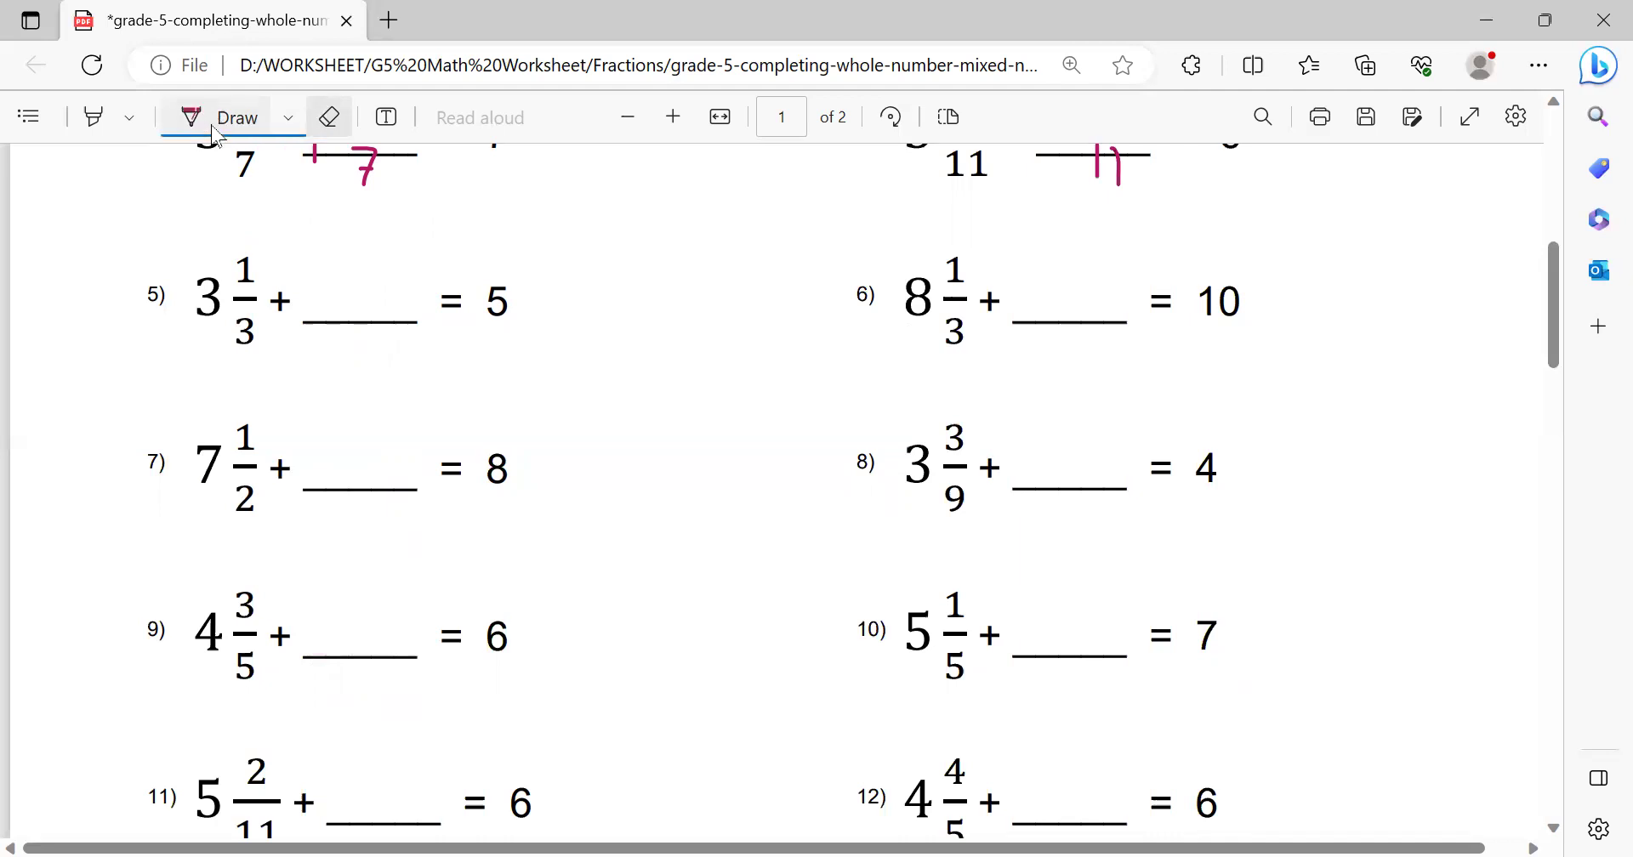
mouse_move(307, 269)
mouse_down()
mouse_move(305, 322)
mouse_move(415, 293)
mouse_up()
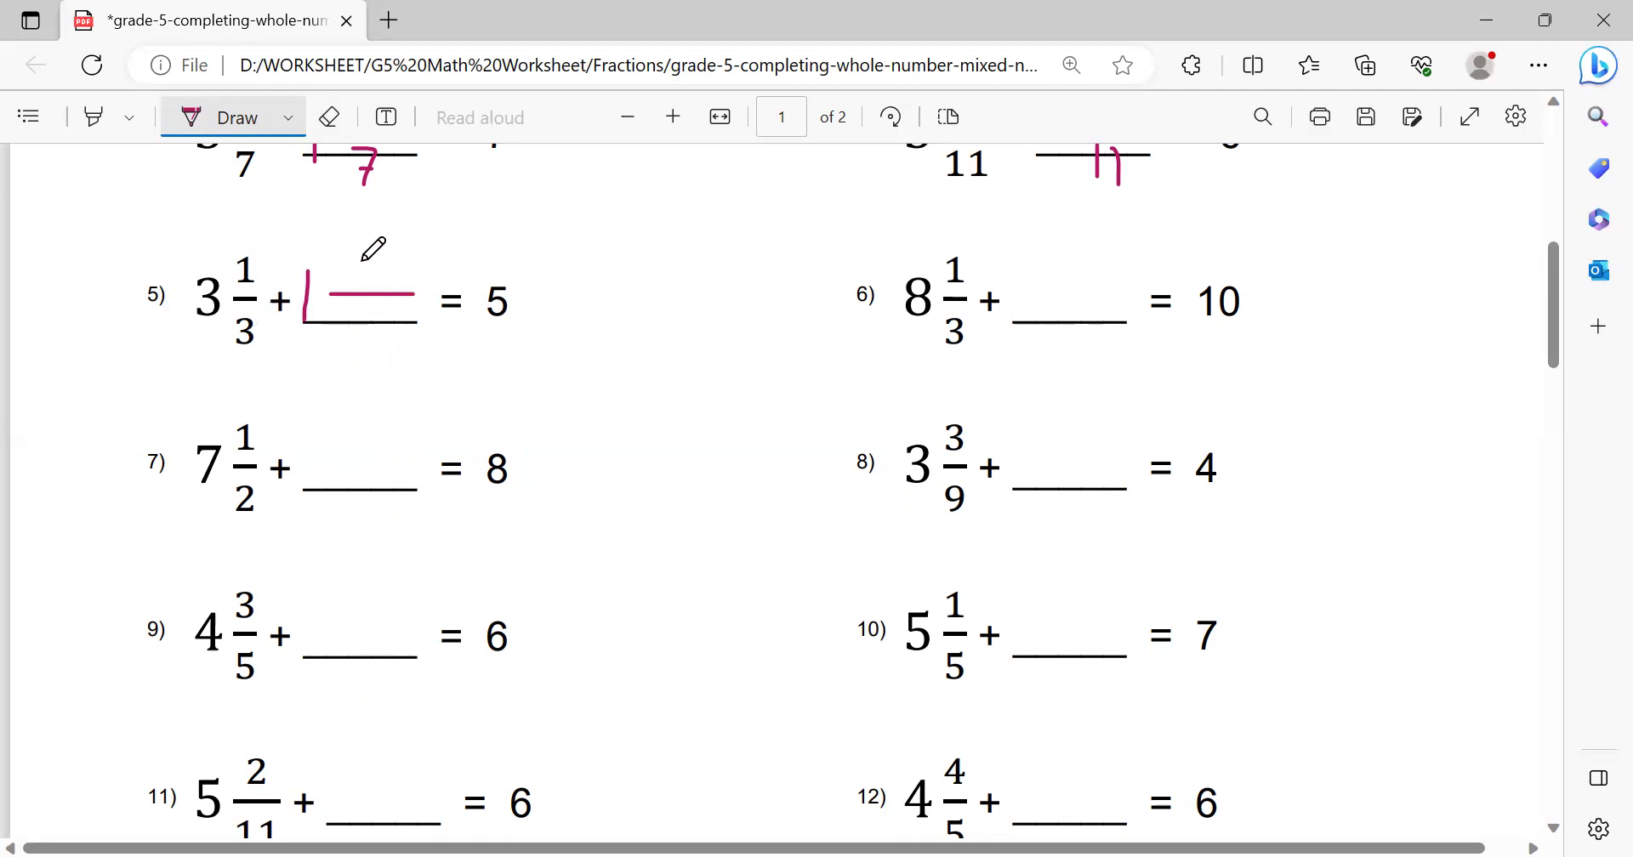
mouse_move(357, 253)
mouse_down()
mouse_move(385, 249)
mouse_move(365, 277)
mouse_move(387, 278)
mouse_move(381, 330)
mouse_move(347, 345)
mouse_up()
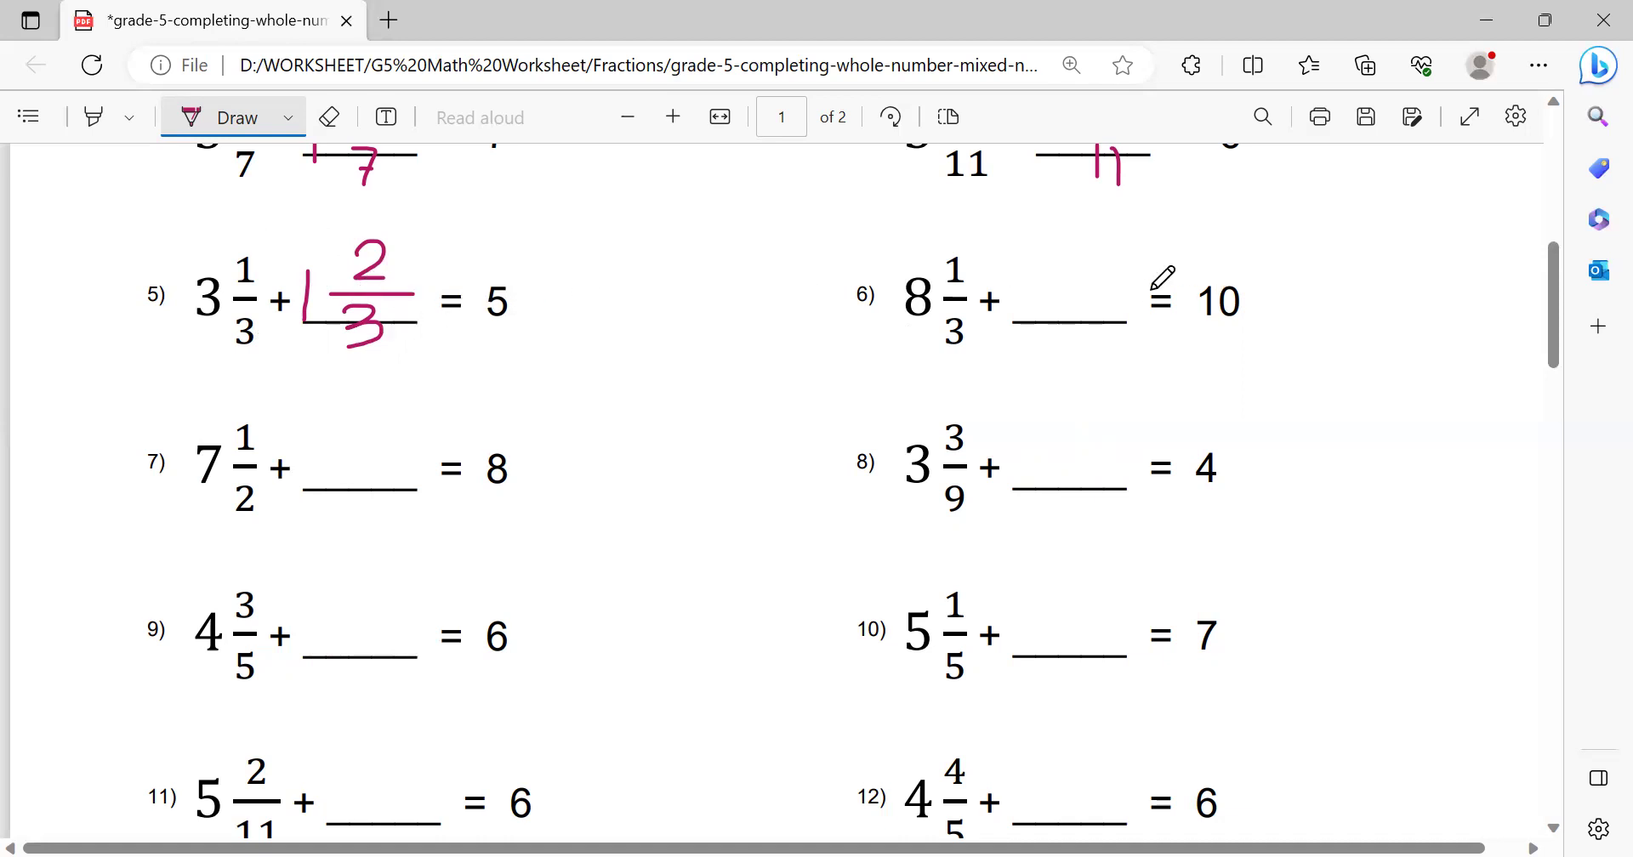
mouse_move(1215, 269)
mouse_down()
mouse_move(1137, 215)
mouse_move(969, 221)
mouse_move(910, 267)
mouse_up()
Write a trial 2 on problem 6, then erase it and the helper arc
mouse_move(1014, 286)
mouse_down()
mouse_move(1037, 279)
mouse_move(1017, 308)
mouse_move(1040, 308)
mouse_up()
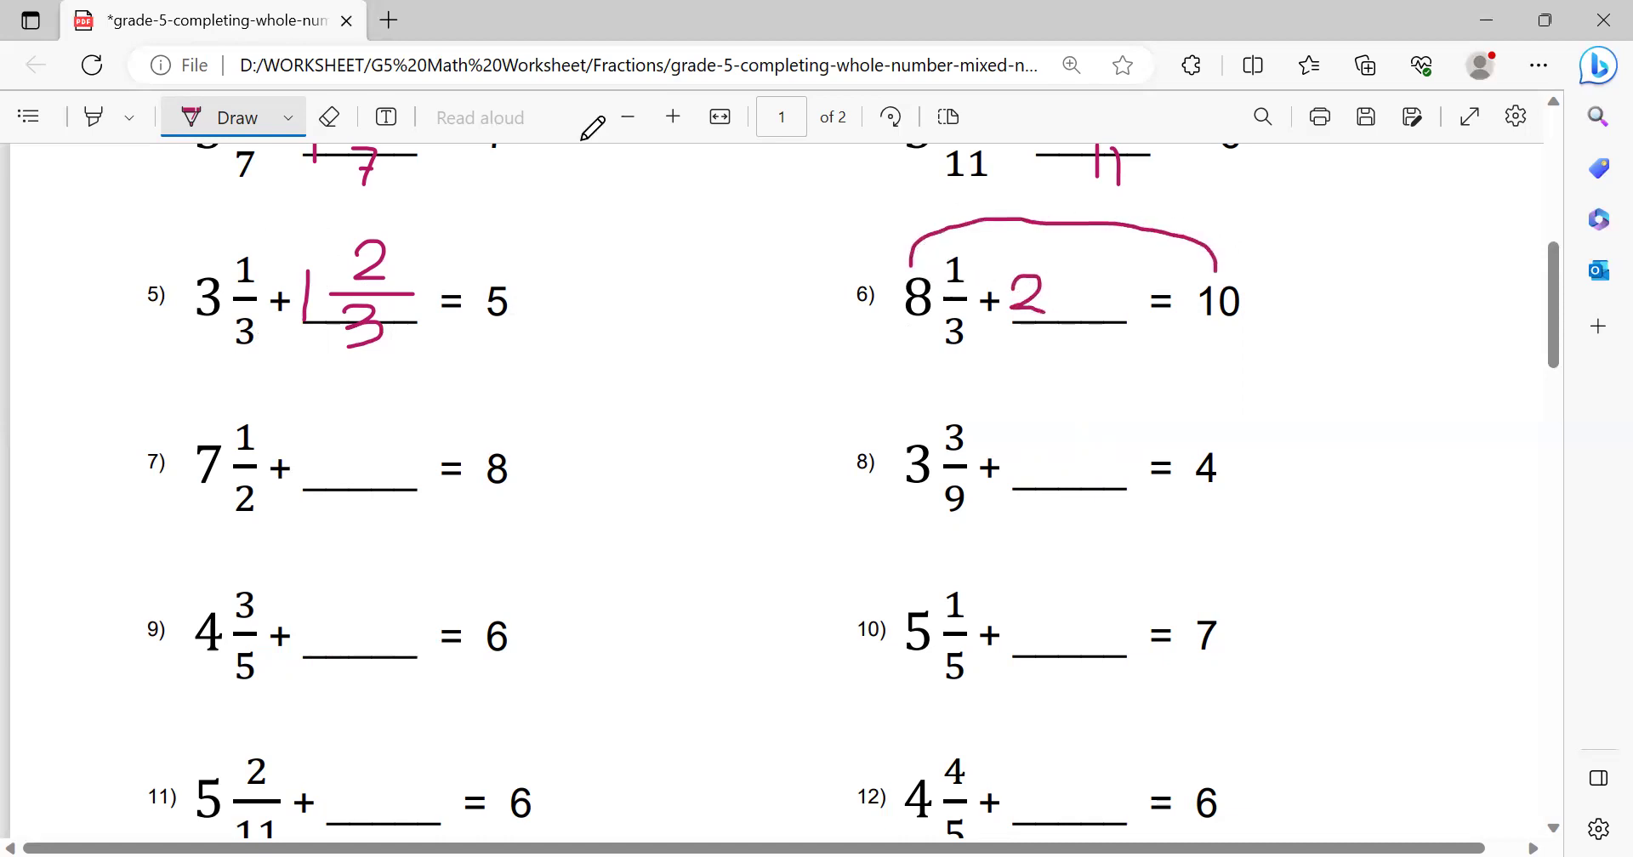
click(331, 119)
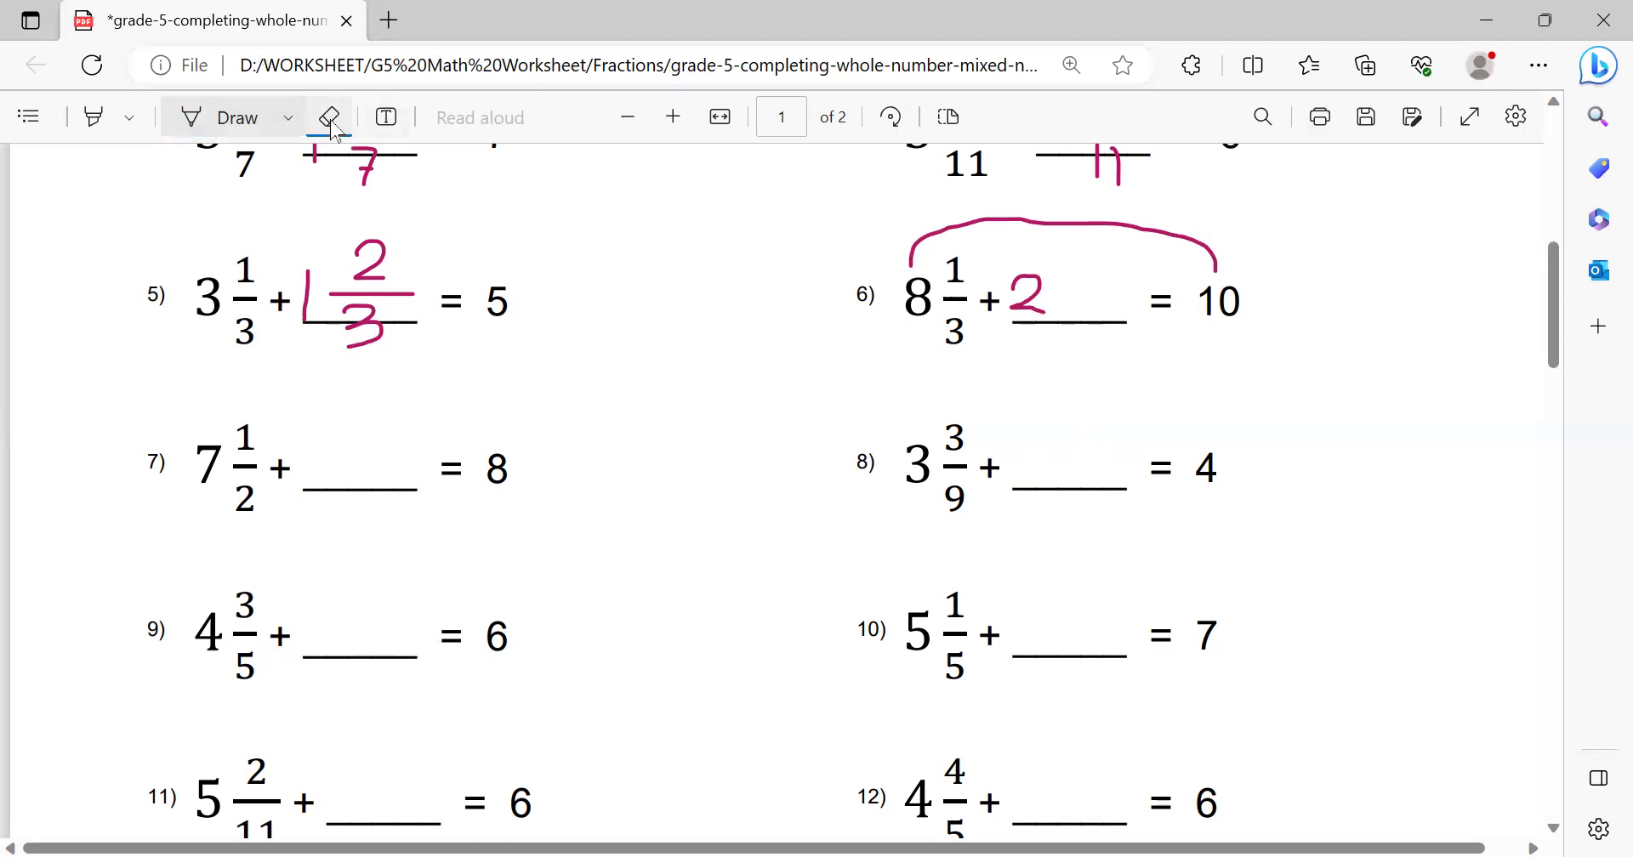
click(1137, 228)
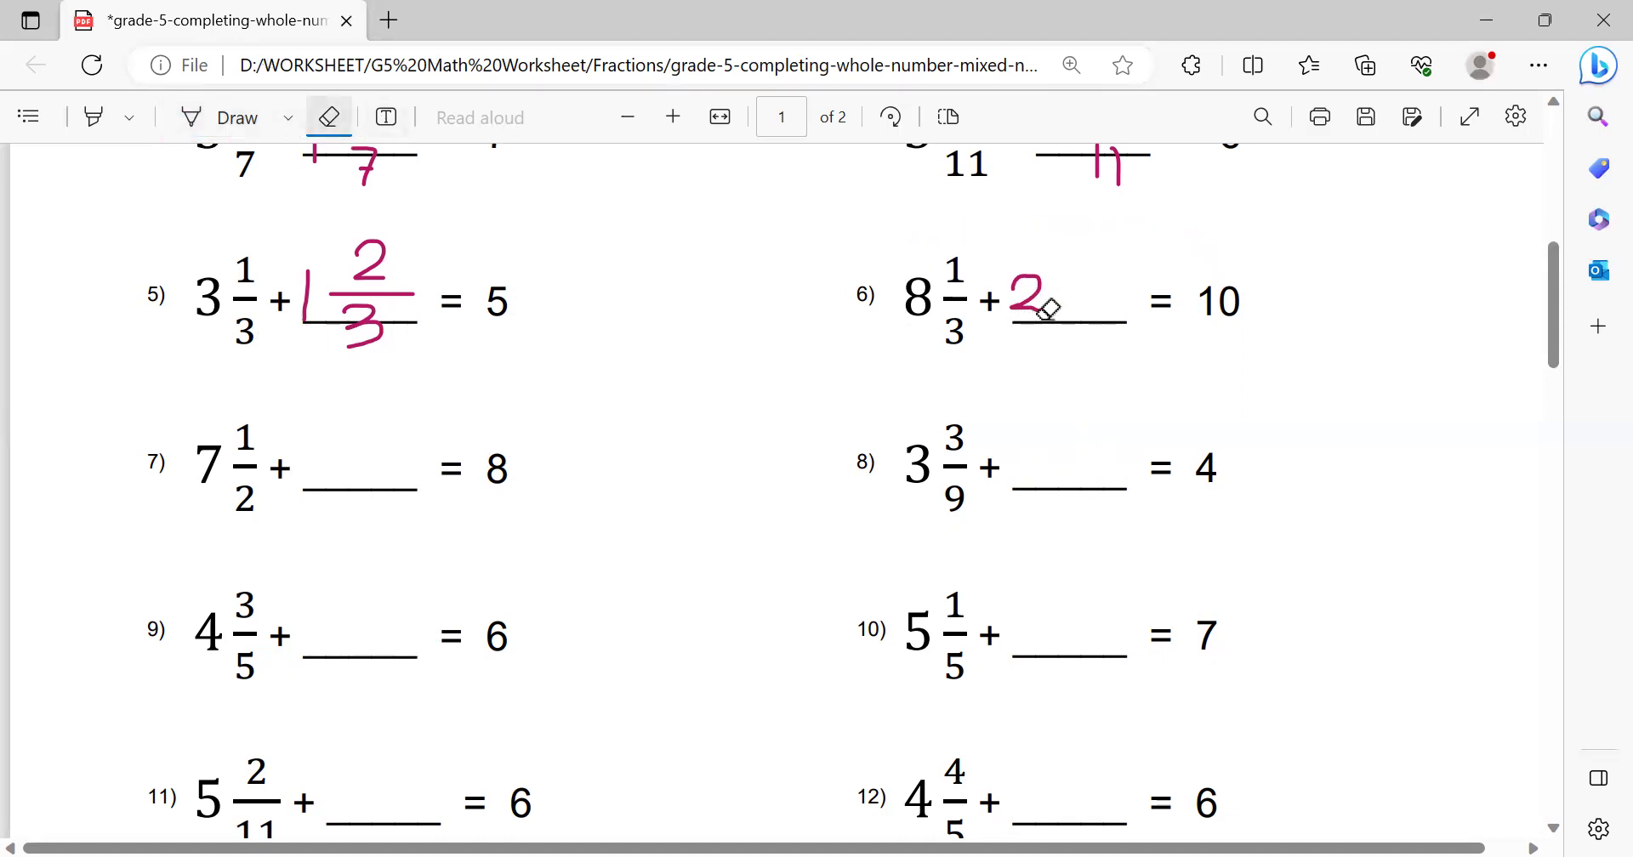
drag(1031, 254, 1042, 306)
click(226, 119)
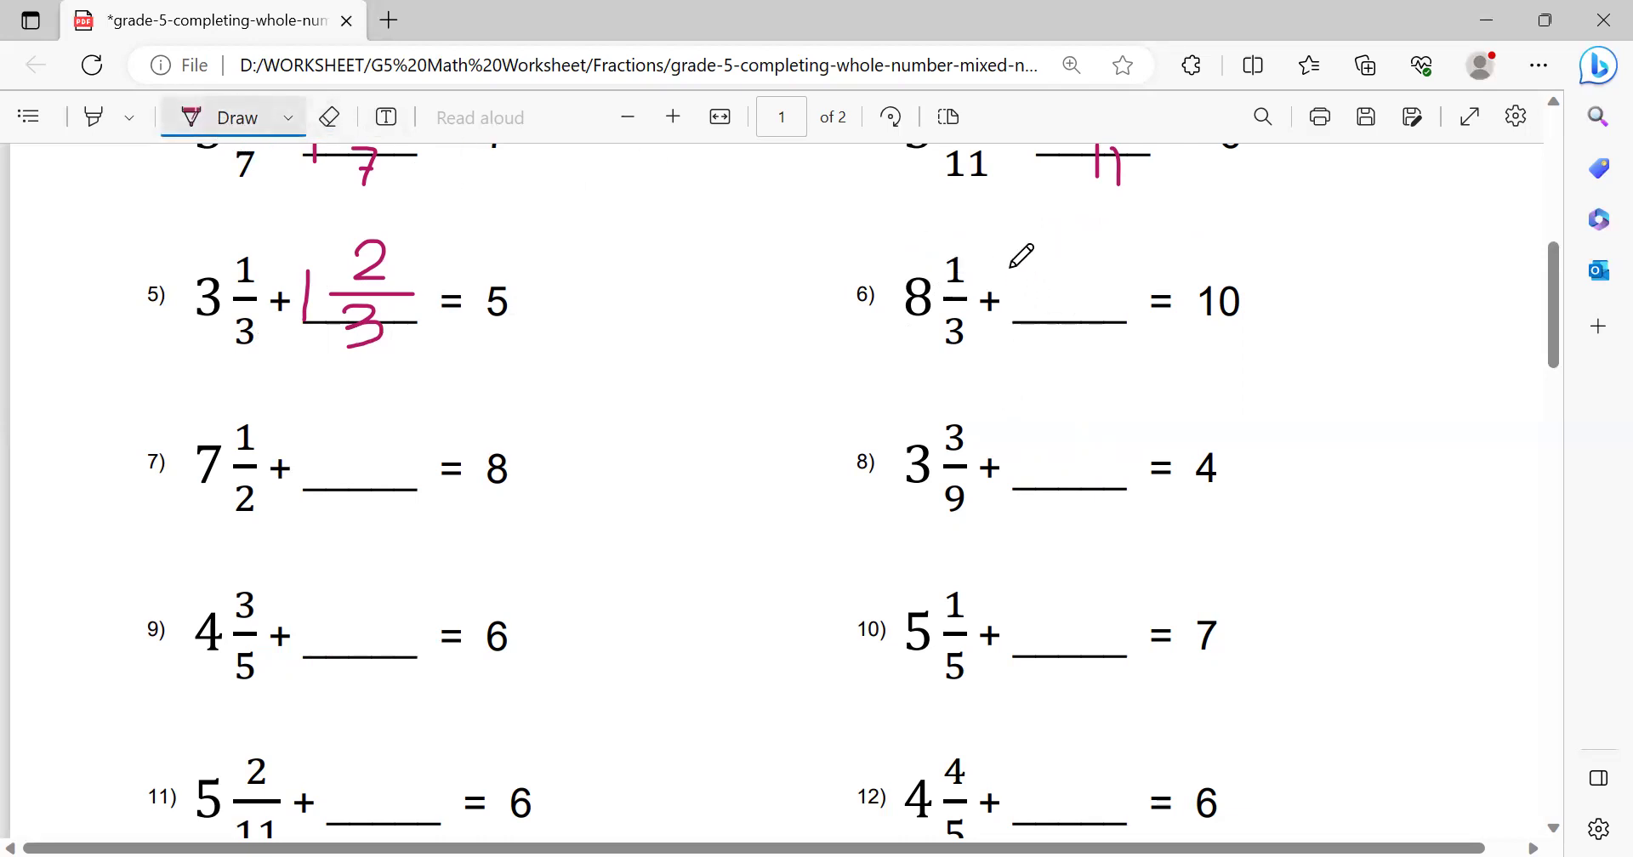
Ink 1 2/3 in problem 6's blank, removing a stray curve, and sketch an arc over problem 7
drag(1028, 260, 1028, 320)
mouse_move(967, 327)
mouse_down()
mouse_move(1006, 294)
mouse_move(980, 266)
mouse_up()
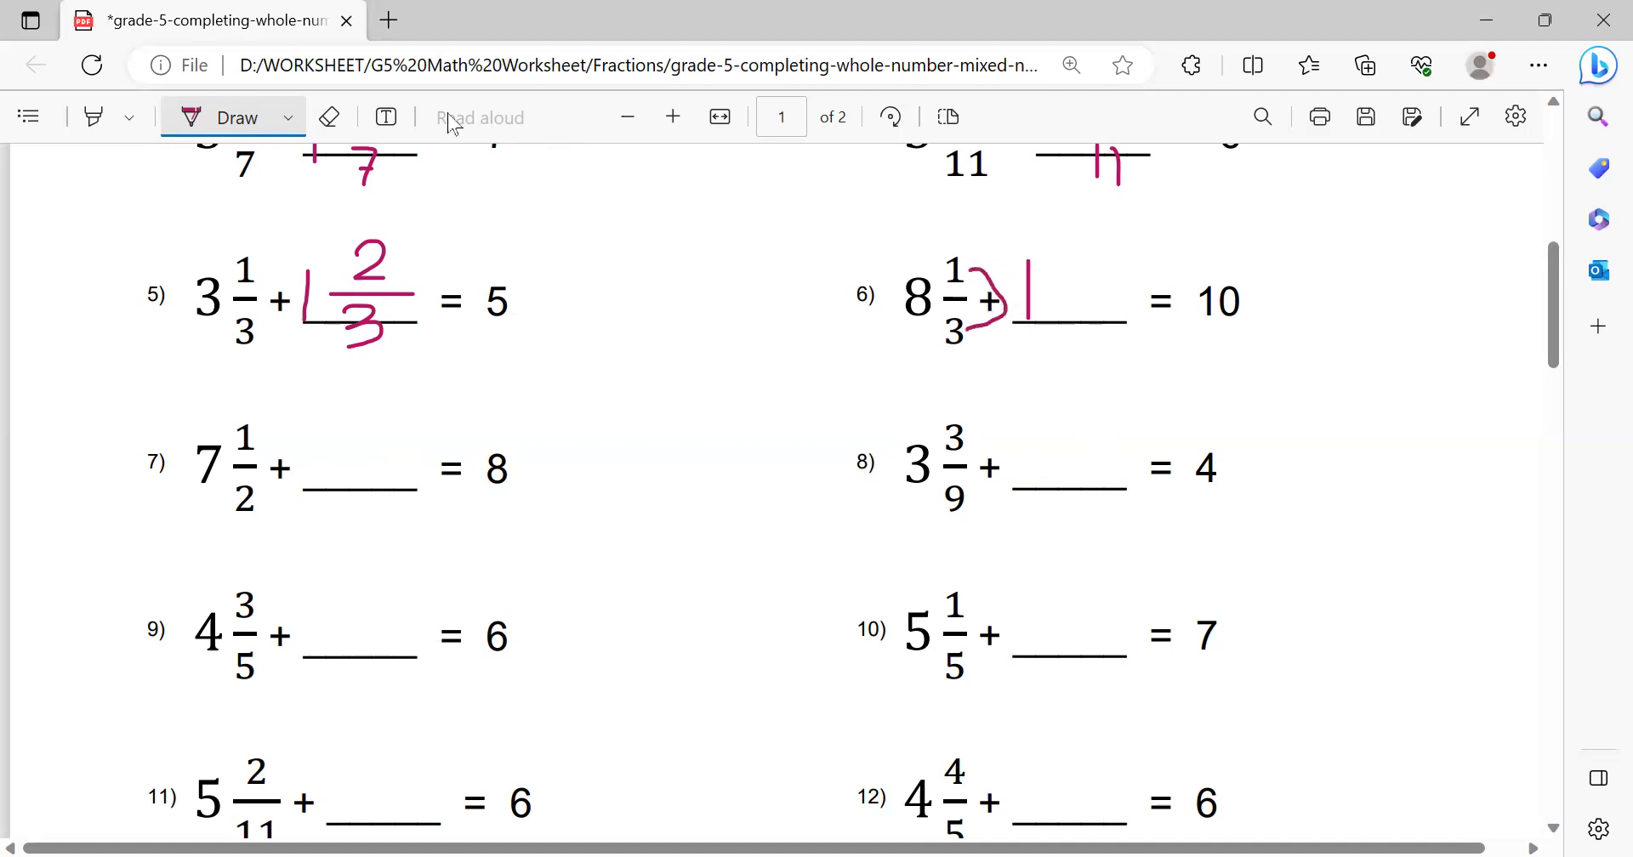
click(329, 117)
click(987, 268)
click(223, 117)
drag(1052, 294, 1094, 299)
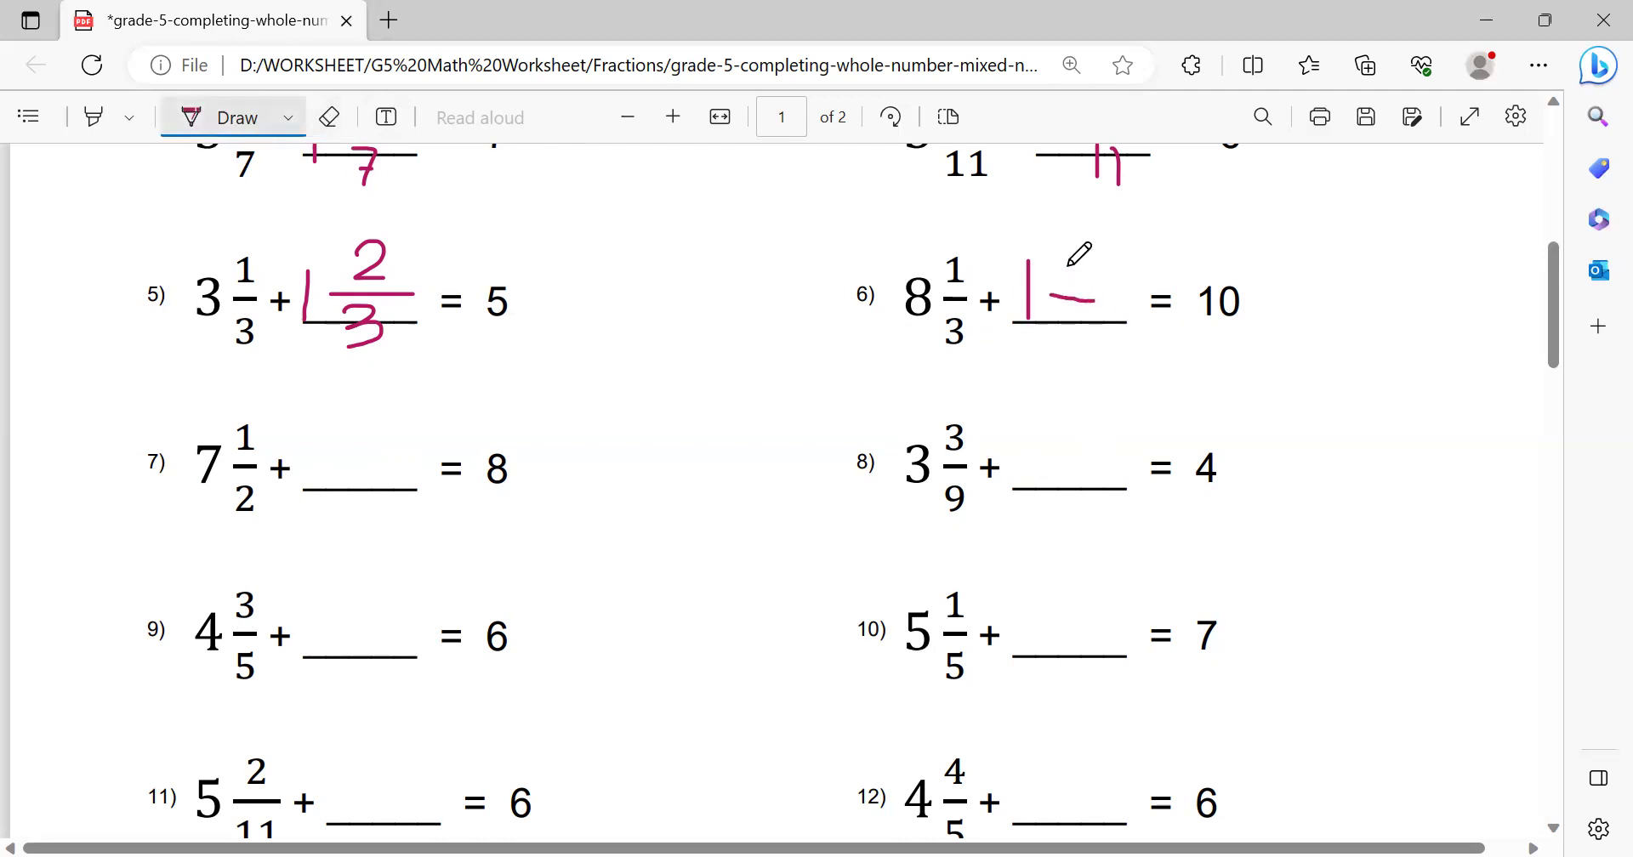
mouse_move(1088, 242)
mouse_down()
mouse_move(1055, 293)
mouse_move(1107, 328)
mouse_move(1074, 345)
mouse_up()
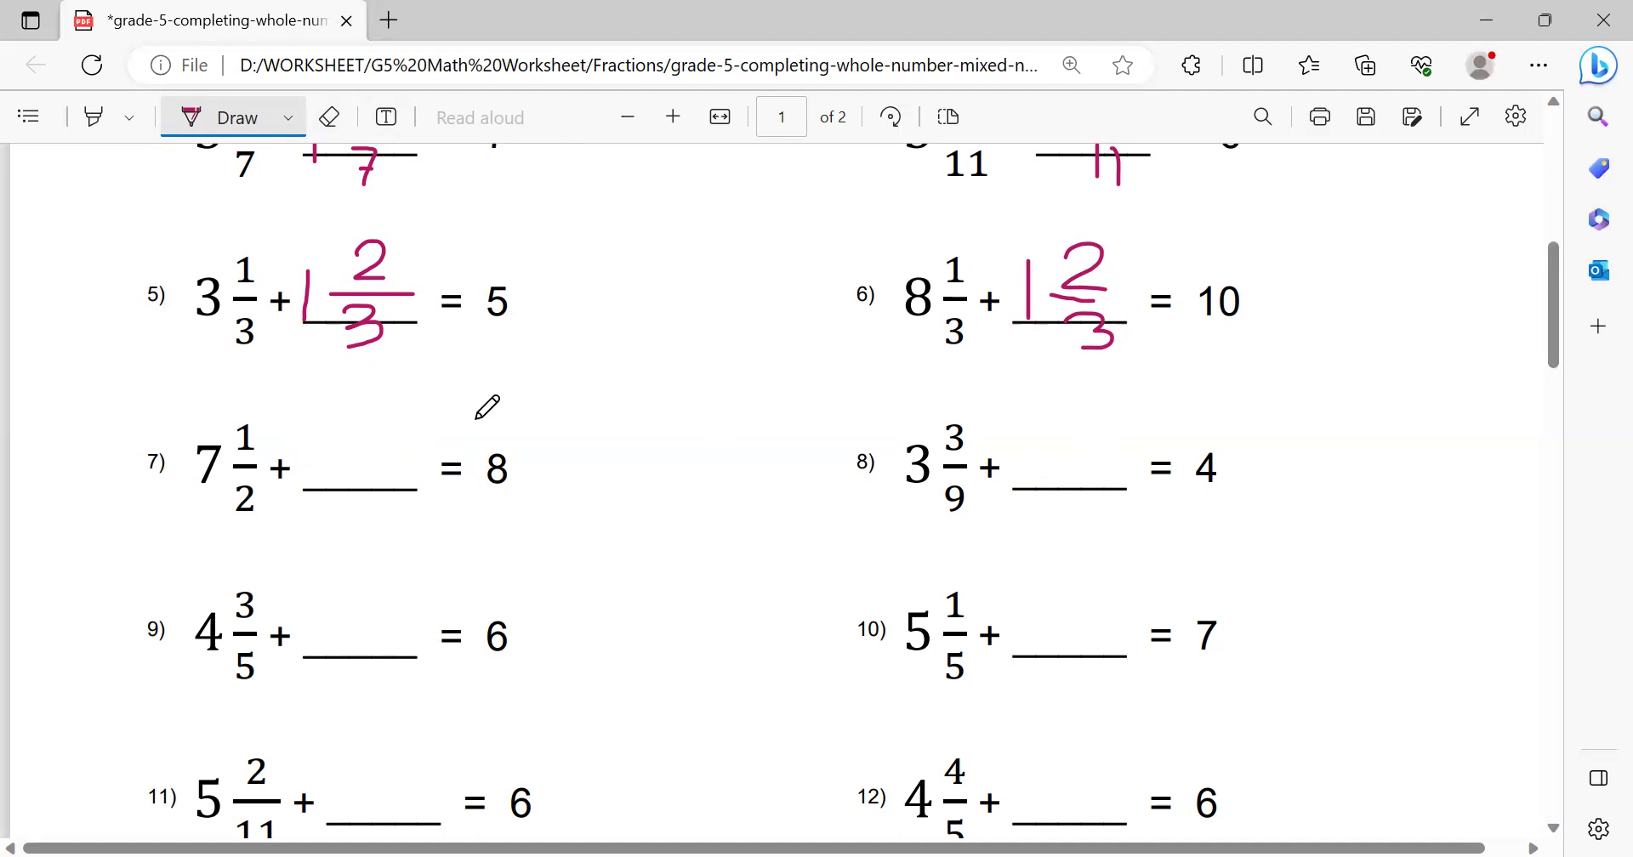
mouse_move(499, 424)
mouse_down()
mouse_move(435, 360)
mouse_move(226, 387)
mouse_move(202, 418)
mouse_up()
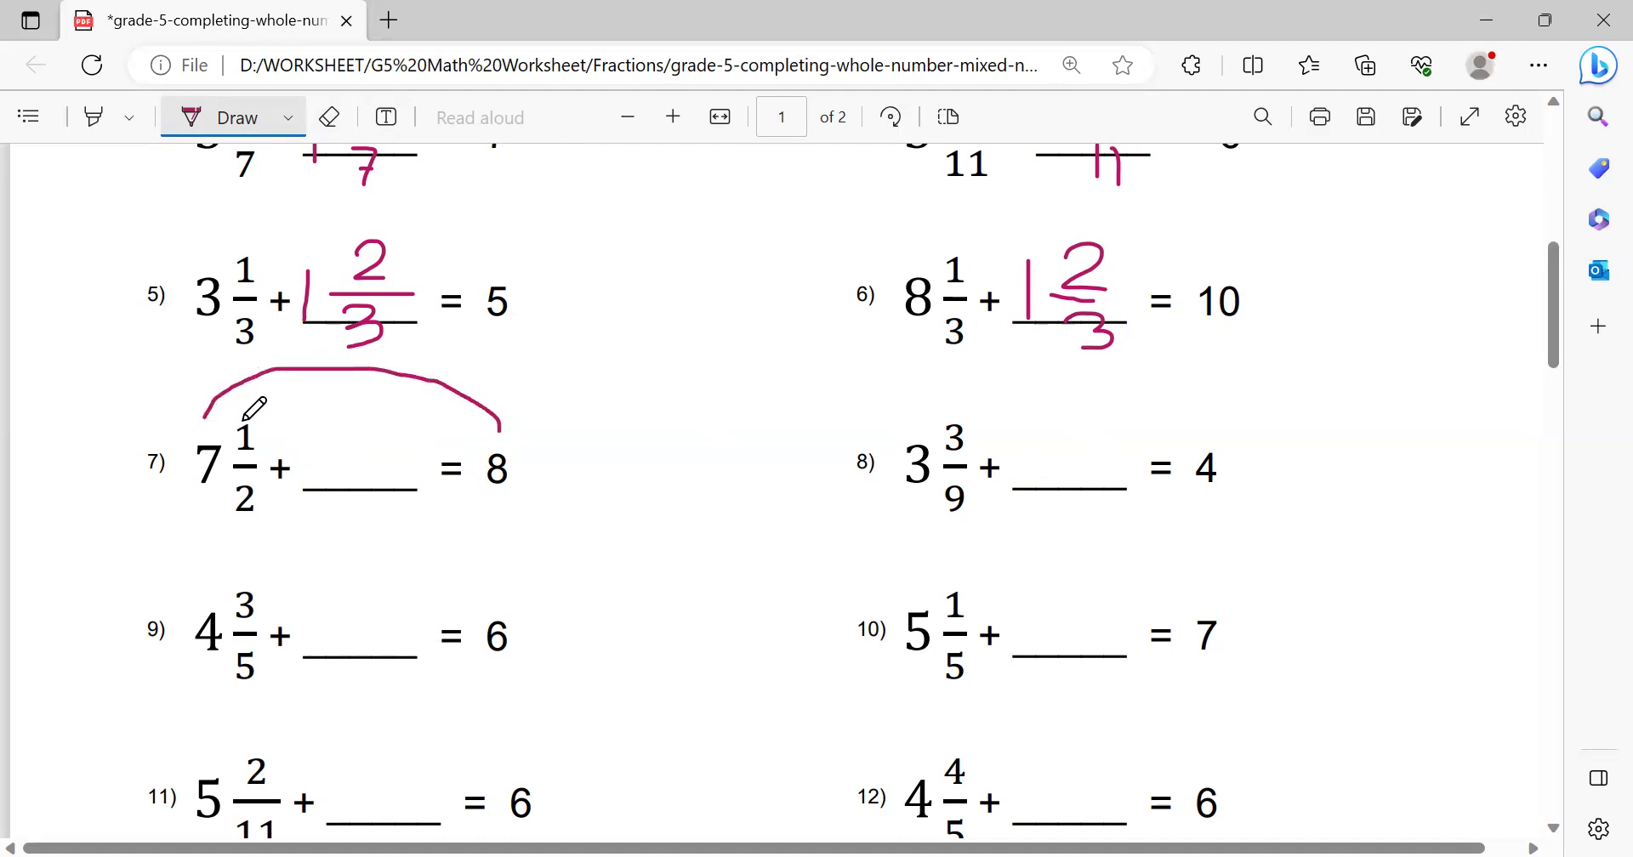
Clear the helper arc and trial stroke on problem 7, then ink 1/2 in its blank
drag(321, 487, 324, 431)
click(329, 117)
click(444, 387)
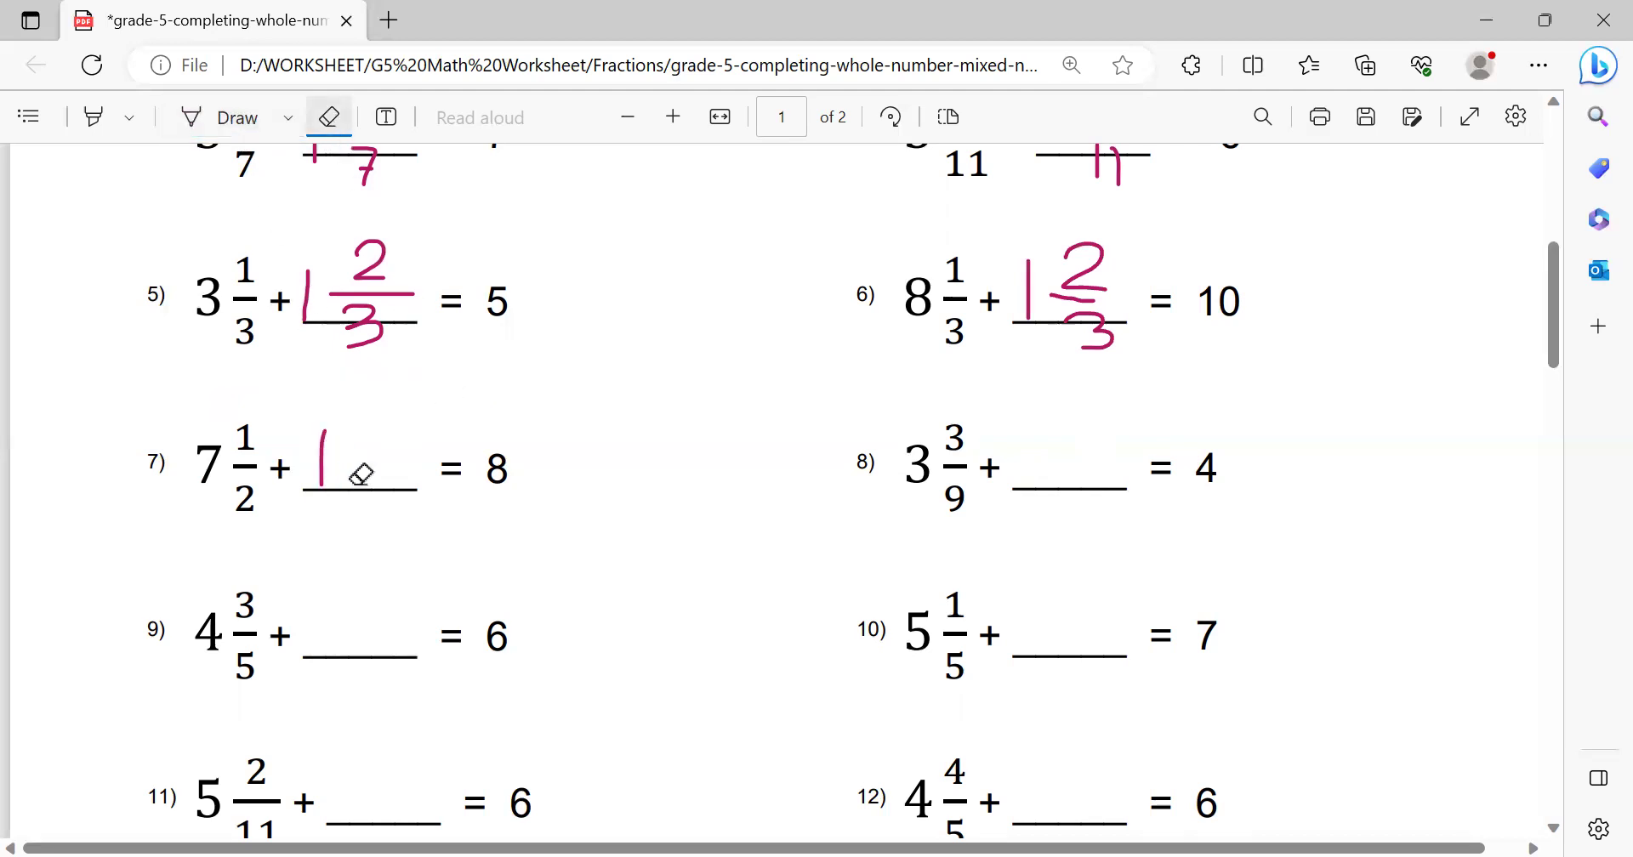
click(322, 458)
click(219, 117)
drag(328, 459, 404, 456)
click(257, 500)
mouse_move(367, 408)
mouse_down()
mouse_move(345, 508)
mouse_move(378, 508)
mouse_up()
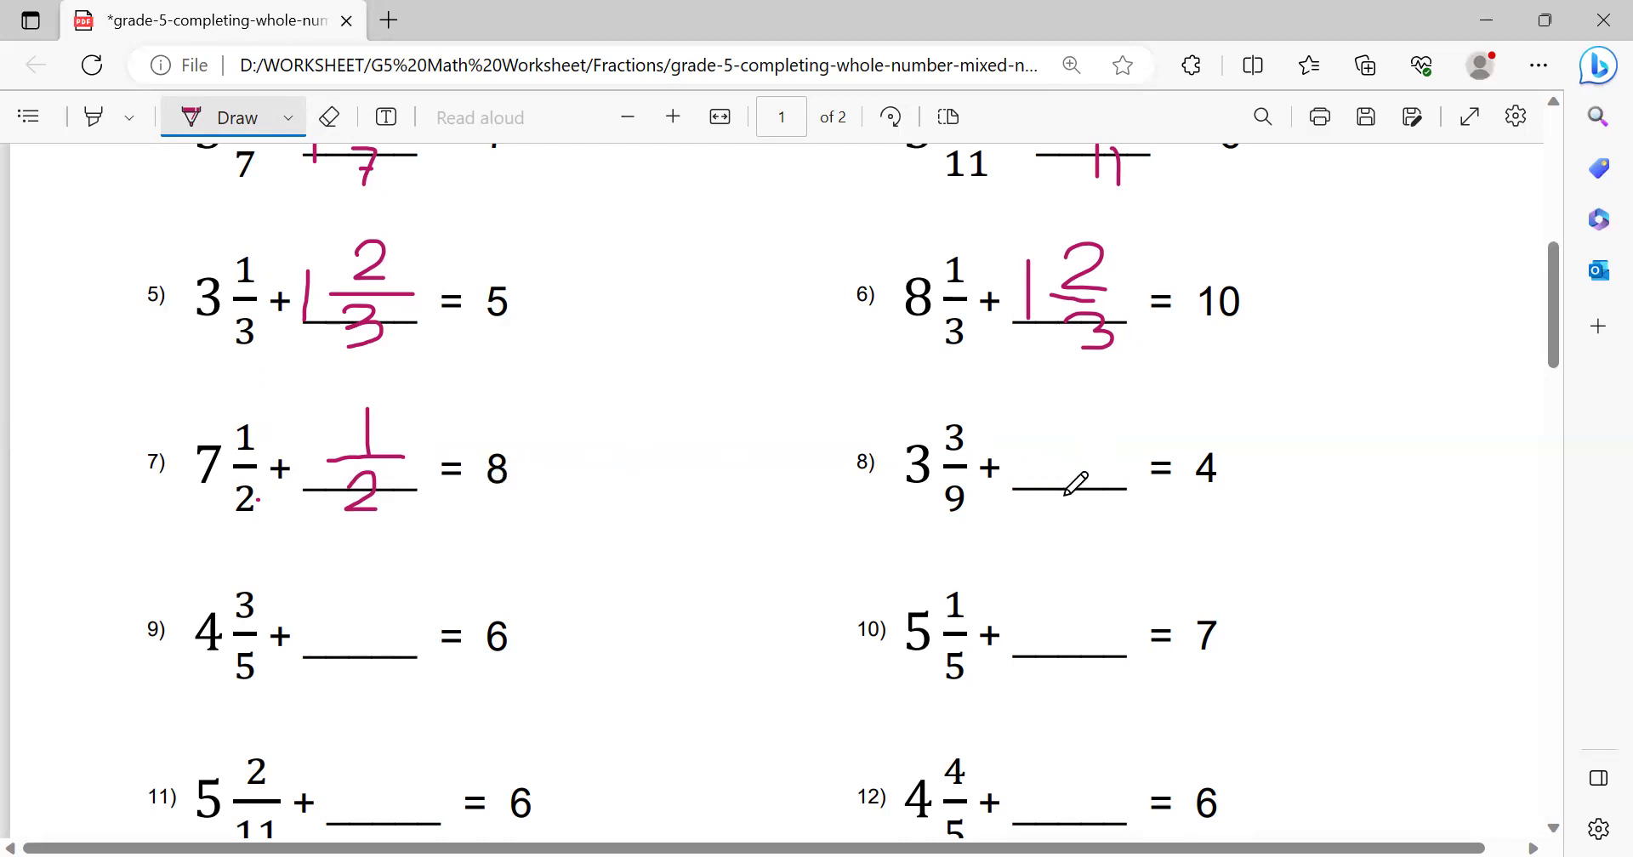
Sketch and erase a helper arc and trial stroke on problem 8, then ink 6/9
mouse_move(1206, 439)
mouse_down()
mouse_move(1039, 390)
mouse_move(907, 396)
mouse_move(892, 428)
mouse_up()
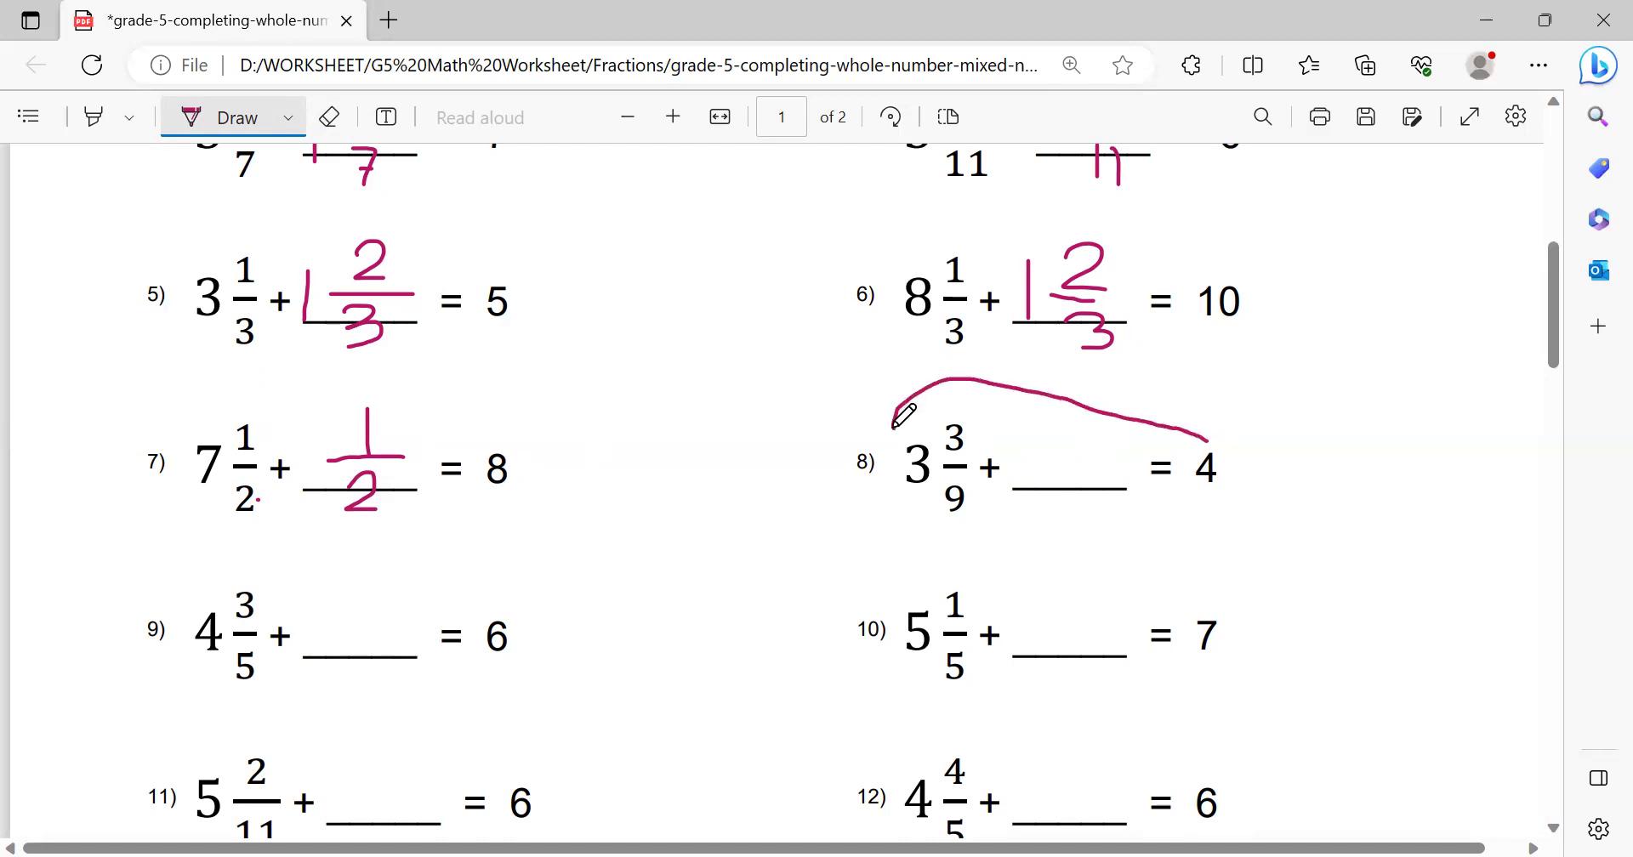
drag(1028, 449, 1028, 489)
click(329, 117)
drag(1121, 392, 1105, 401)
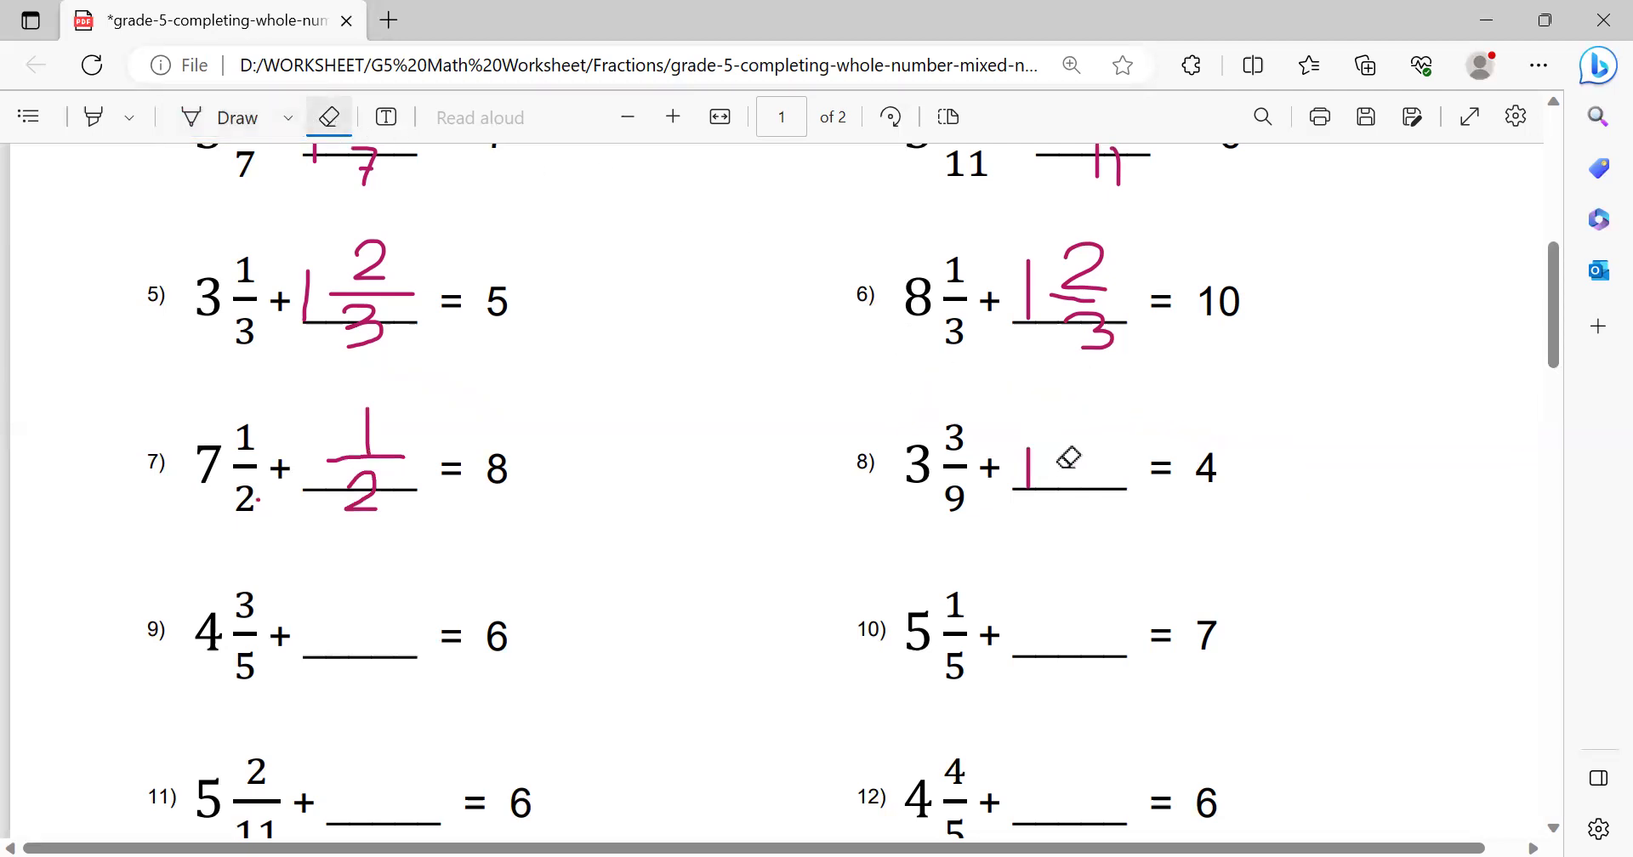
drag(1024, 419, 1054, 467)
click(204, 117)
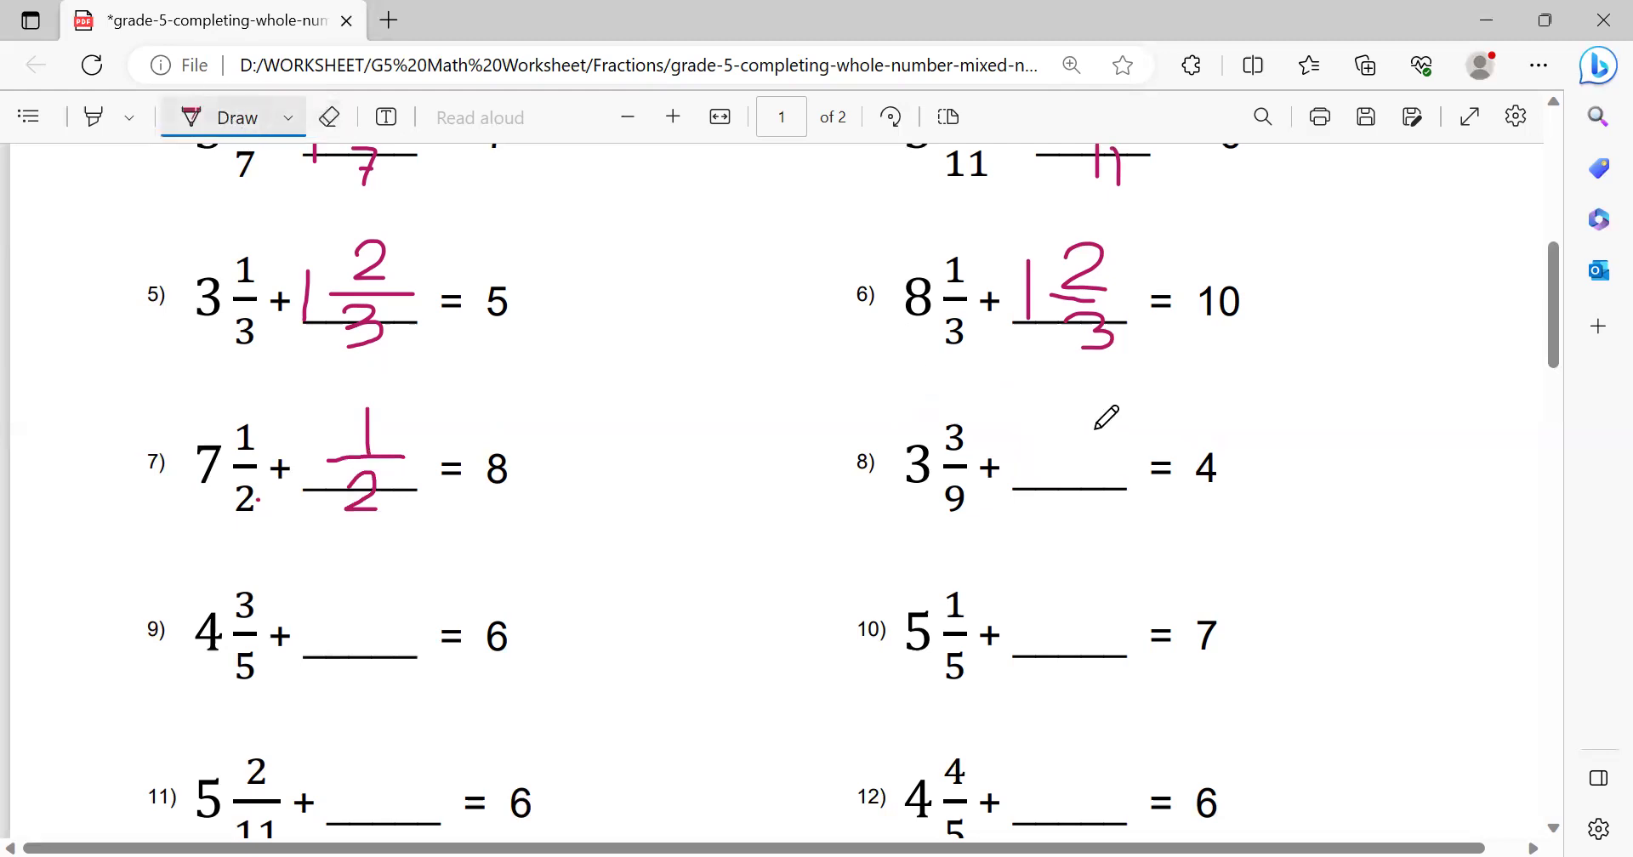
drag(1052, 463, 1128, 467)
mouse_move(1093, 411)
mouse_down()
mouse_move(1073, 432)
mouse_move(1105, 483)
mouse_move(1099, 508)
mouse_move(1060, 513)
mouse_up()
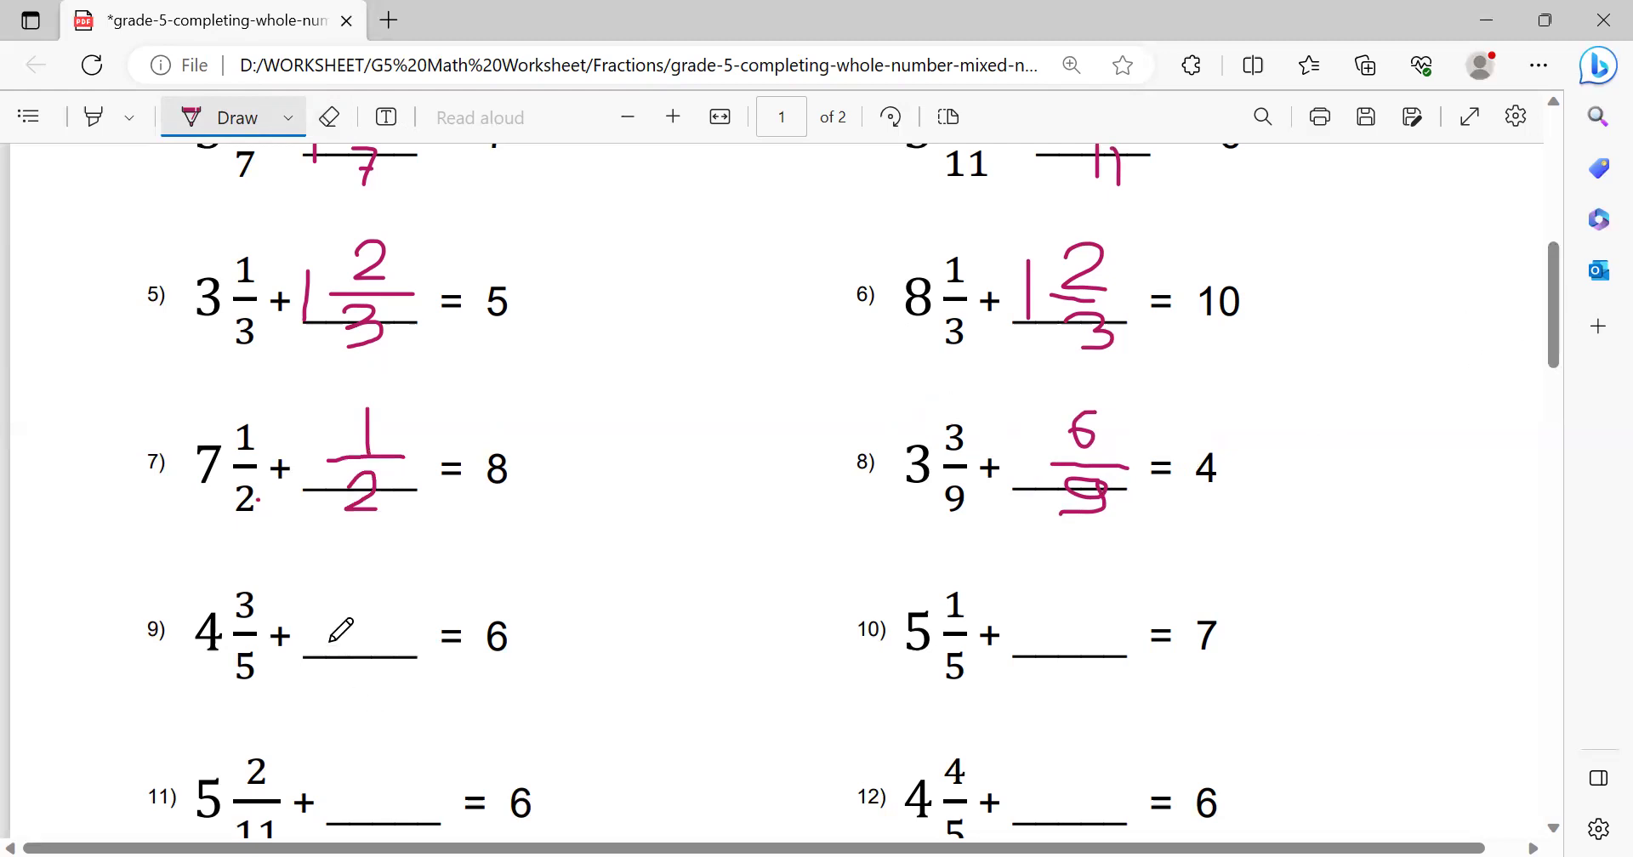
Sketch and erase a helper arc and trial 2 on problem 9, then ink 1 2/5
mouse_move(490, 604)
mouse_down()
mouse_move(379, 544)
mouse_move(286, 534)
mouse_move(208, 597)
mouse_up()
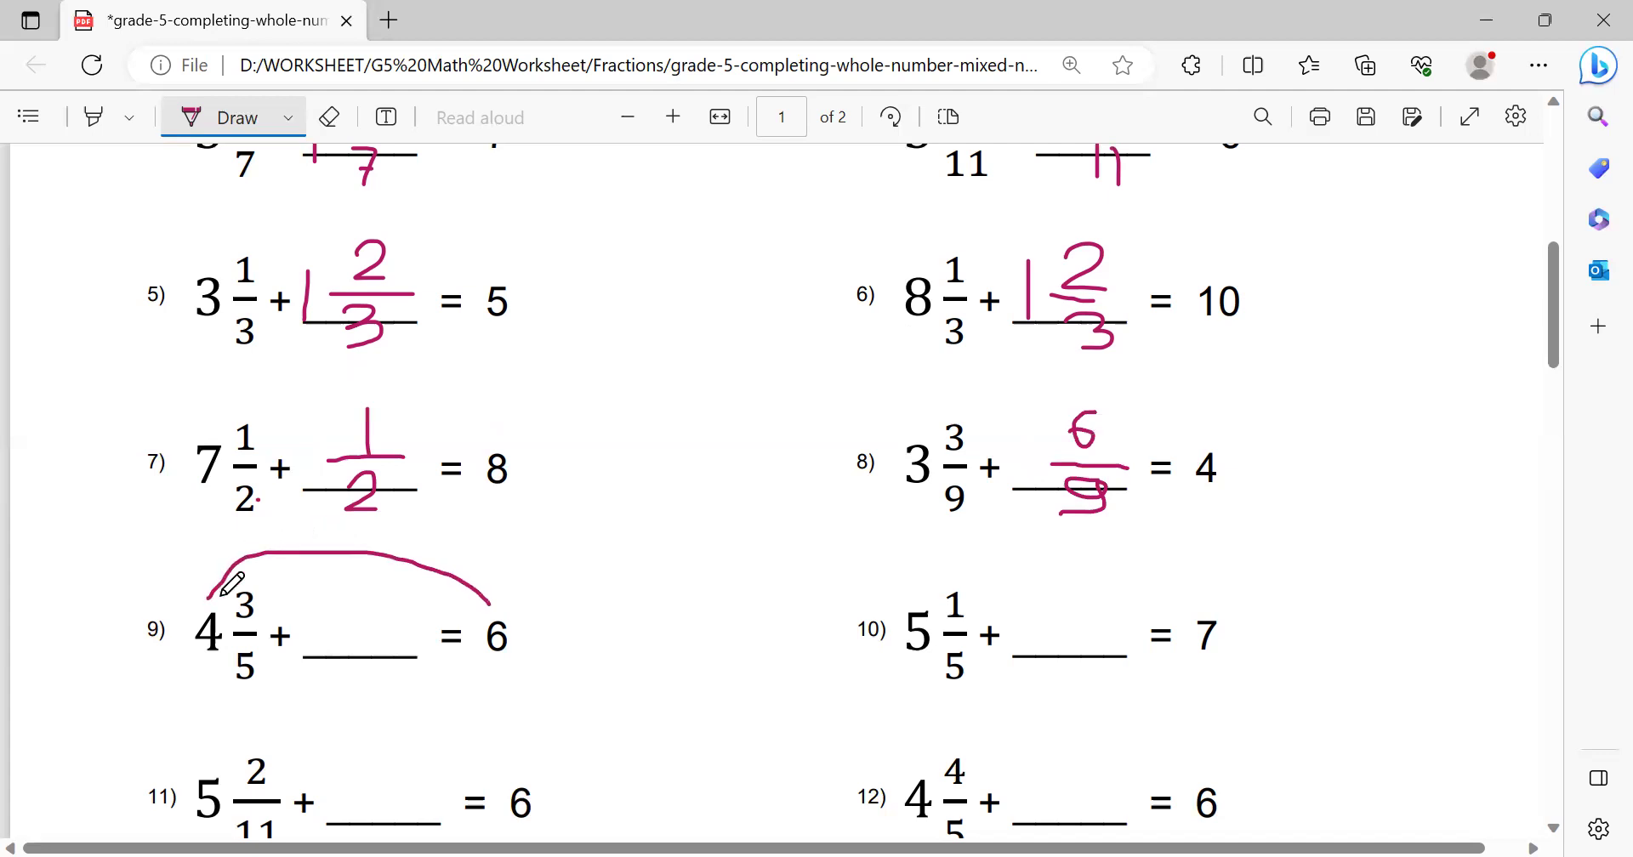
mouse_move(306, 622)
mouse_down()
mouse_move(338, 631)
mouse_move(303, 650)
mouse_move(340, 650)
mouse_up()
click(329, 119)
drag(430, 546, 422, 572)
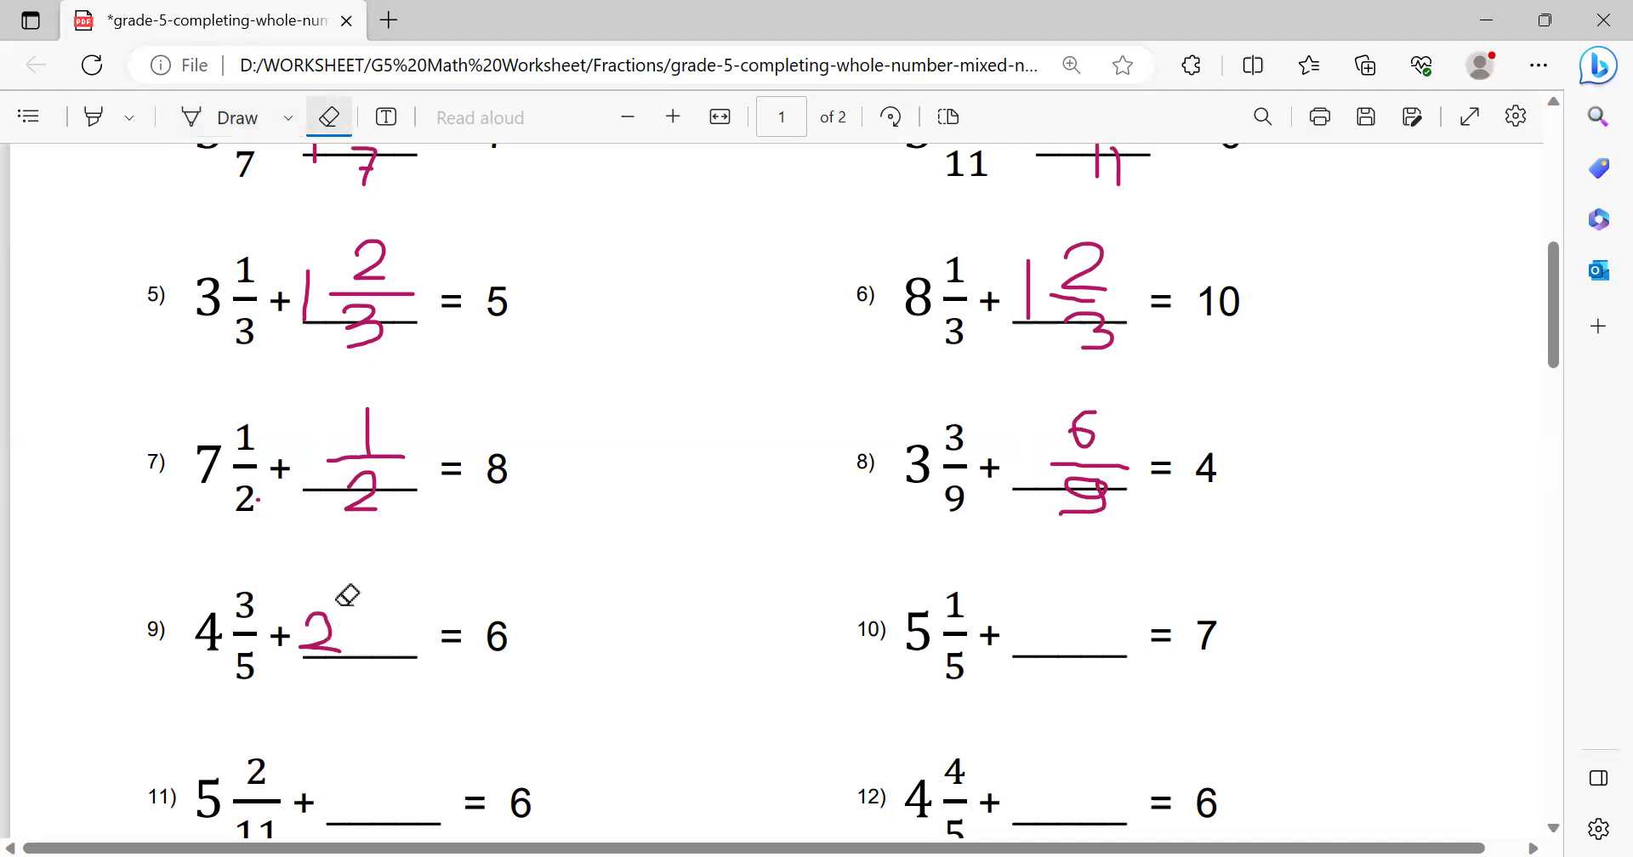
mouse_move(321, 595)
mouse_down()
mouse_move(324, 670)
mouse_move(406, 627)
mouse_up()
click(214, 119)
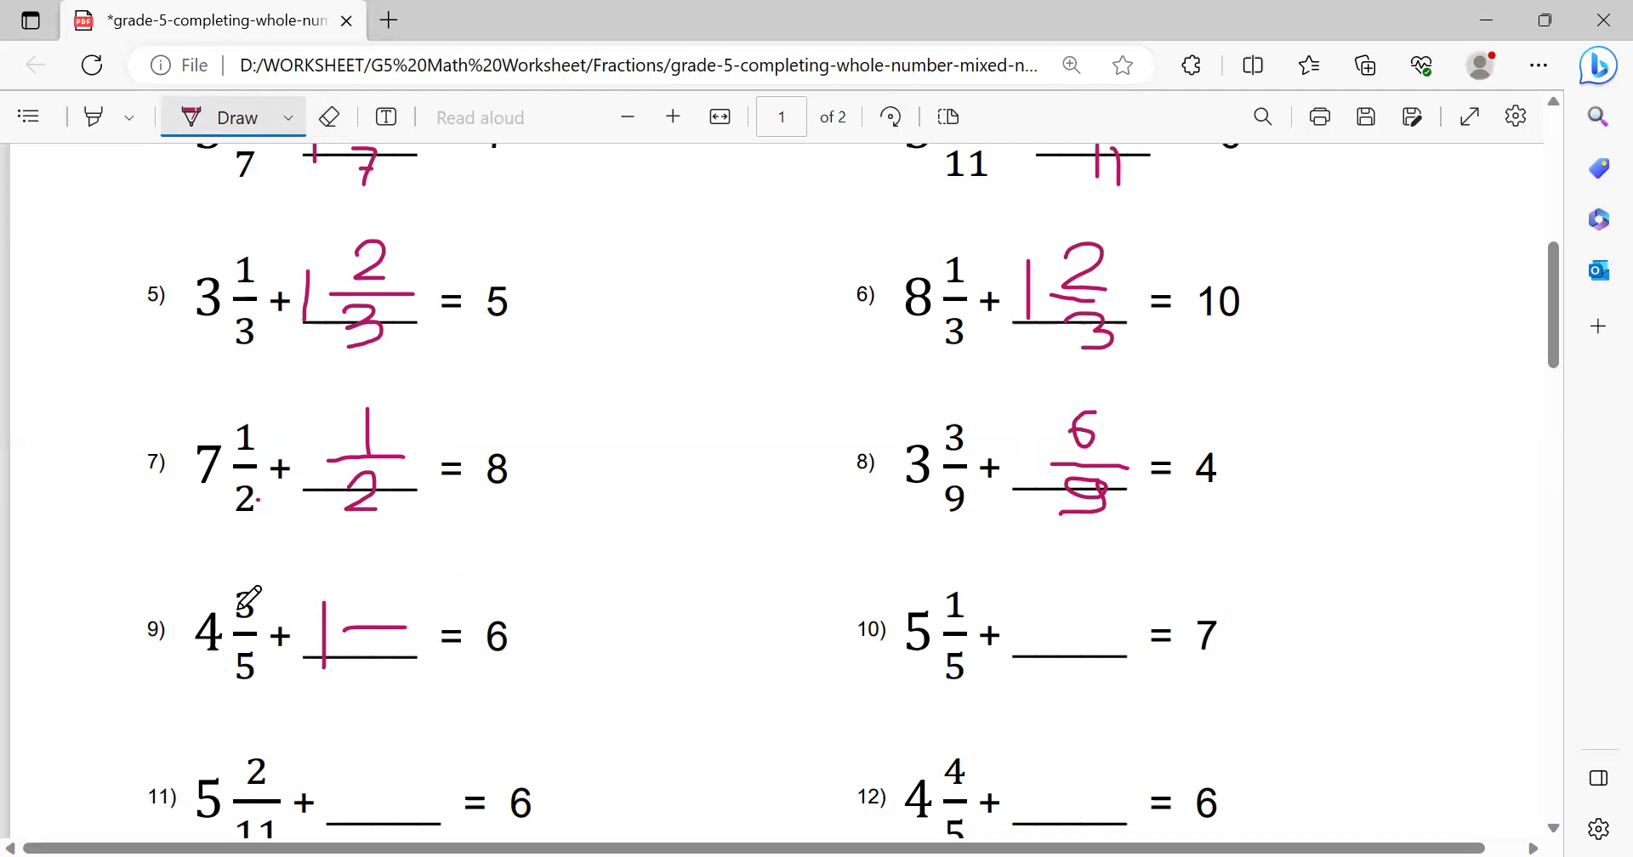
mouse_move(355, 585)
mouse_down()
mouse_move(379, 578)
mouse_move(367, 613)
mouse_move(398, 612)
mouse_move(365, 657)
mouse_move(389, 668)
mouse_move(374, 687)
mouse_up()
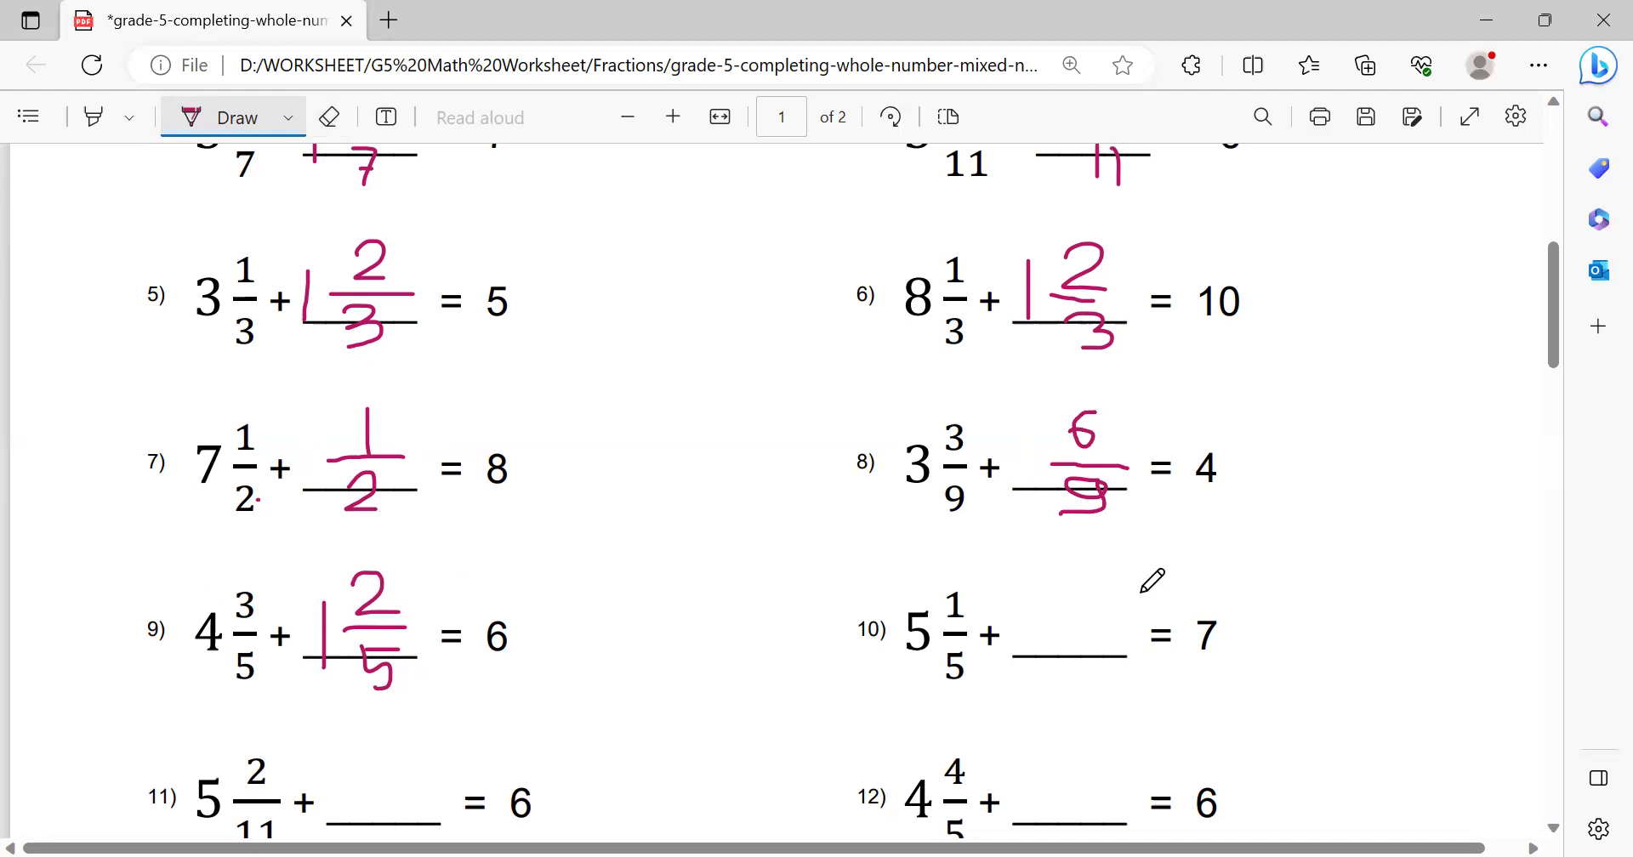
Sketch a helper arc and trial 2 on problem 10, then erase both
mouse_move(1205, 605)
mouse_down()
mouse_move(1121, 543)
mouse_move(995, 536)
mouse_move(911, 599)
mouse_up()
drag(1010, 609, 1048, 641)
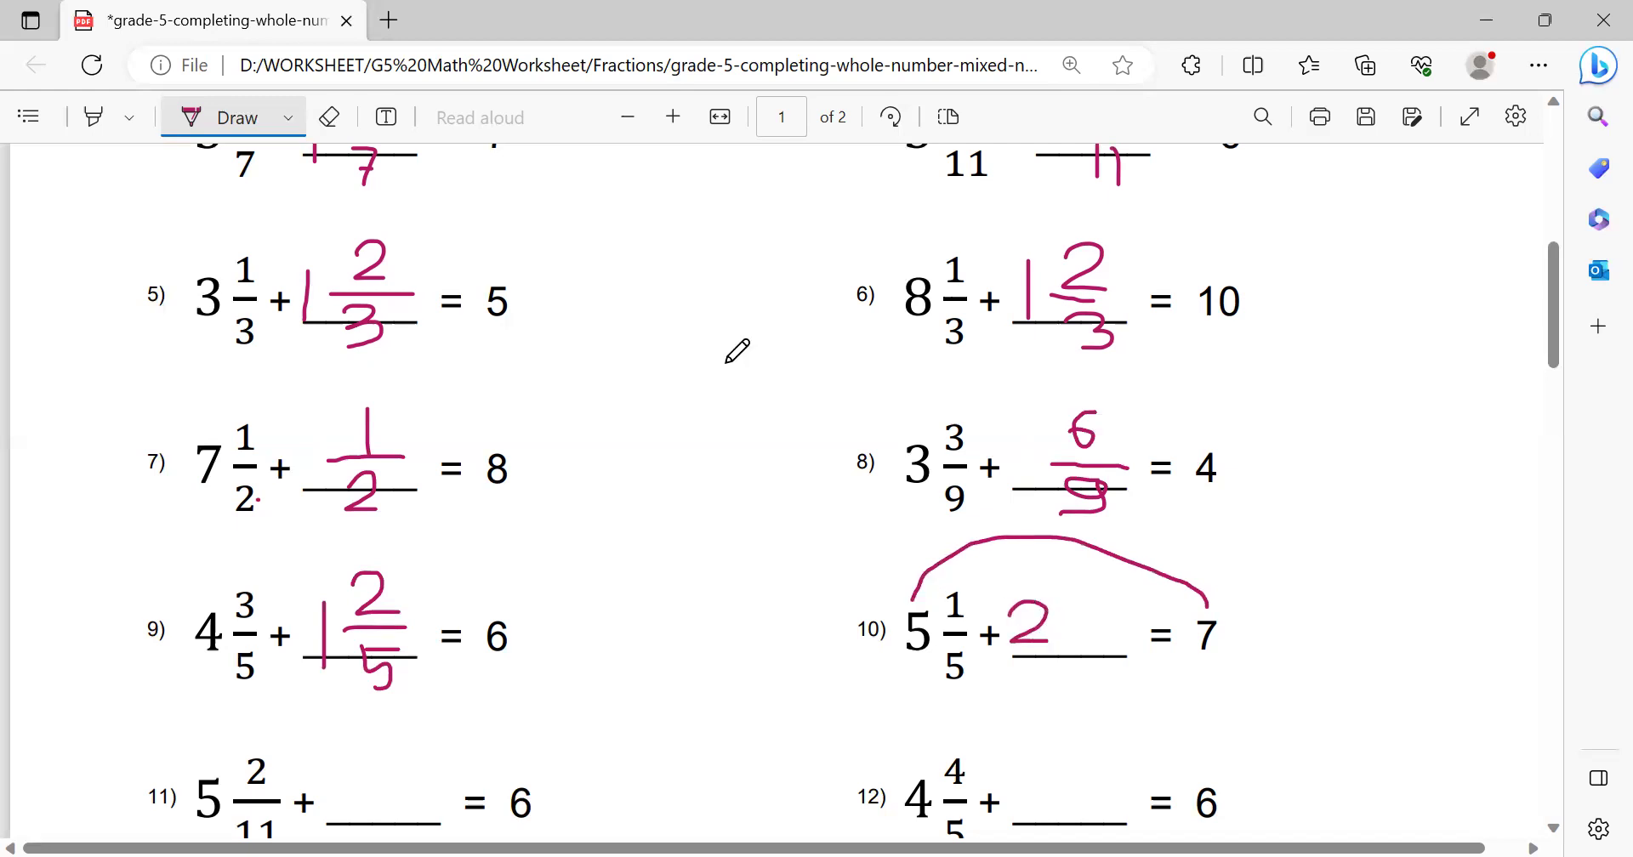
click(329, 116)
drag(1137, 532, 1128, 561)
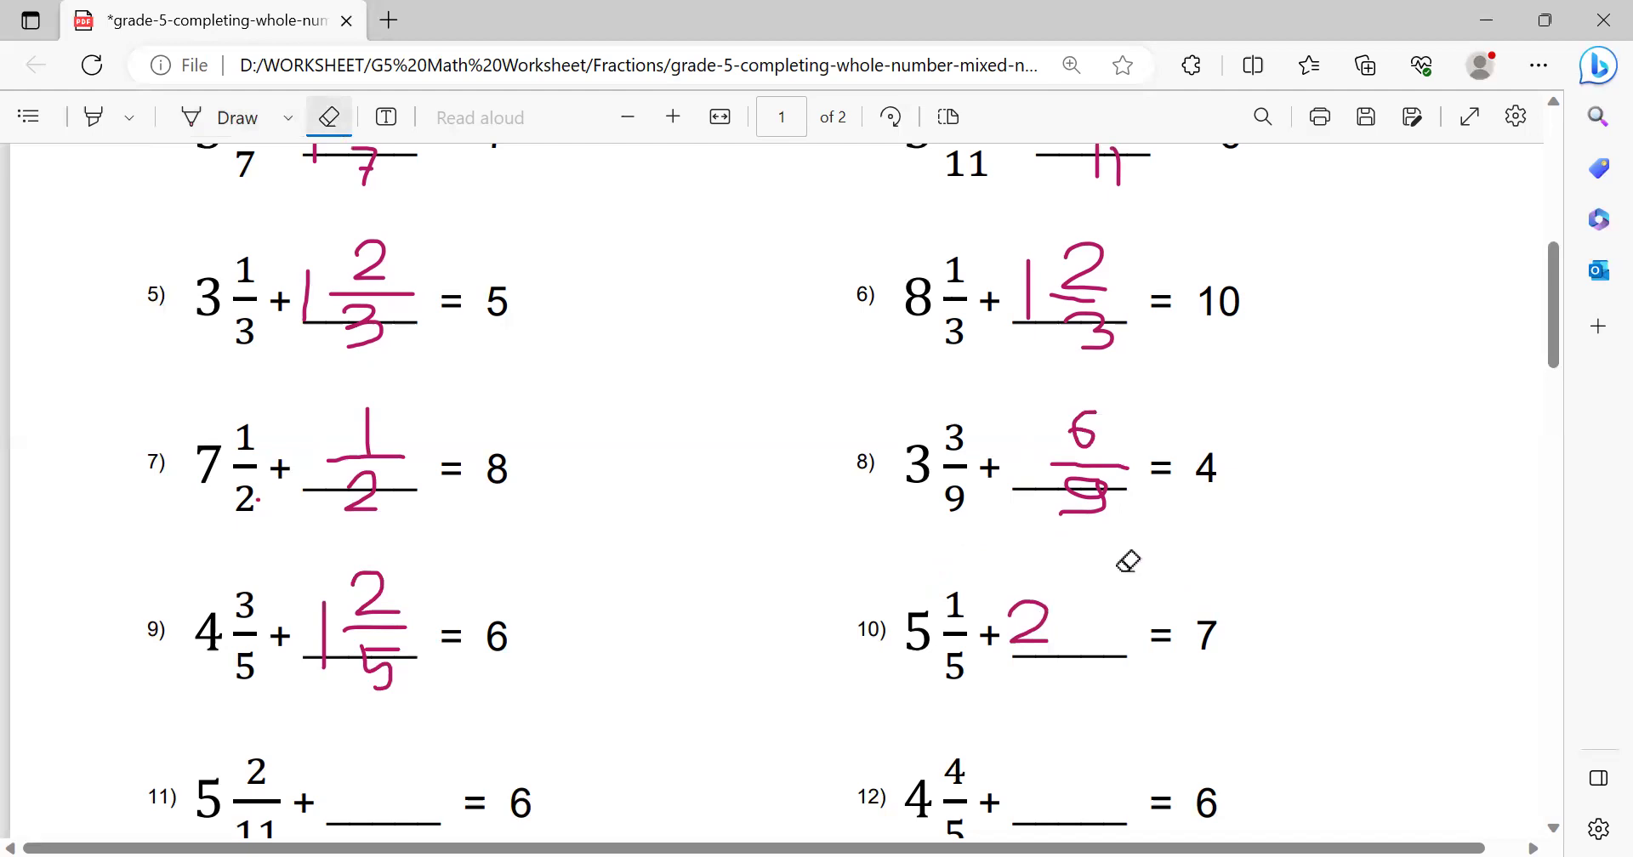
drag(1025, 578, 1029, 625)
Ink 1 4/5 in problem 10's blank and scroll down to problems 11–16
click(230, 118)
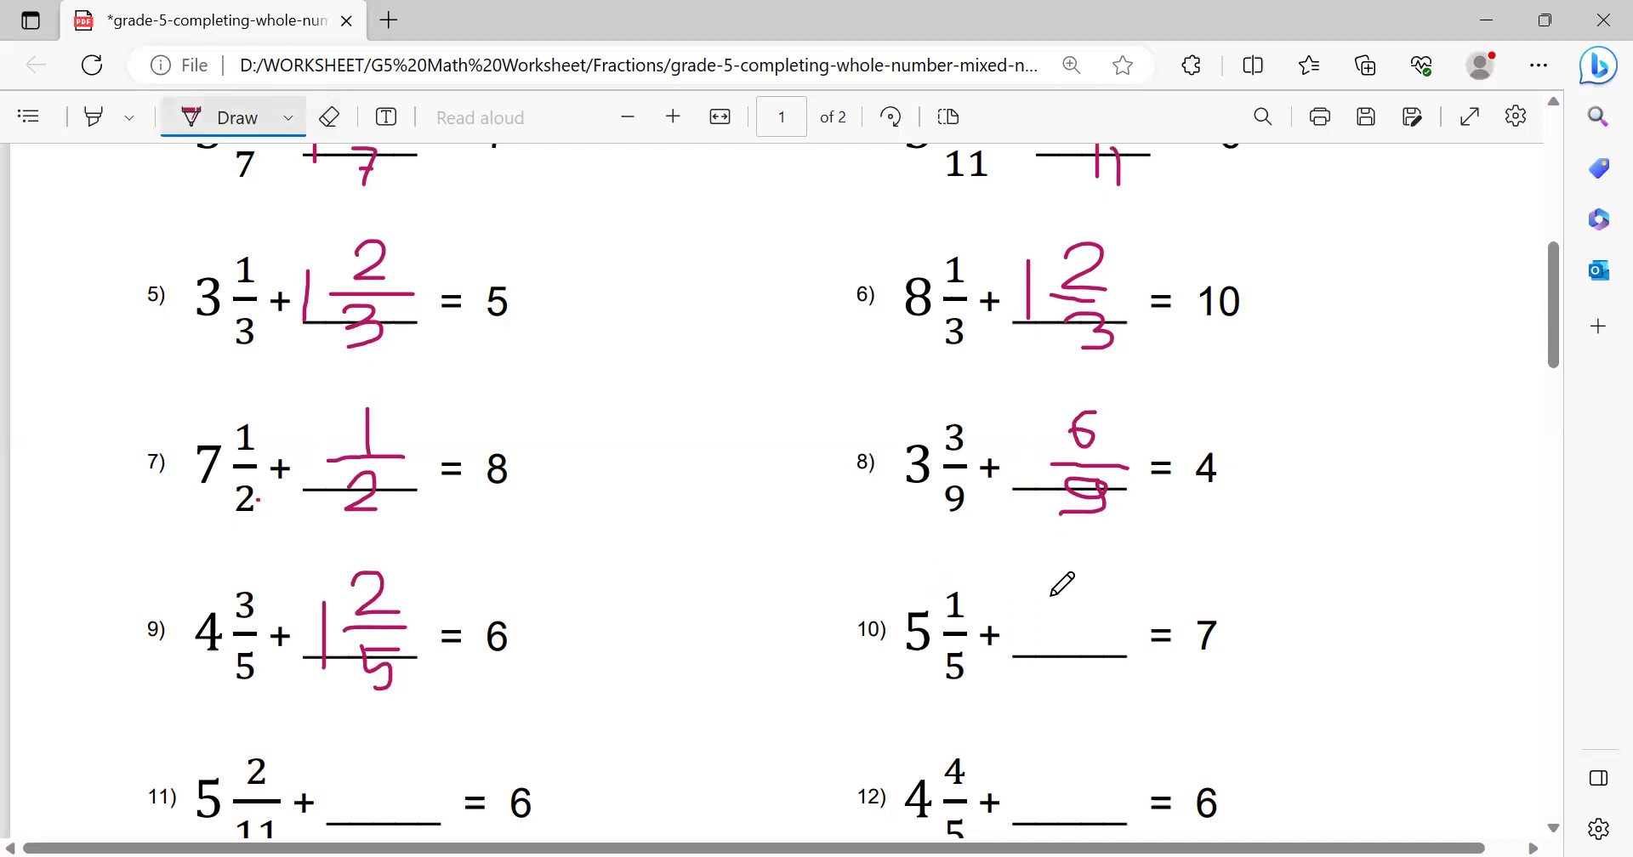
mouse_move(1026, 594)
mouse_down()
mouse_move(1025, 657)
mouse_move(1109, 629)
mouse_up()
mouse_move(1070, 563)
mouse_down()
mouse_move(1094, 596)
mouse_move(1074, 617)
mouse_move(1094, 657)
mouse_move(1075, 672)
mouse_move(1064, 651)
mouse_up()
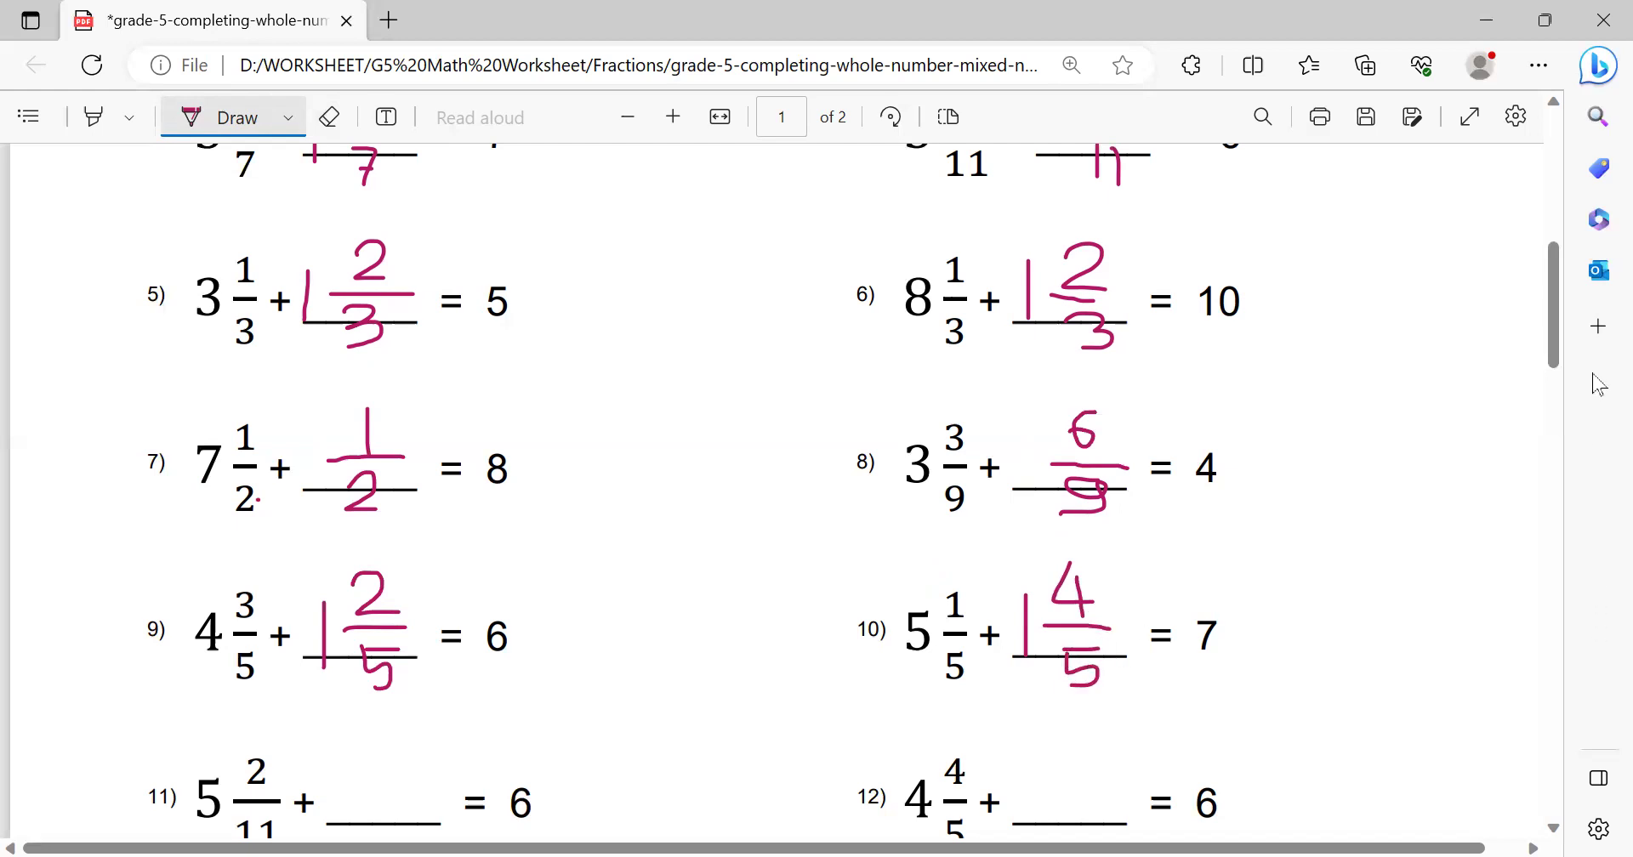
drag(1562, 266, 1553, 342)
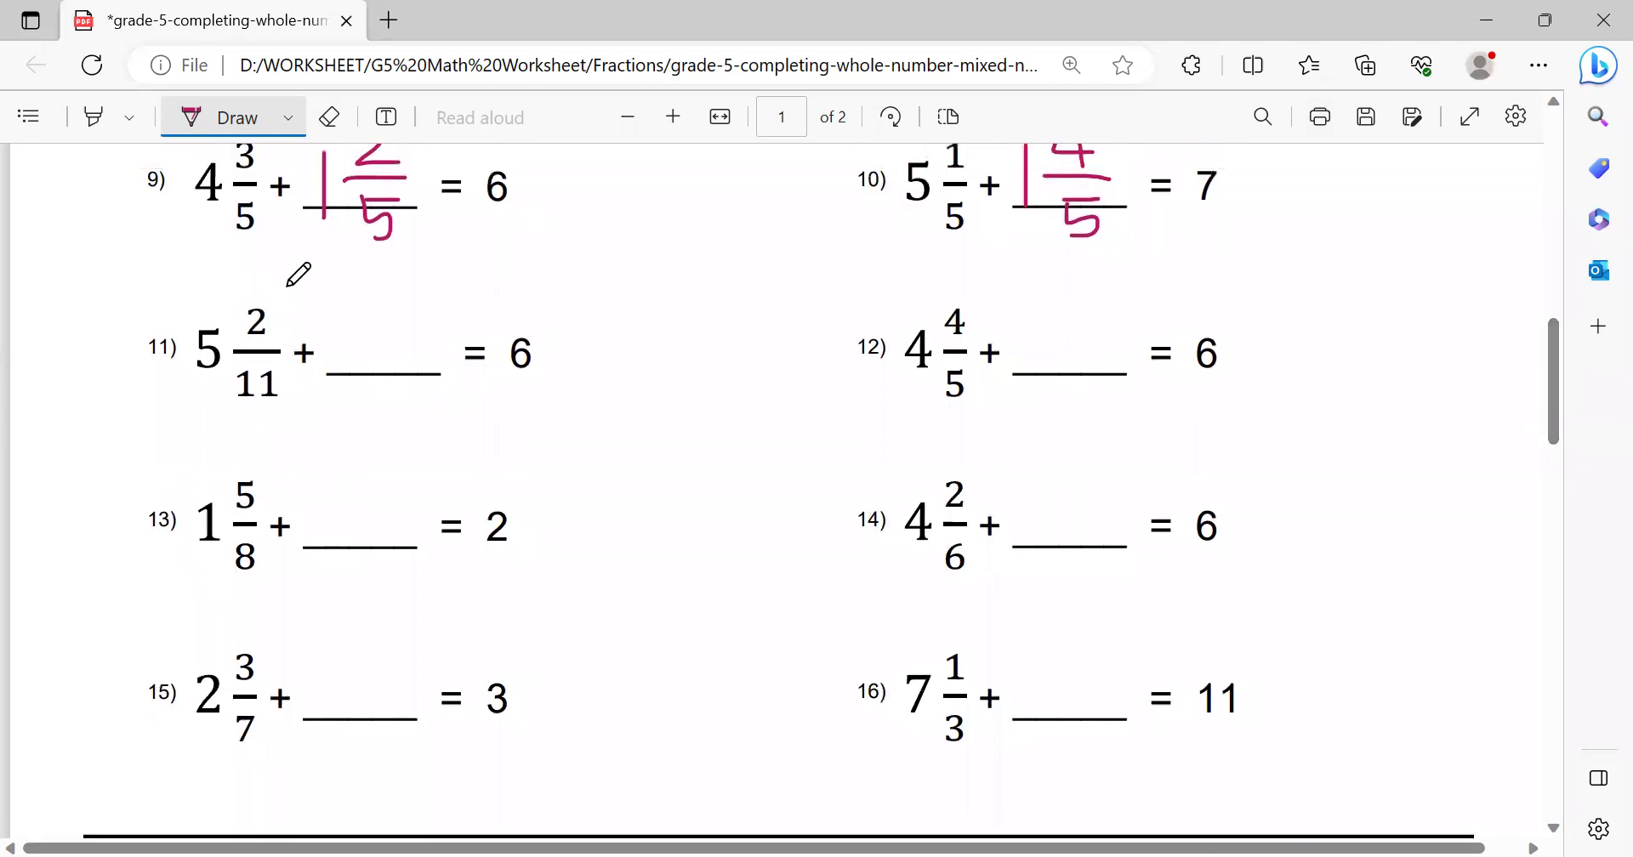
Erase the scratch arc and stroke, then ink a fraction bar and numerator 9 on problem 11's blank
mouse_move(526, 317)
mouse_down()
mouse_move(489, 273)
mouse_move(376, 252)
mouse_move(249, 267)
mouse_move(204, 317)
mouse_up()
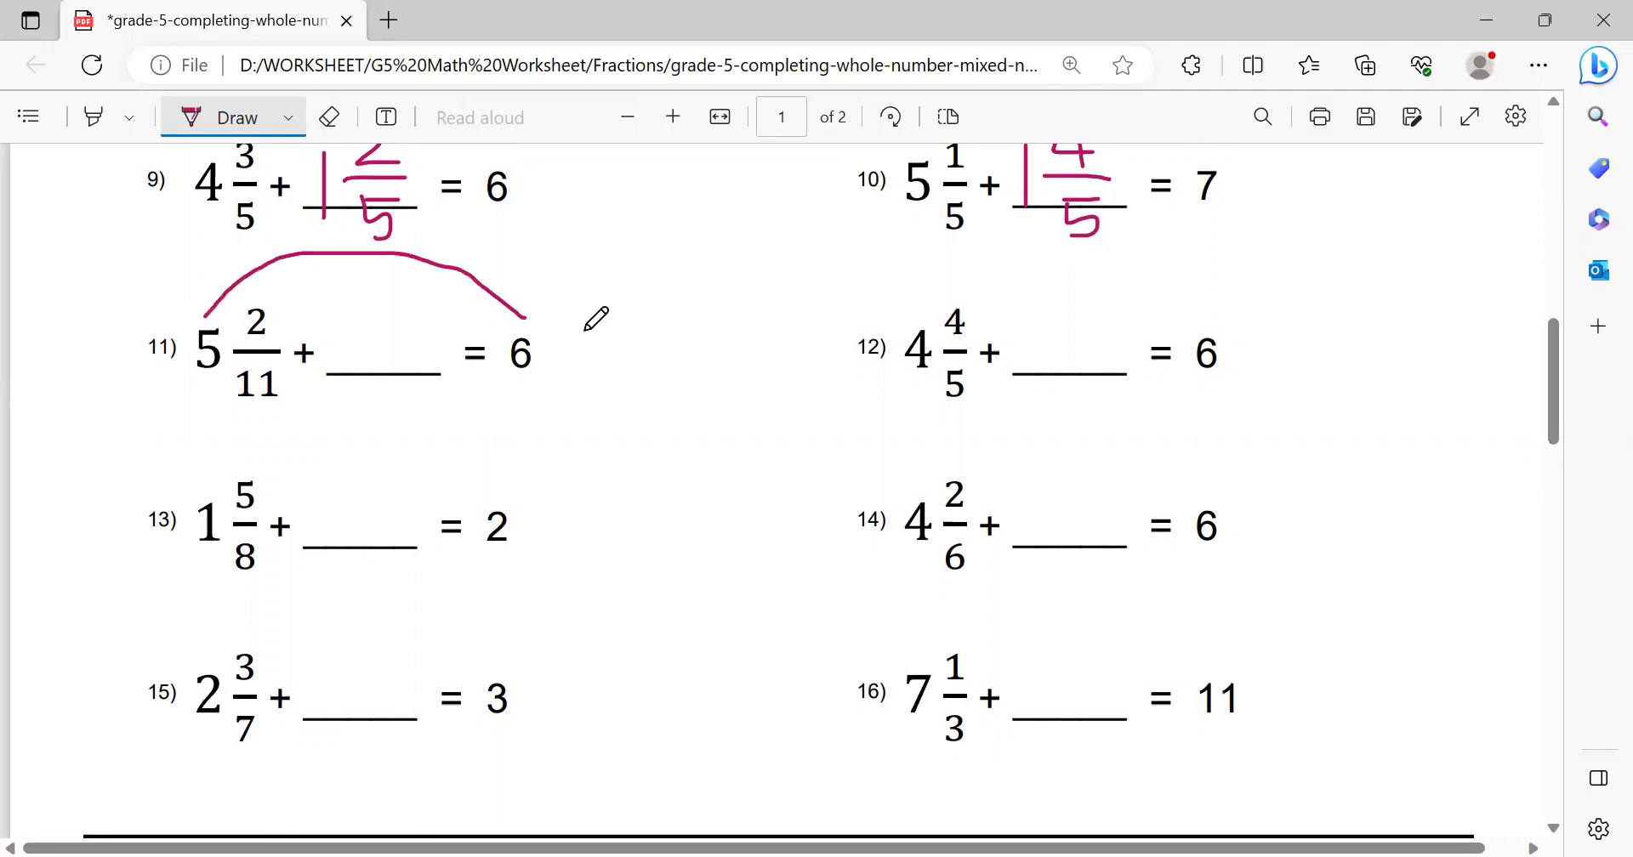
drag(340, 323, 337, 376)
click(330, 117)
drag(448, 248, 477, 288)
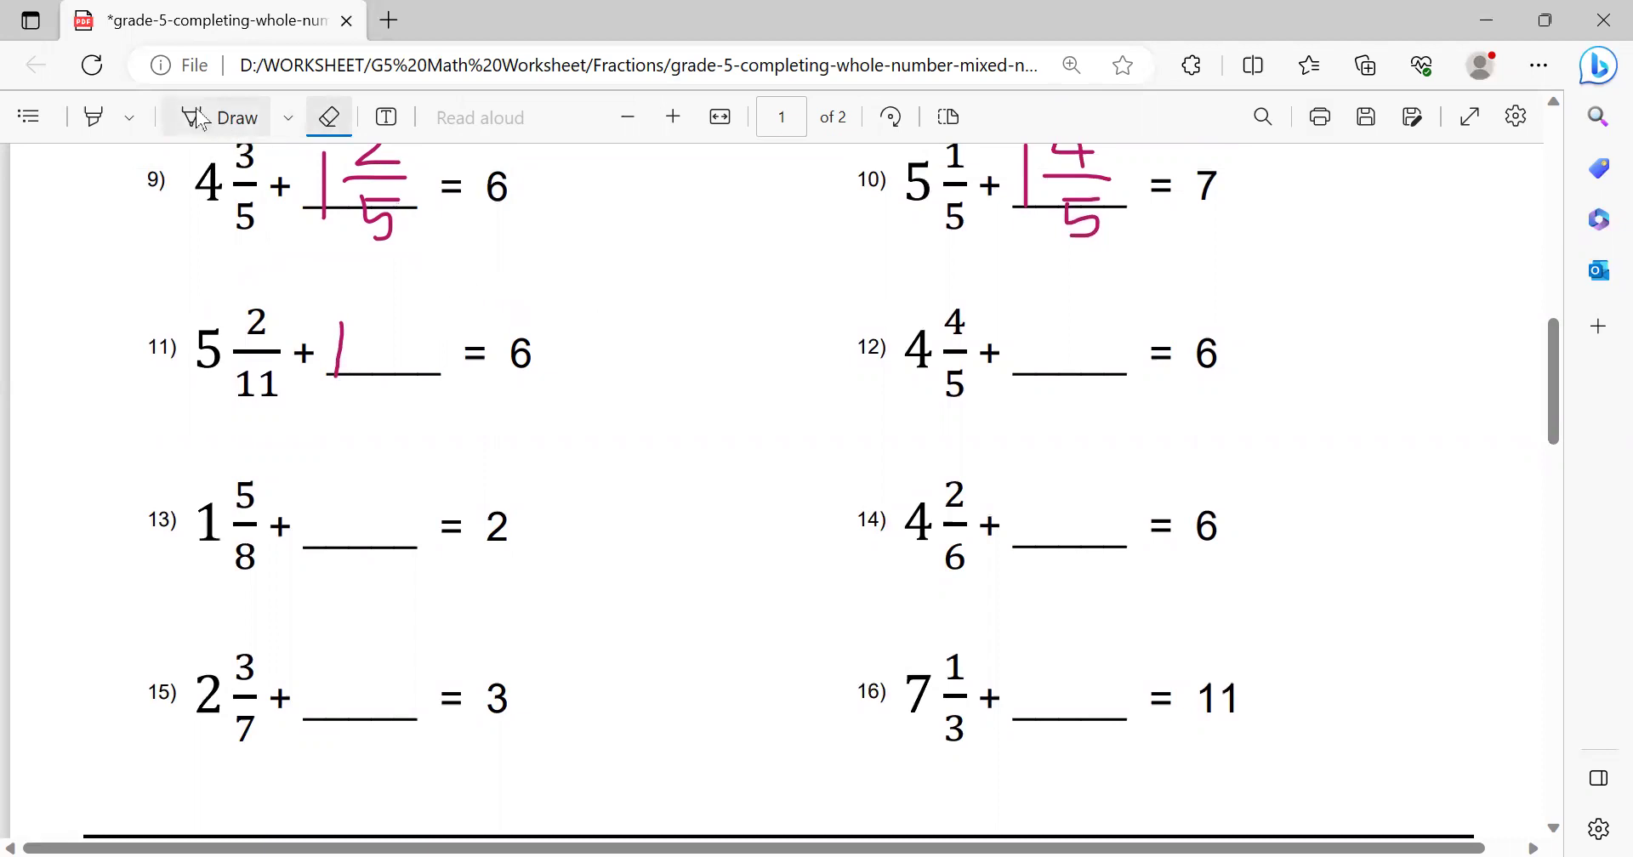
drag(336, 302, 360, 347)
drag(357, 345, 431, 344)
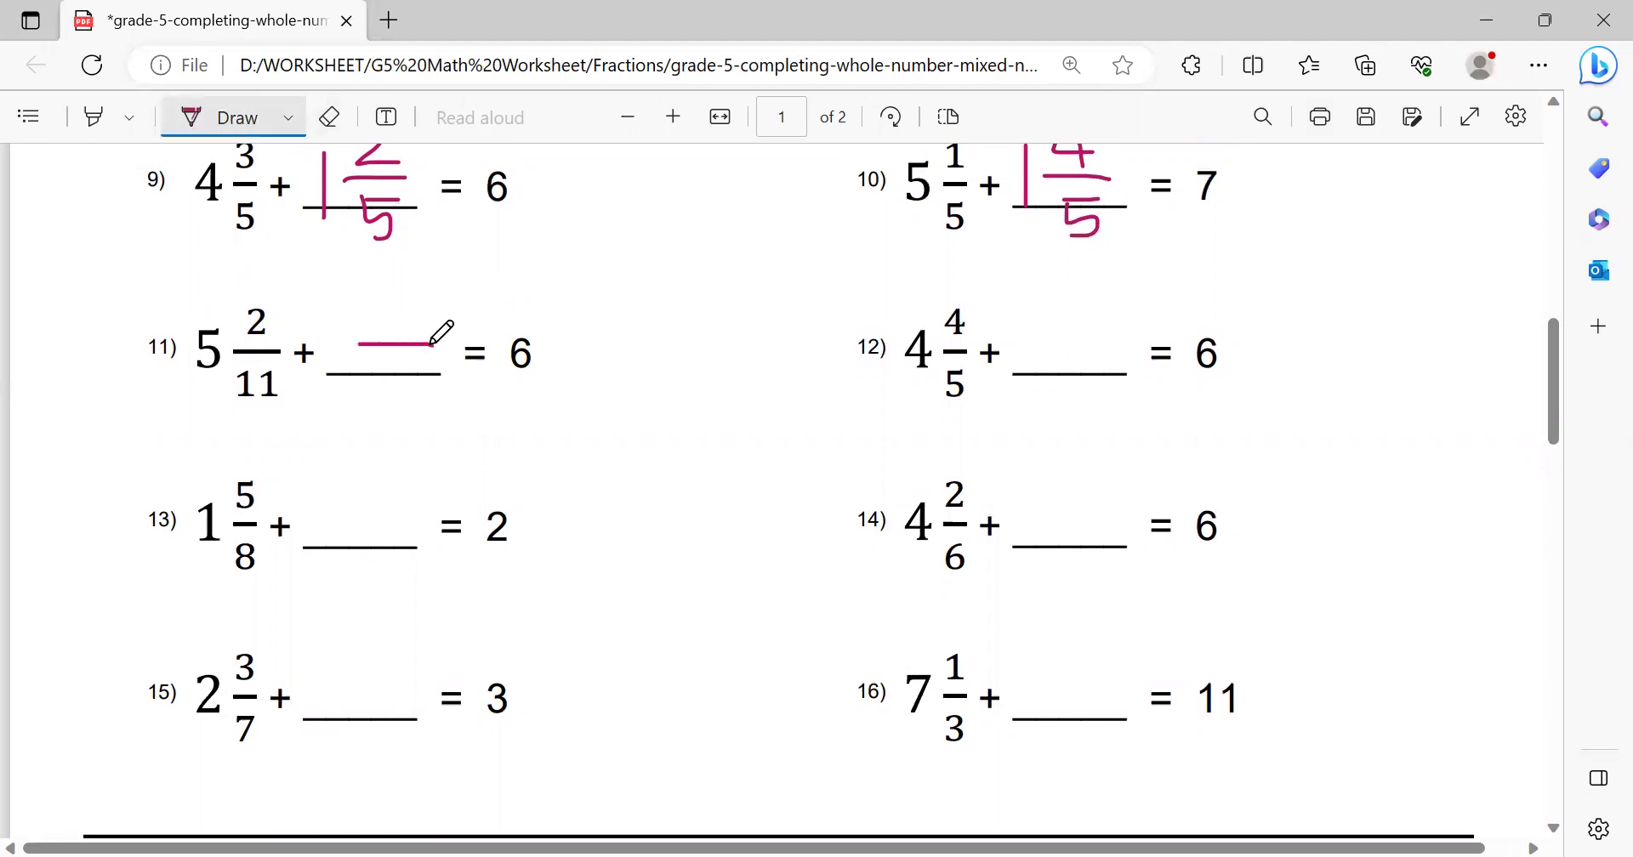
mouse_move(403, 289)
mouse_down()
mouse_move(375, 298)
mouse_move(407, 291)
mouse_move(385, 383)
mouse_move(407, 395)
mouse_up()
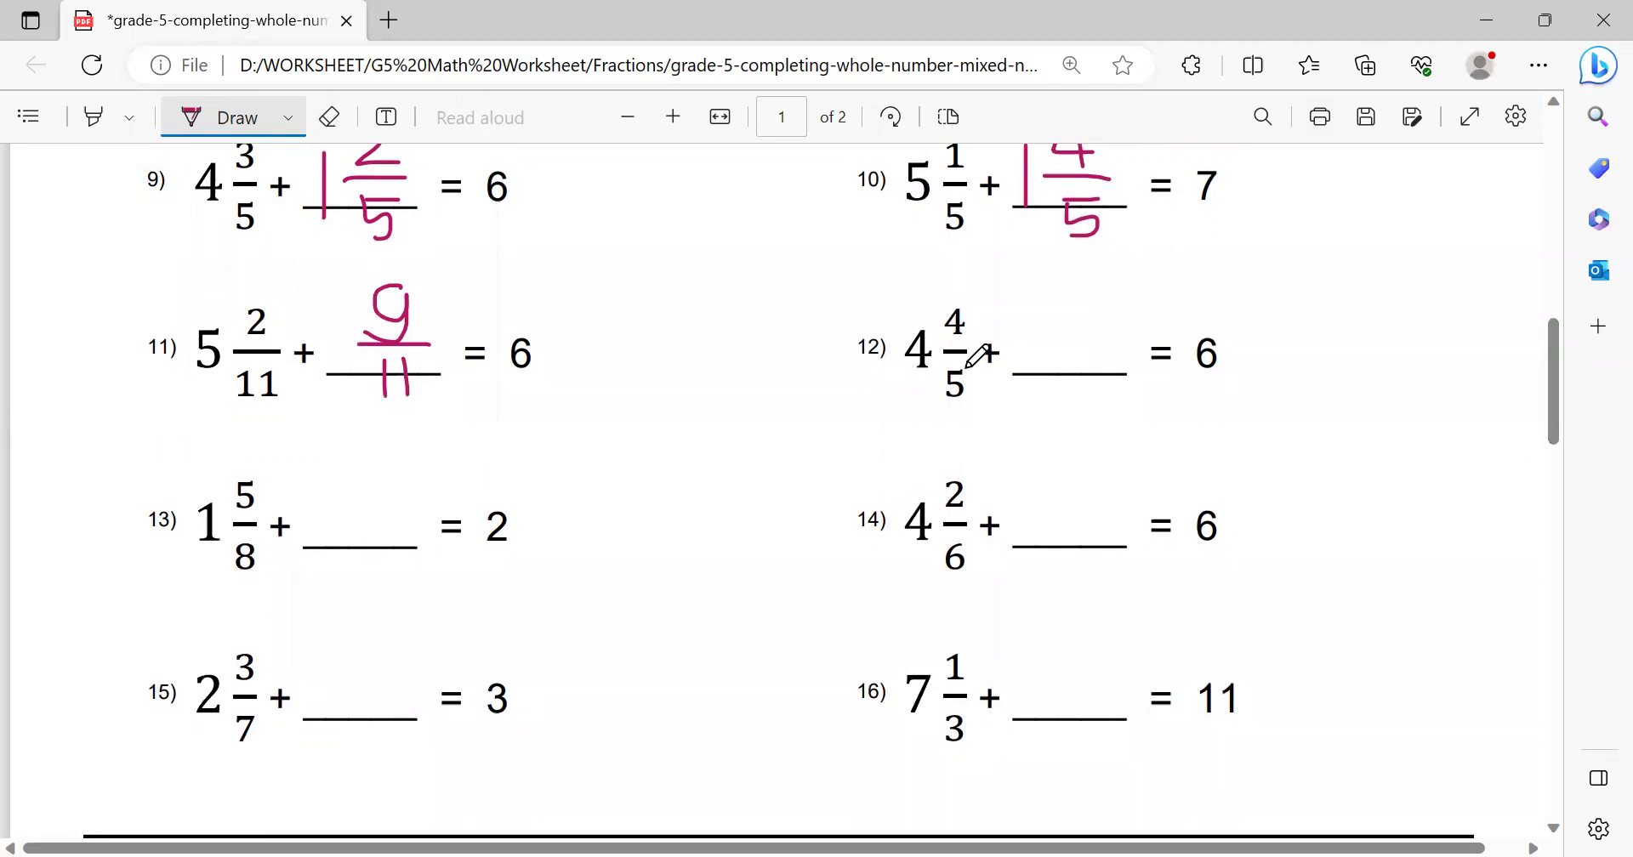
Erase the working arc and scratch 2, then ink the whole 1 and fraction bar for problem 12
mouse_move(1209, 318)
mouse_down()
mouse_move(1065, 258)
mouse_move(922, 281)
mouse_move(904, 313)
mouse_up()
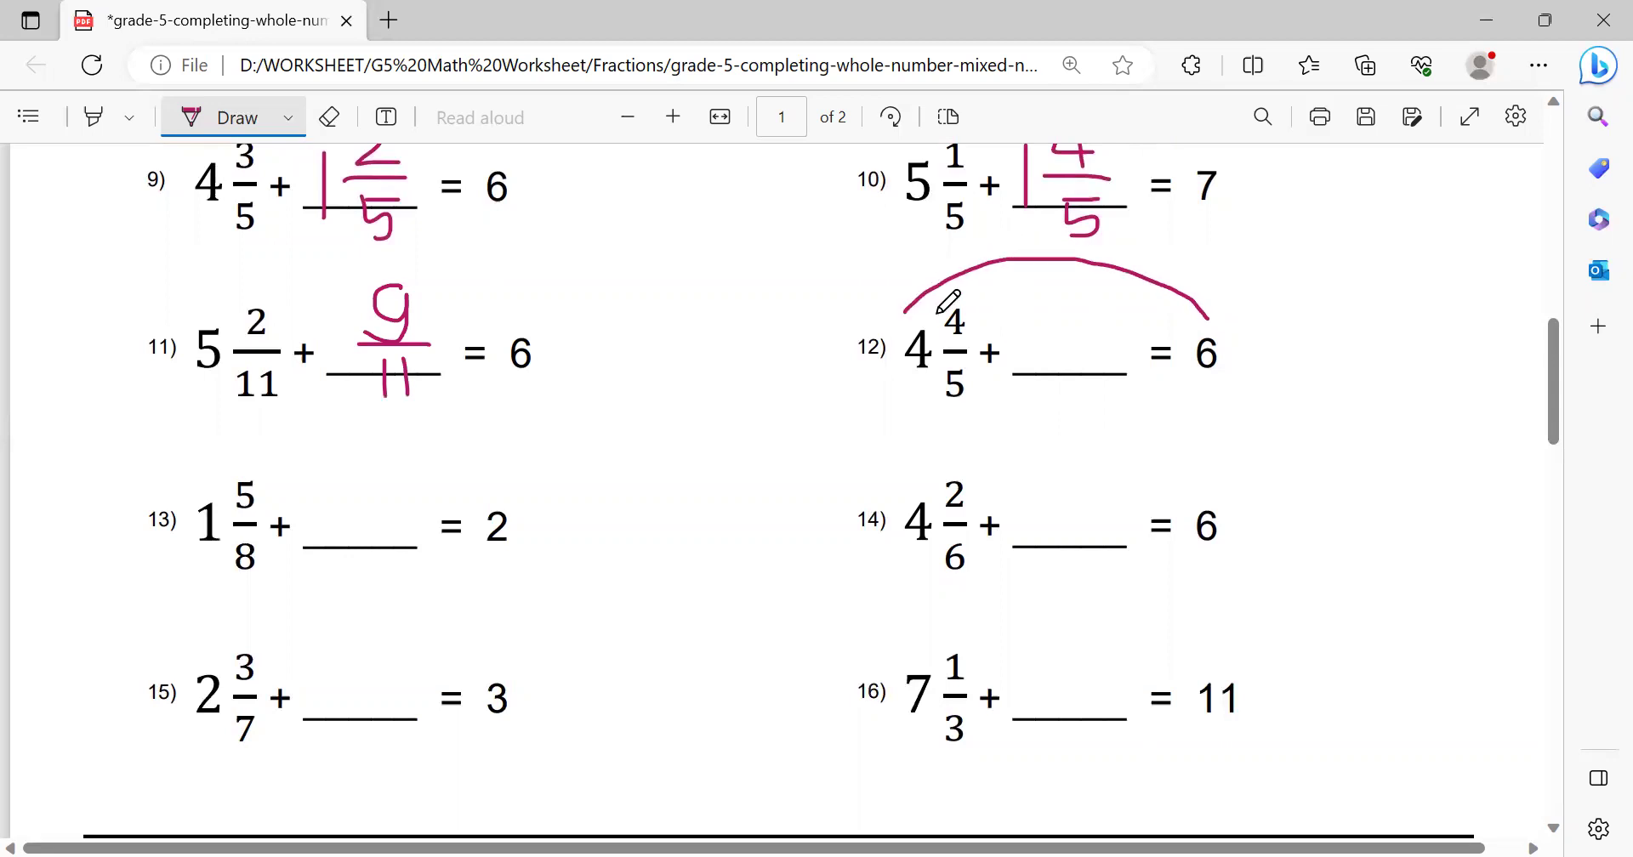
mouse_move(1015, 338)
mouse_down()
mouse_move(1023, 317)
mouse_move(1012, 359)
mouse_move(1039, 361)
mouse_up()
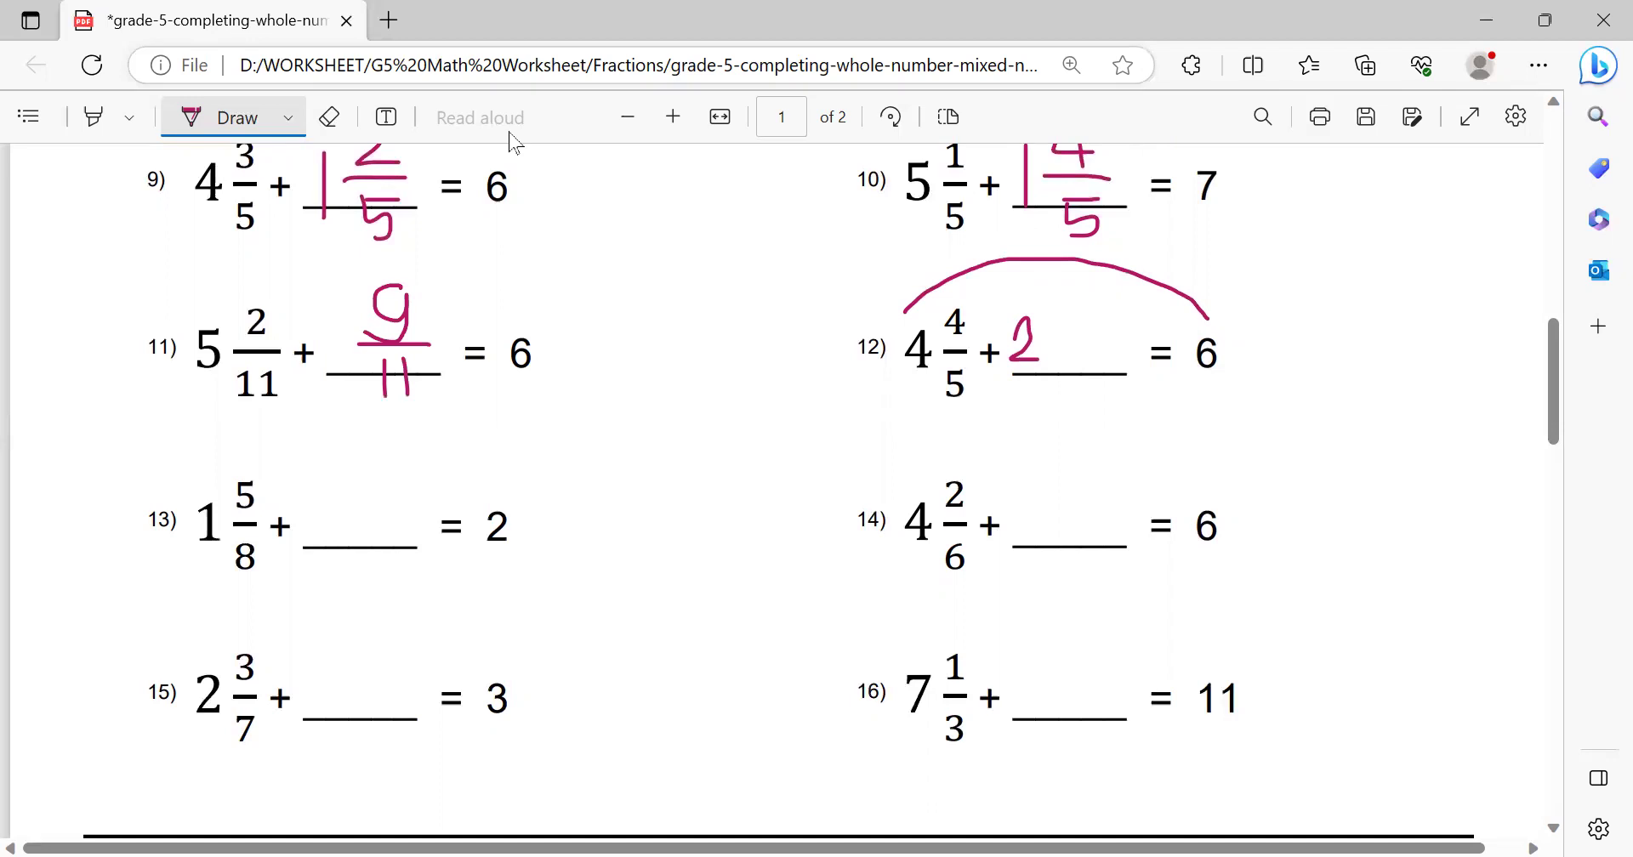
click(329, 116)
click(1034, 261)
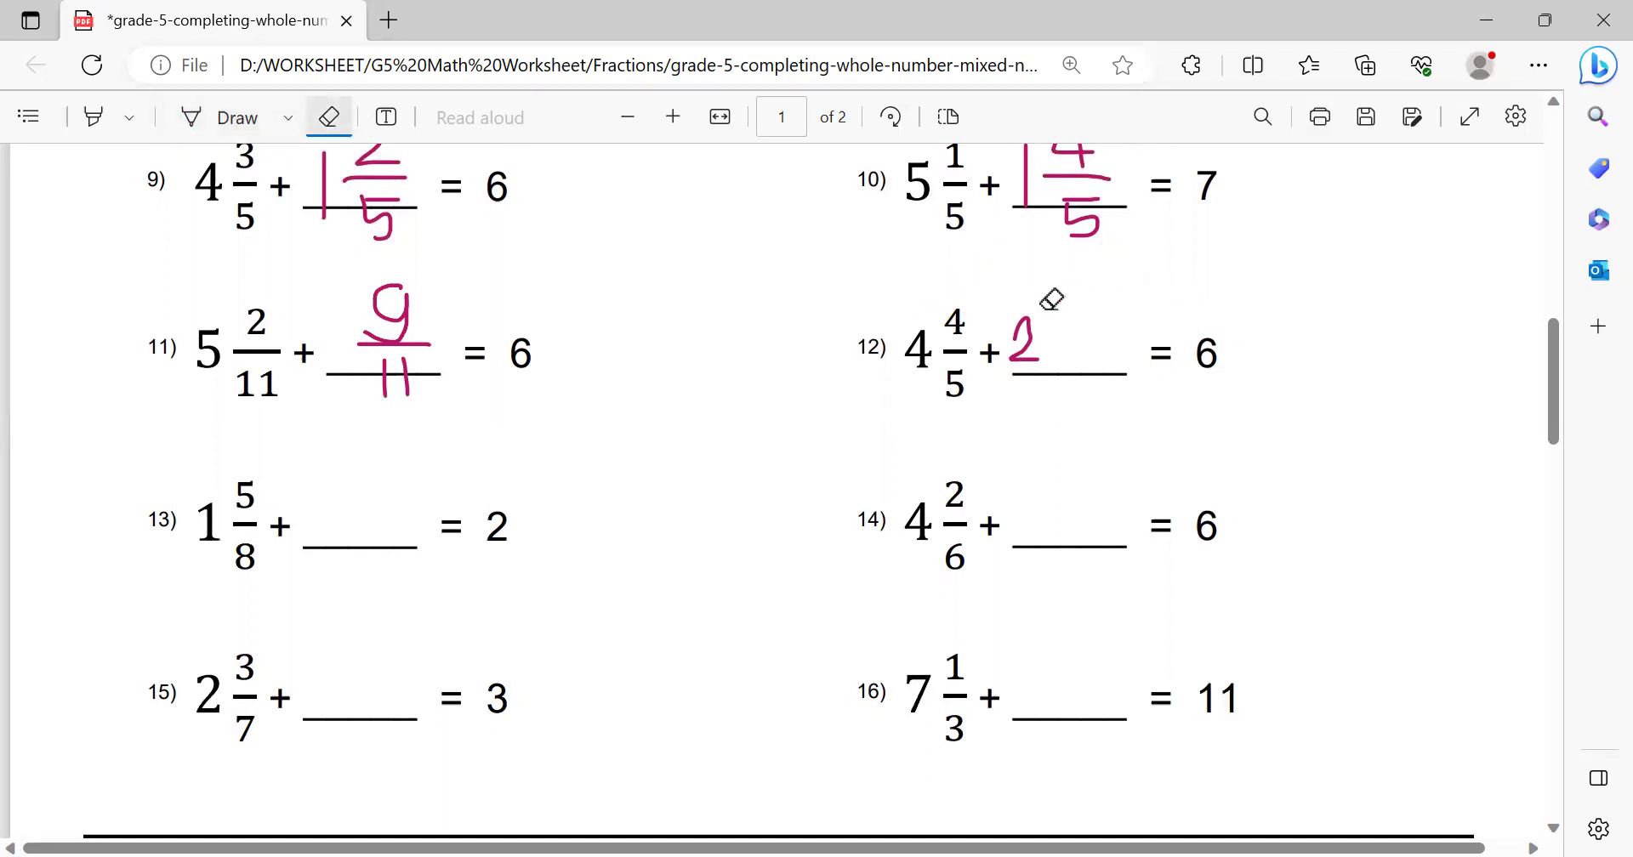
click(1025, 328)
click(201, 116)
mouse_move(1024, 315)
mouse_down()
mouse_move(1024, 372)
mouse_move(1104, 342)
mouse_move(1078, 338)
mouse_move(1090, 380)
mouse_move(1075, 398)
mouse_move(1097, 360)
mouse_up()
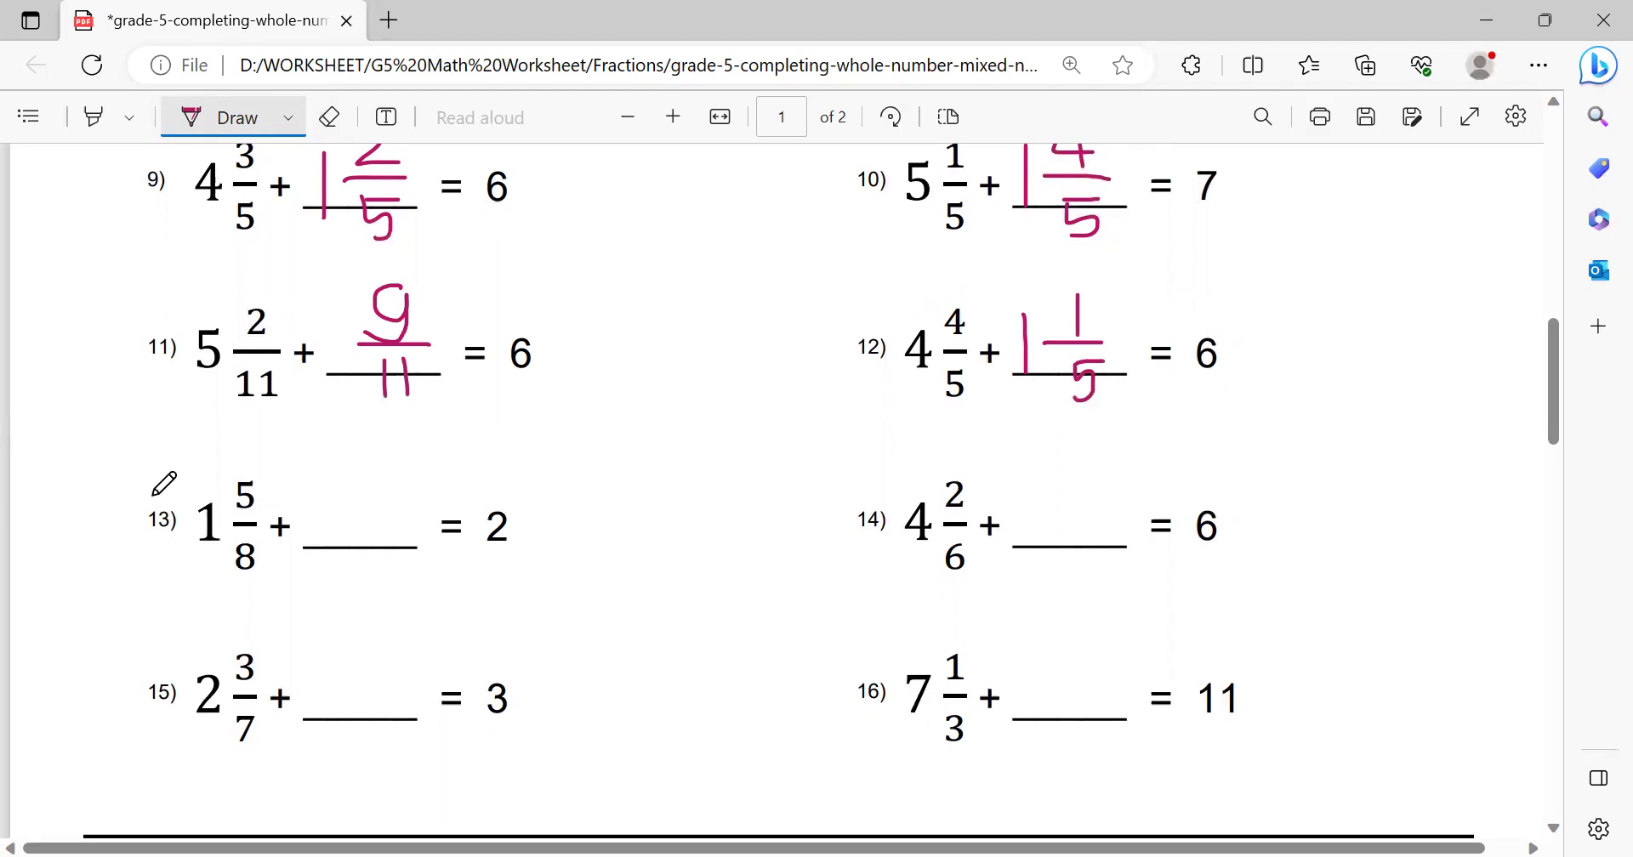
Sketch a working arc and scratch 1 over problem 13, then erase both
mouse_move(489, 491)
mouse_down()
mouse_move(393, 451)
mouse_move(232, 444)
mouse_up()
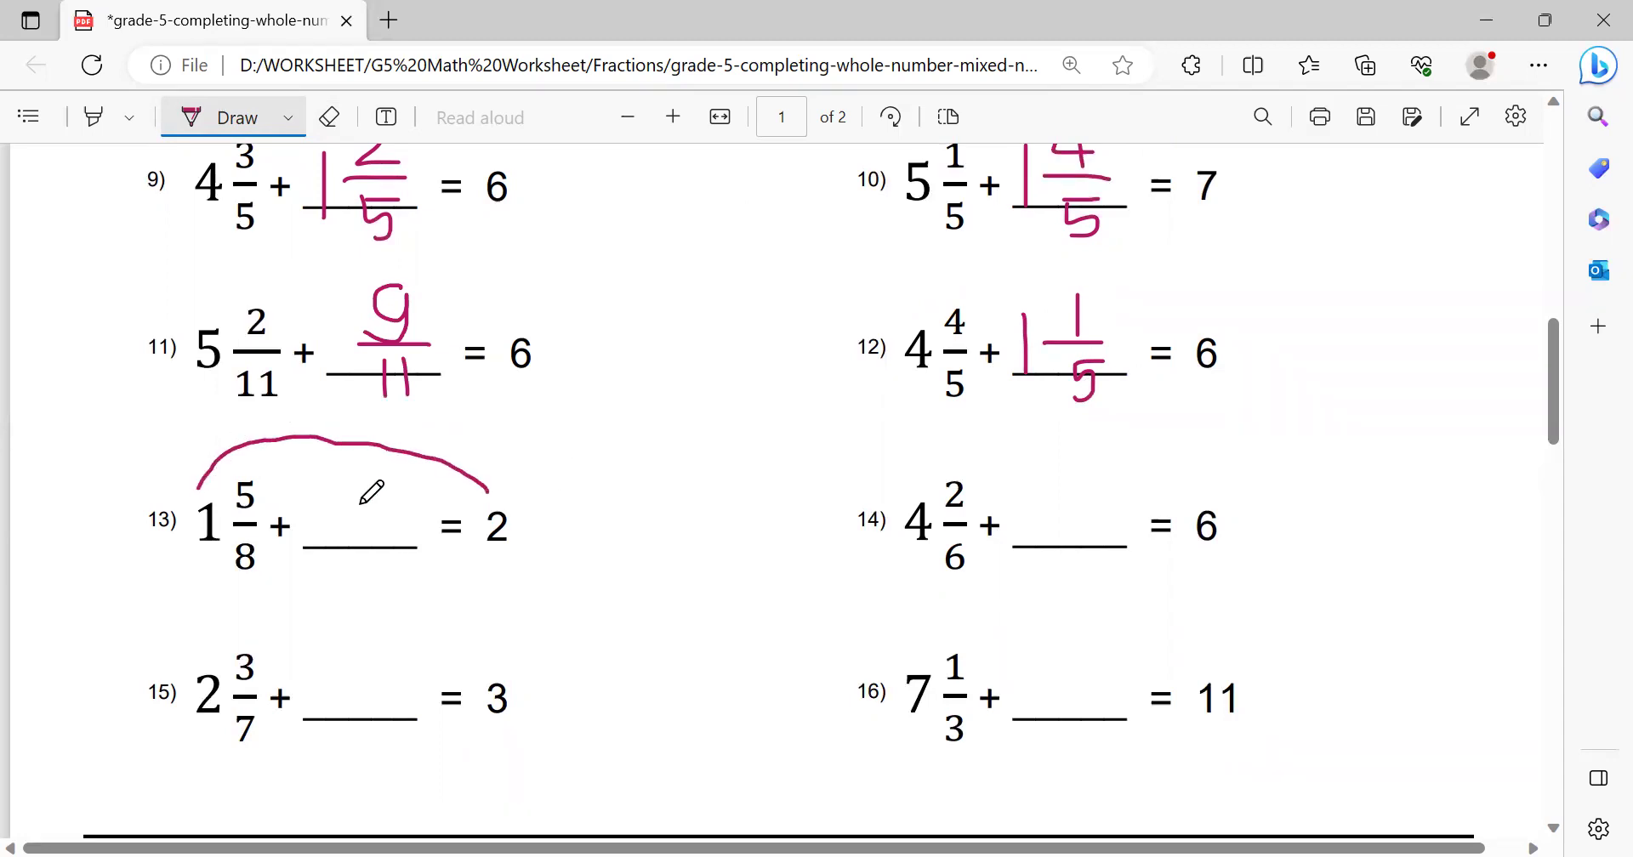
drag(317, 493, 315, 542)
click(331, 117)
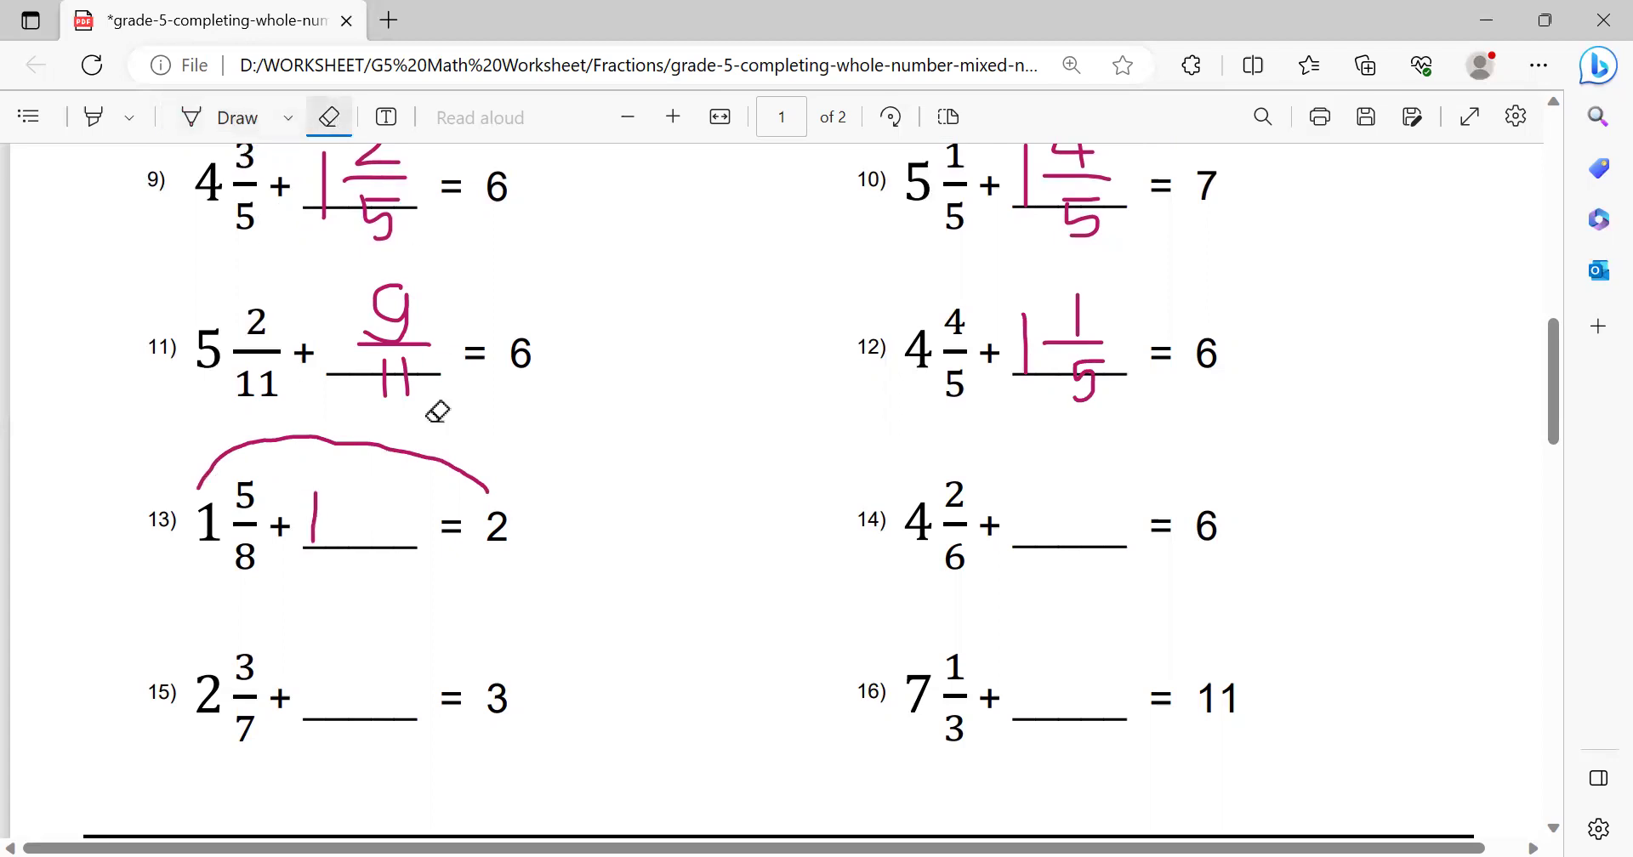
drag(437, 449, 422, 470)
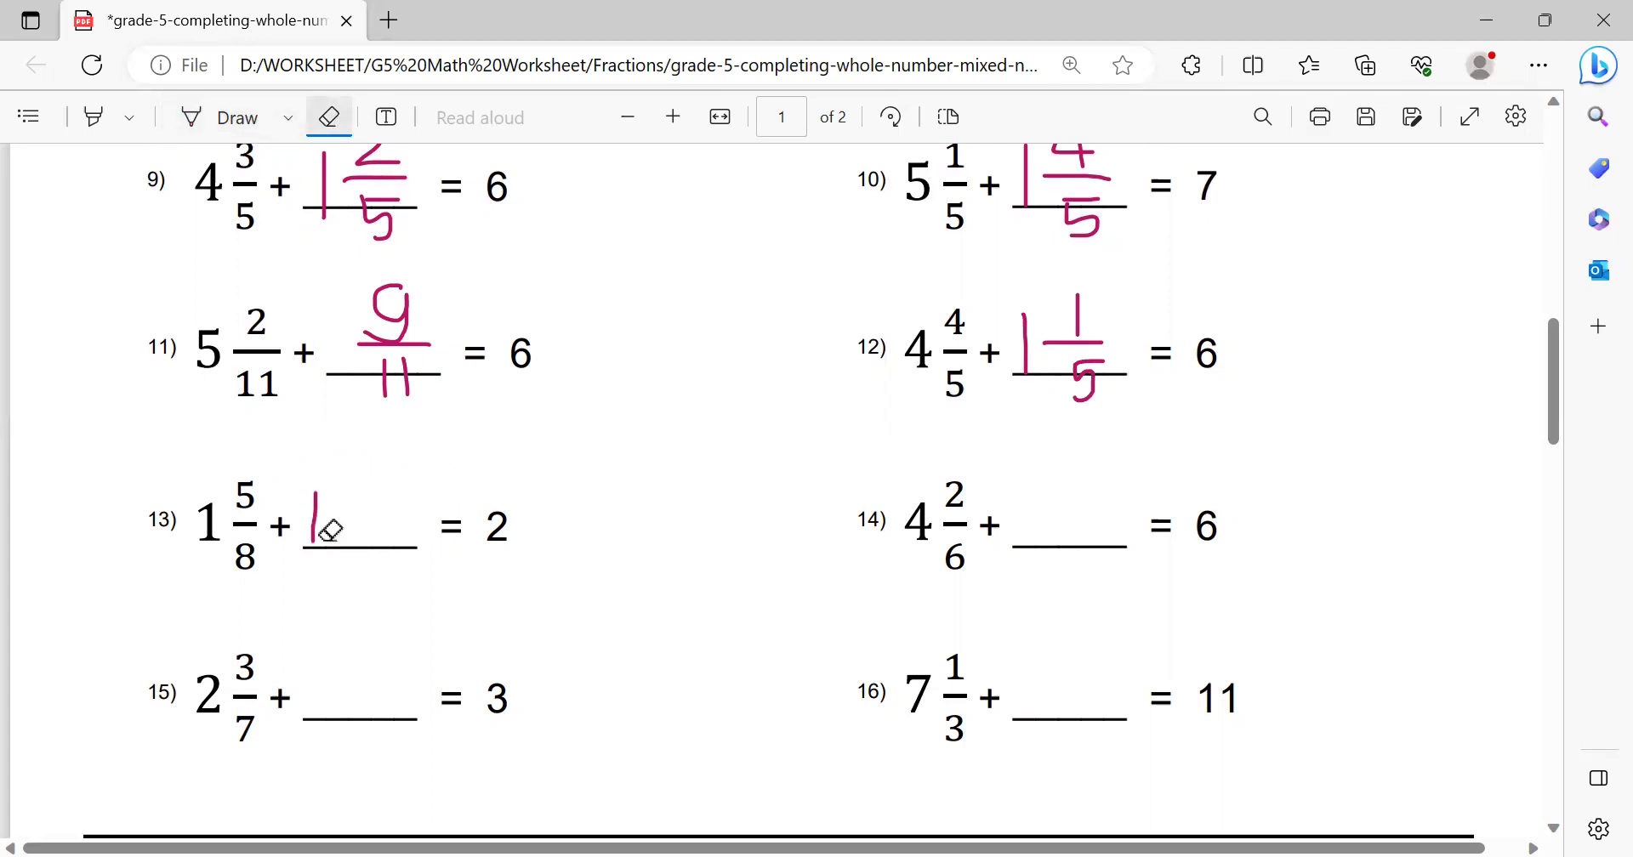
drag(306, 474, 342, 522)
Write 3/8 in magenta ink on problem 13's answer line
click(228, 118)
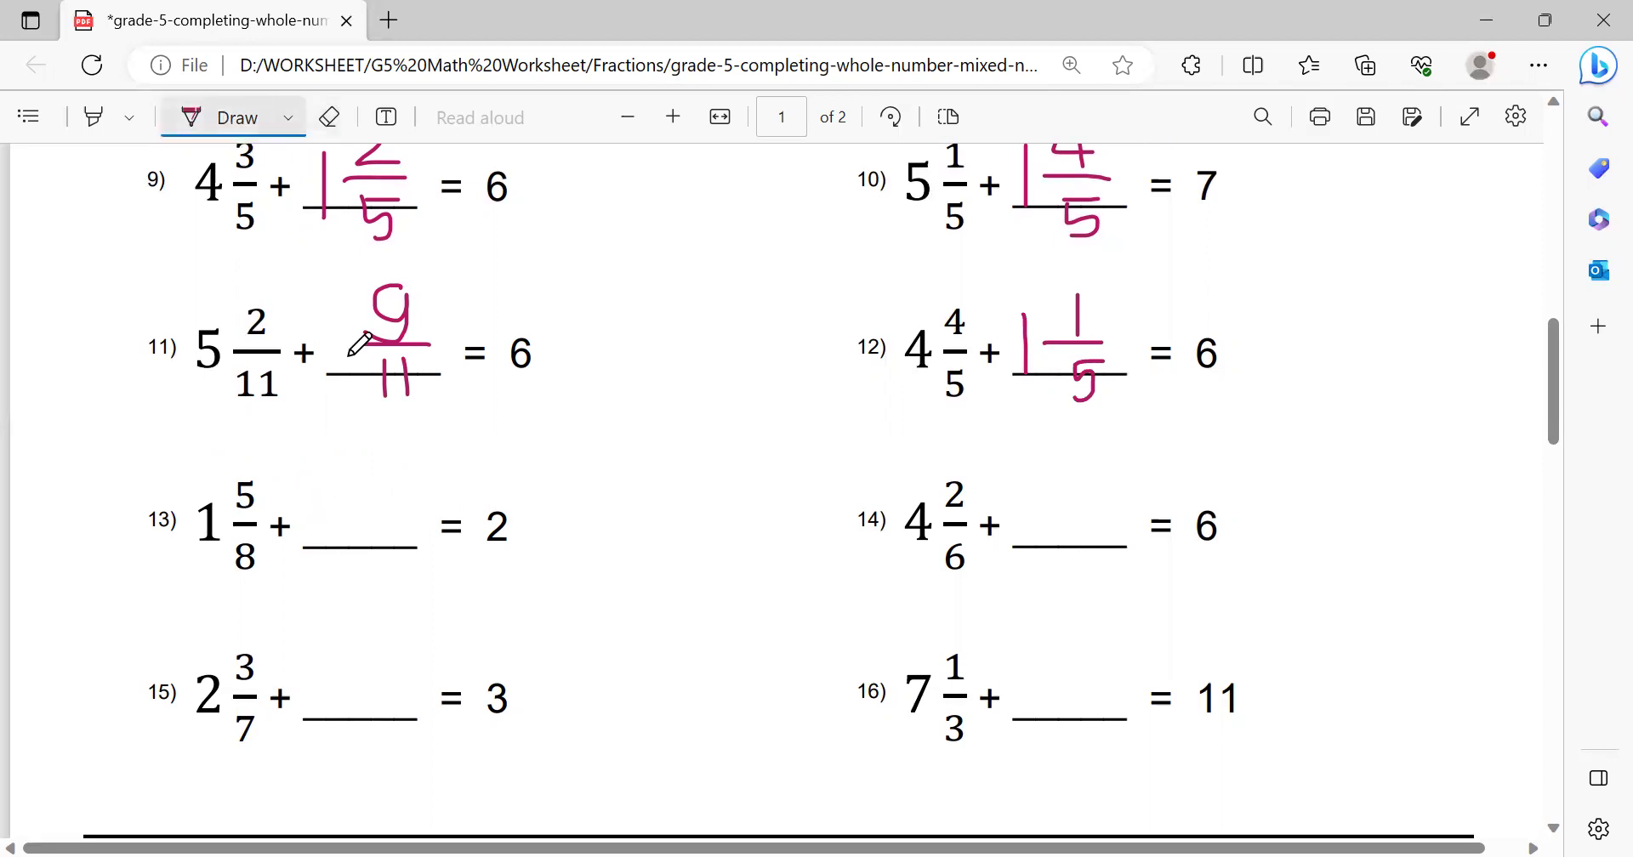
drag(324, 516, 413, 523)
mouse_move(343, 467)
mouse_down()
mouse_move(371, 493)
mouse_move(340, 503)
mouse_up()
mouse_move(366, 558)
mouse_down()
mouse_move(364, 571)
mouse_move(361, 536)
mouse_move(381, 545)
mouse_move(379, 527)
mouse_up()
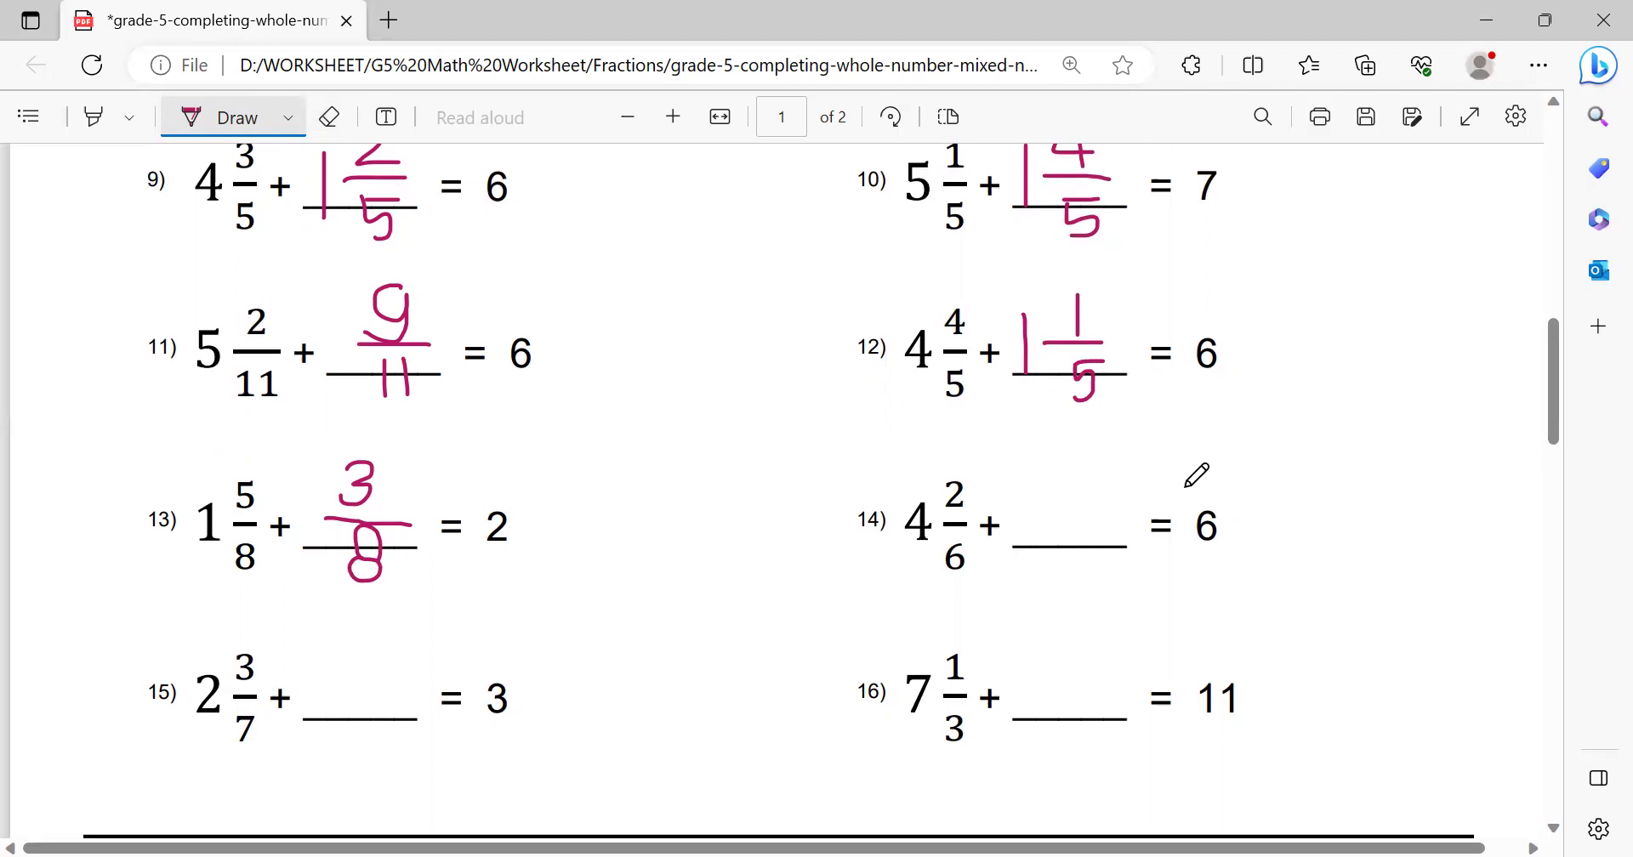
Sketch a working arc and scratch 2 on problem 14, then erase both
mouse_move(1208, 493)
mouse_down()
mouse_move(1106, 437)
mouse_move(978, 427)
mouse_move(906, 497)
mouse_up()
mouse_move(1010, 502)
mouse_down()
mouse_move(1029, 496)
mouse_move(1014, 524)
mouse_move(1037, 526)
mouse_up()
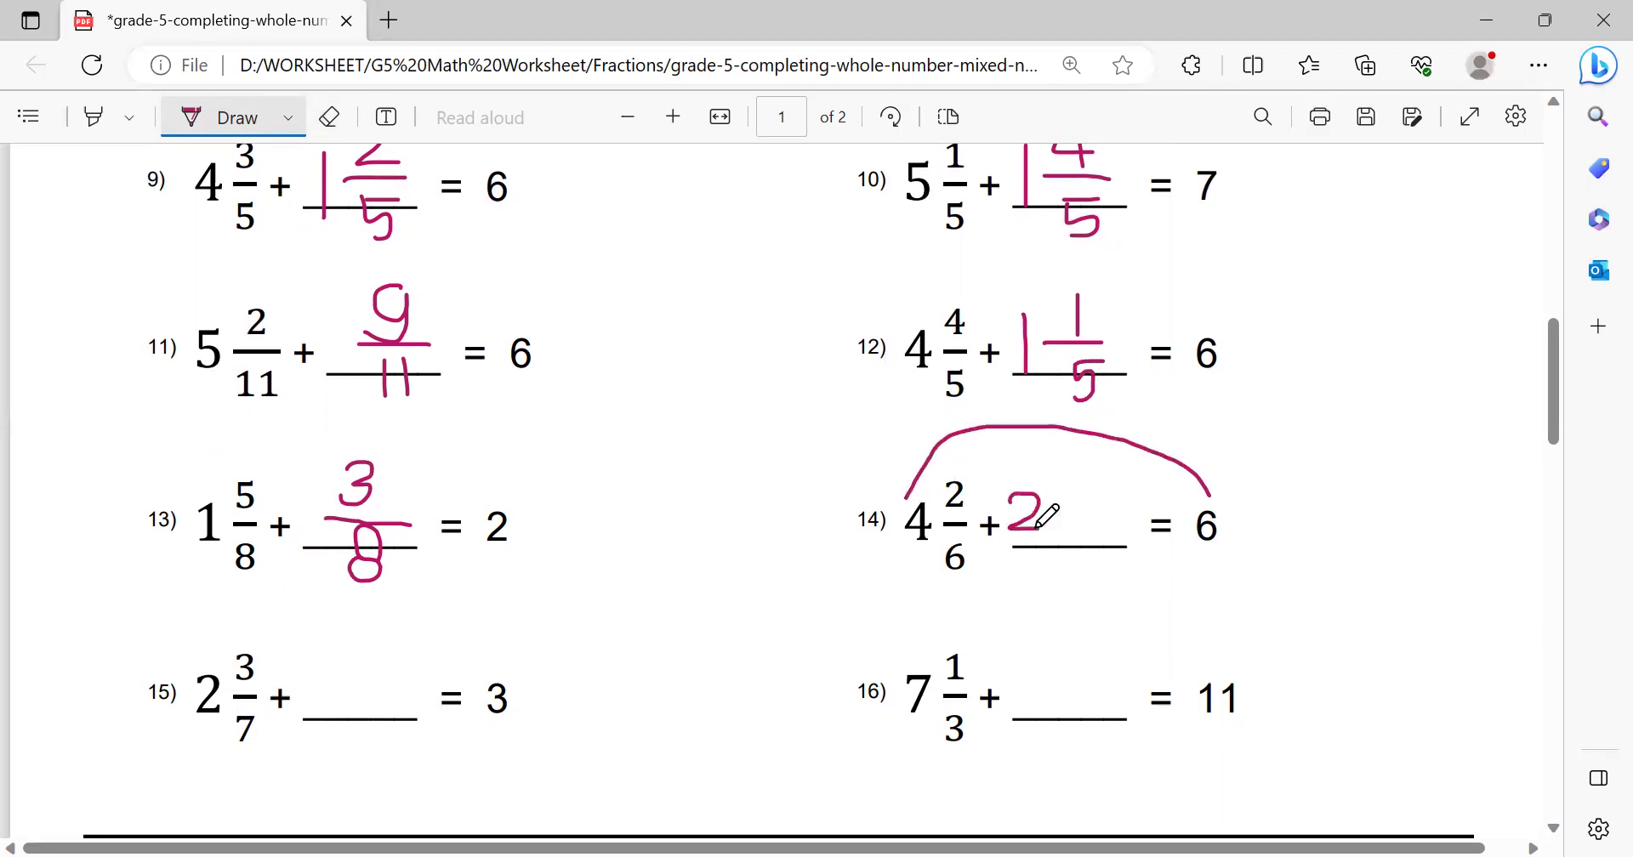
click(330, 117)
click(1150, 435)
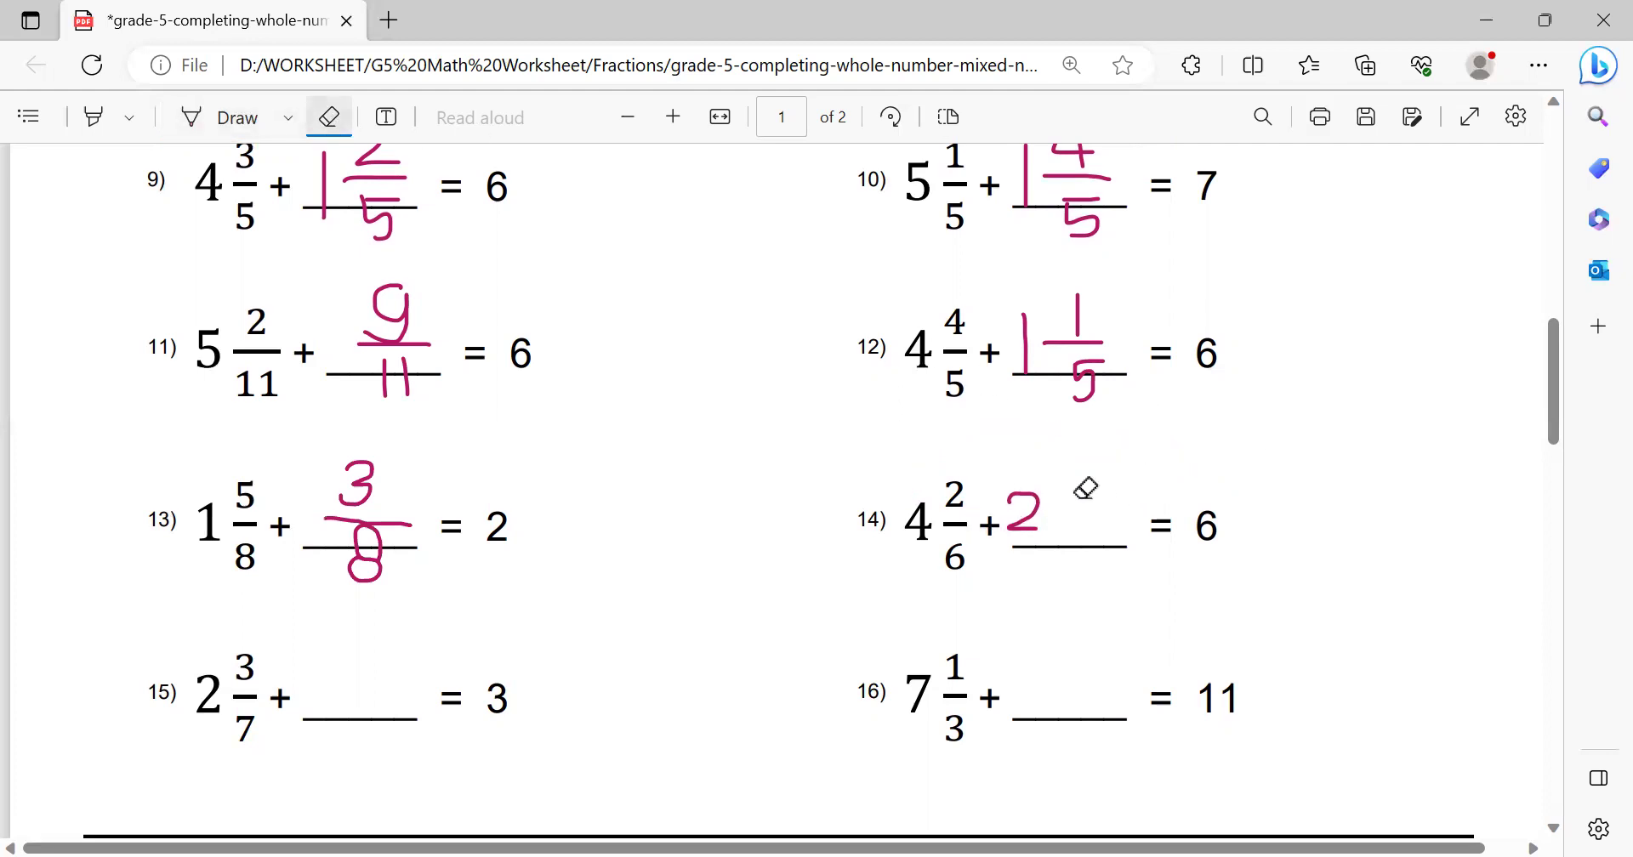
click(1037, 527)
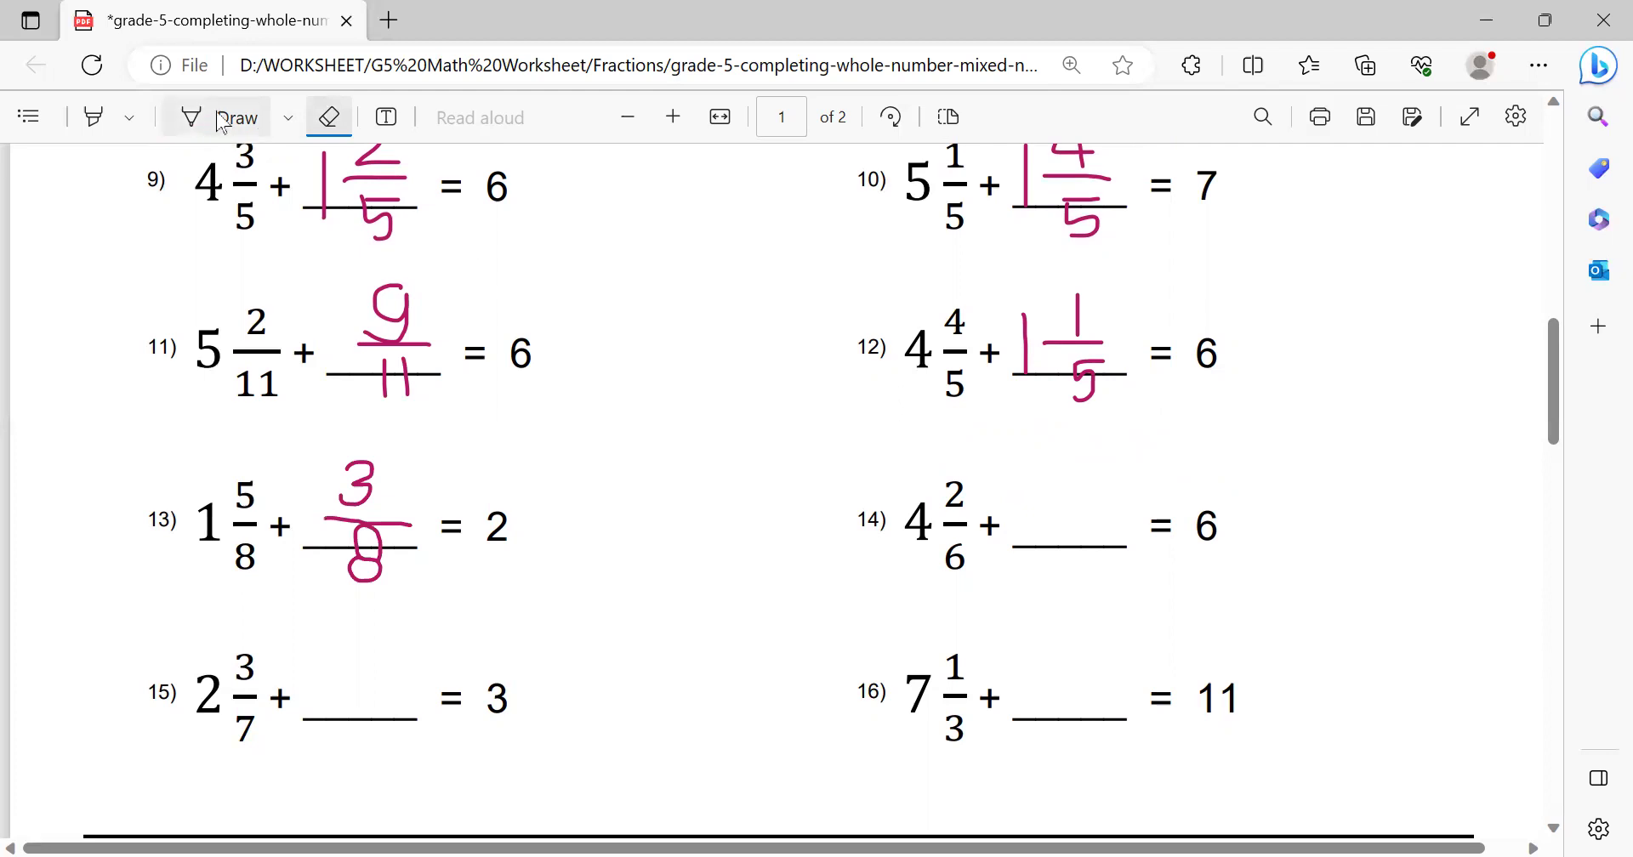
Write 1 4/6 in magenta ink on problem 14's answer line
key(alt+d)
mouse_move(1023, 497)
mouse_down()
mouse_move(1032, 551)
mouse_move(1111, 521)
mouse_up()
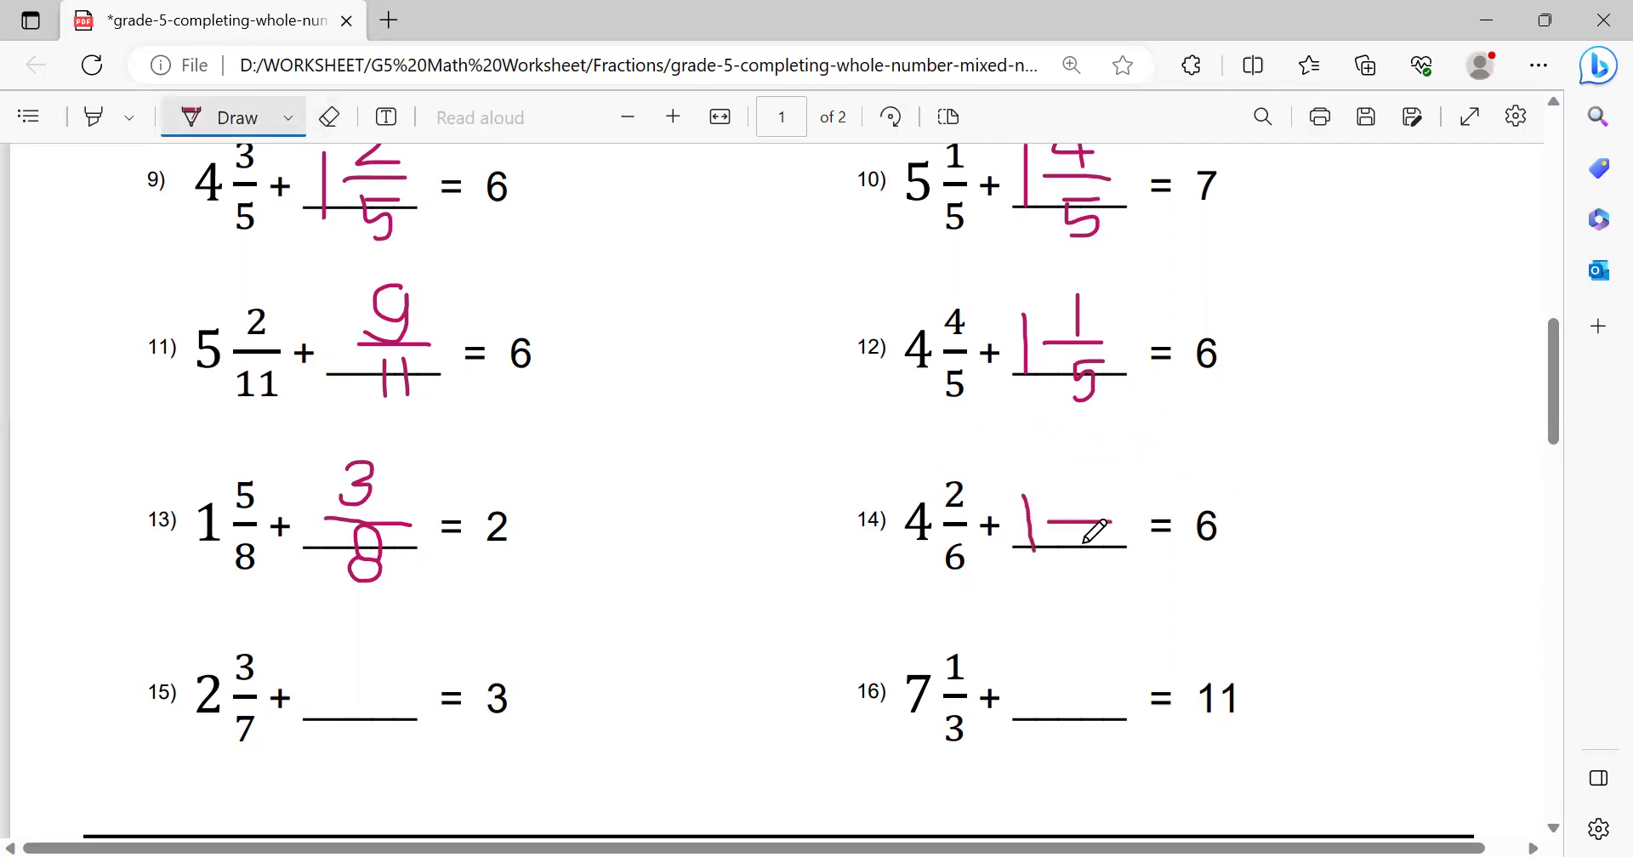
drag(1079, 467, 1093, 497)
mouse_move(1102, 551)
mouse_down()
mouse_move(1097, 576)
mouse_move(1076, 564)
mouse_up()
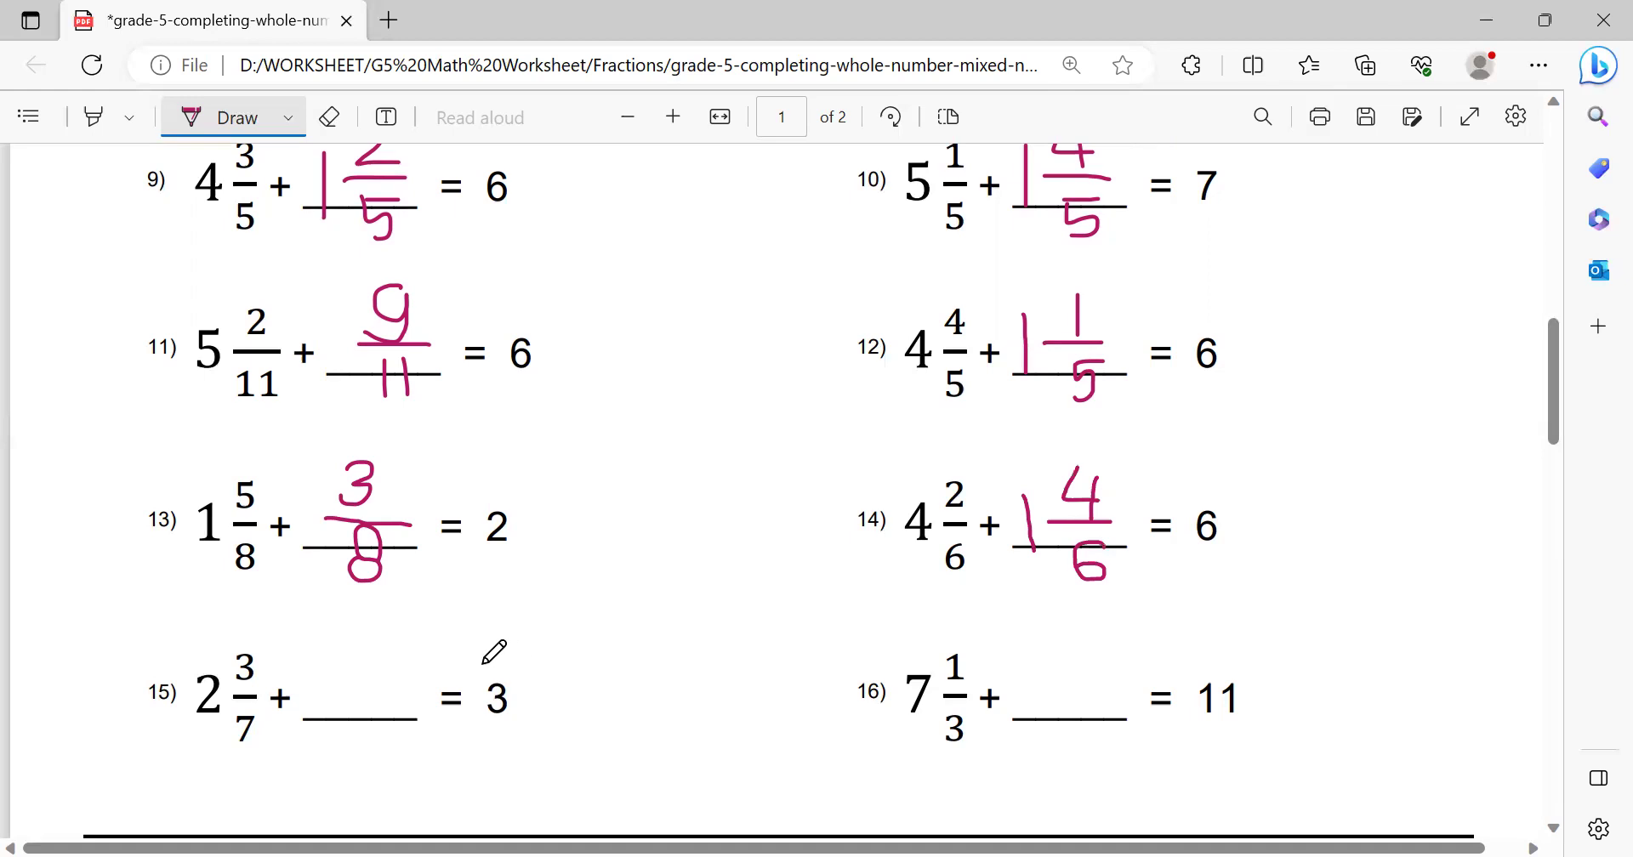
Sketch a working arc and scratch mark on problem 15, then erase both
mouse_move(493, 667)
mouse_down()
mouse_move(313, 610)
mouse_move(247, 619)
mouse_move(205, 661)
mouse_up()
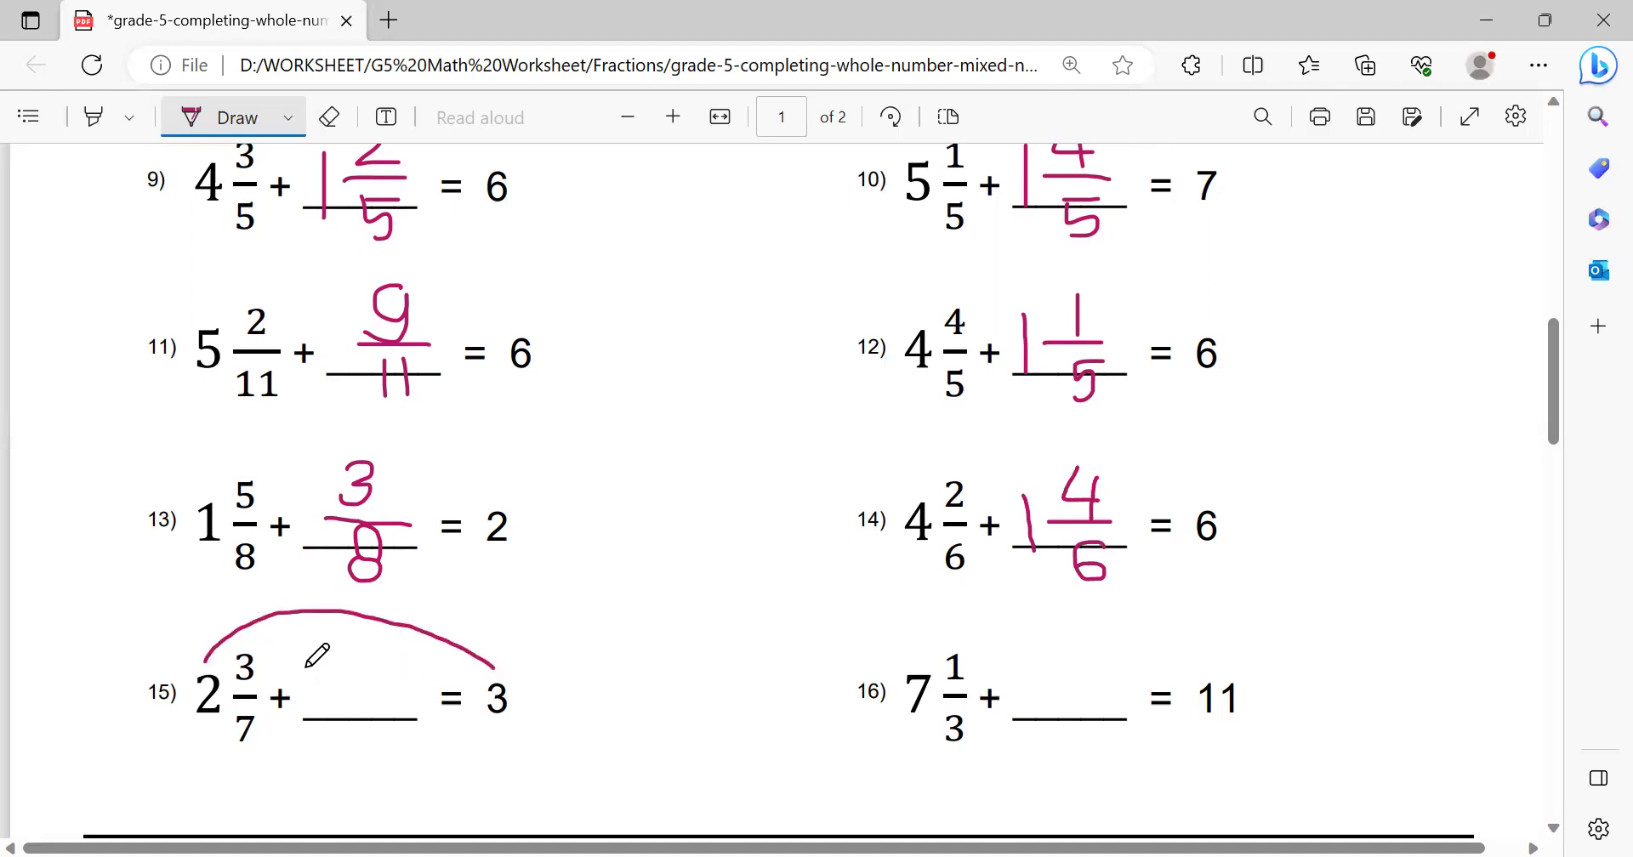
drag(306, 662, 308, 721)
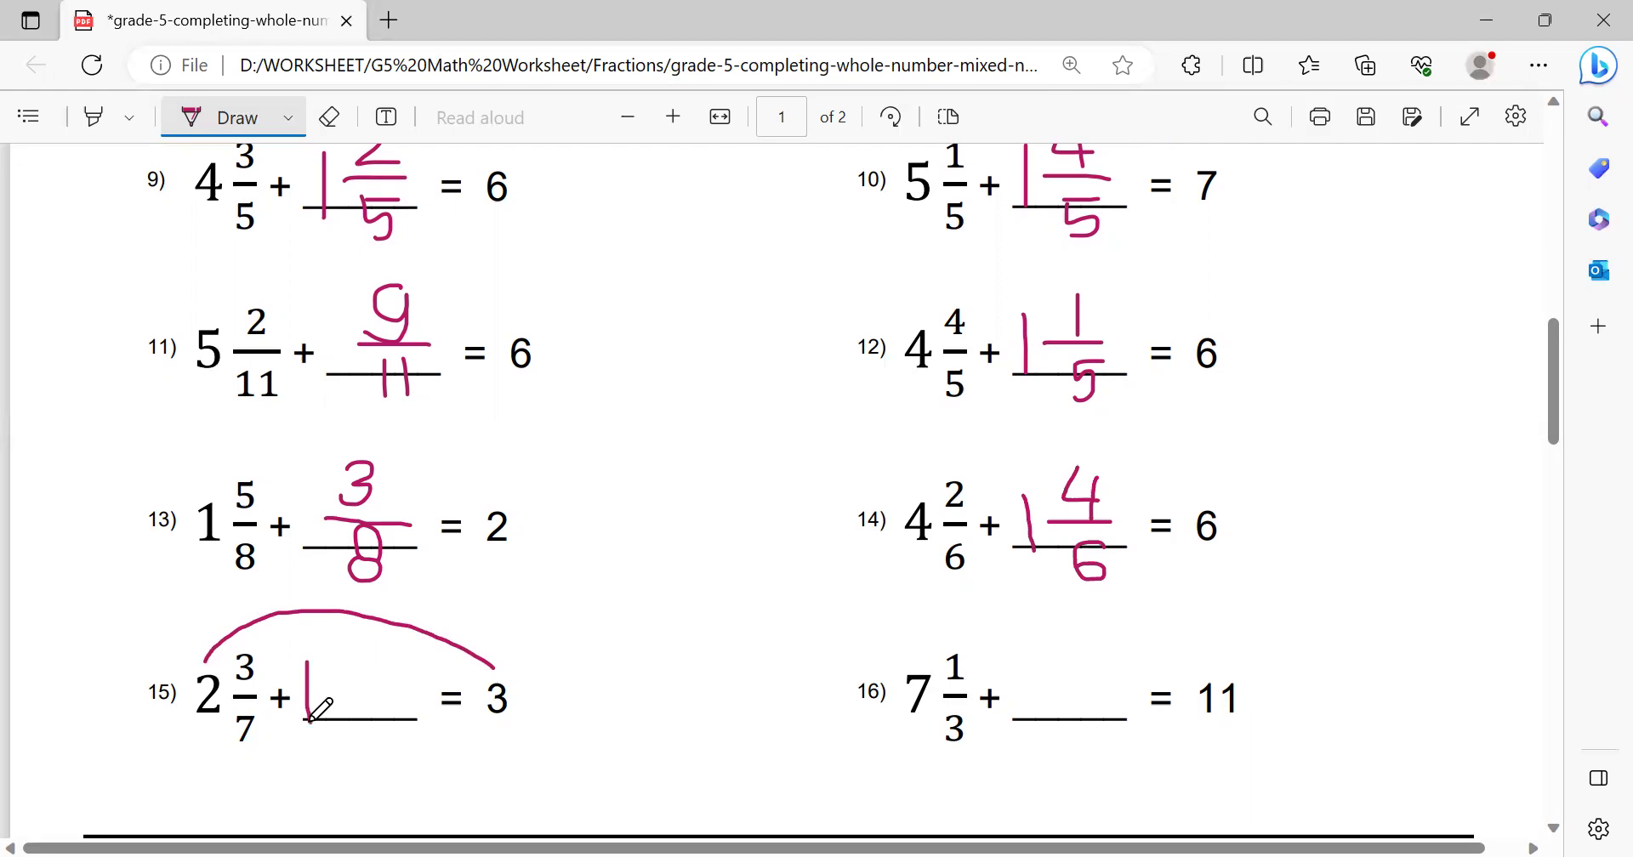
click(333, 121)
click(427, 634)
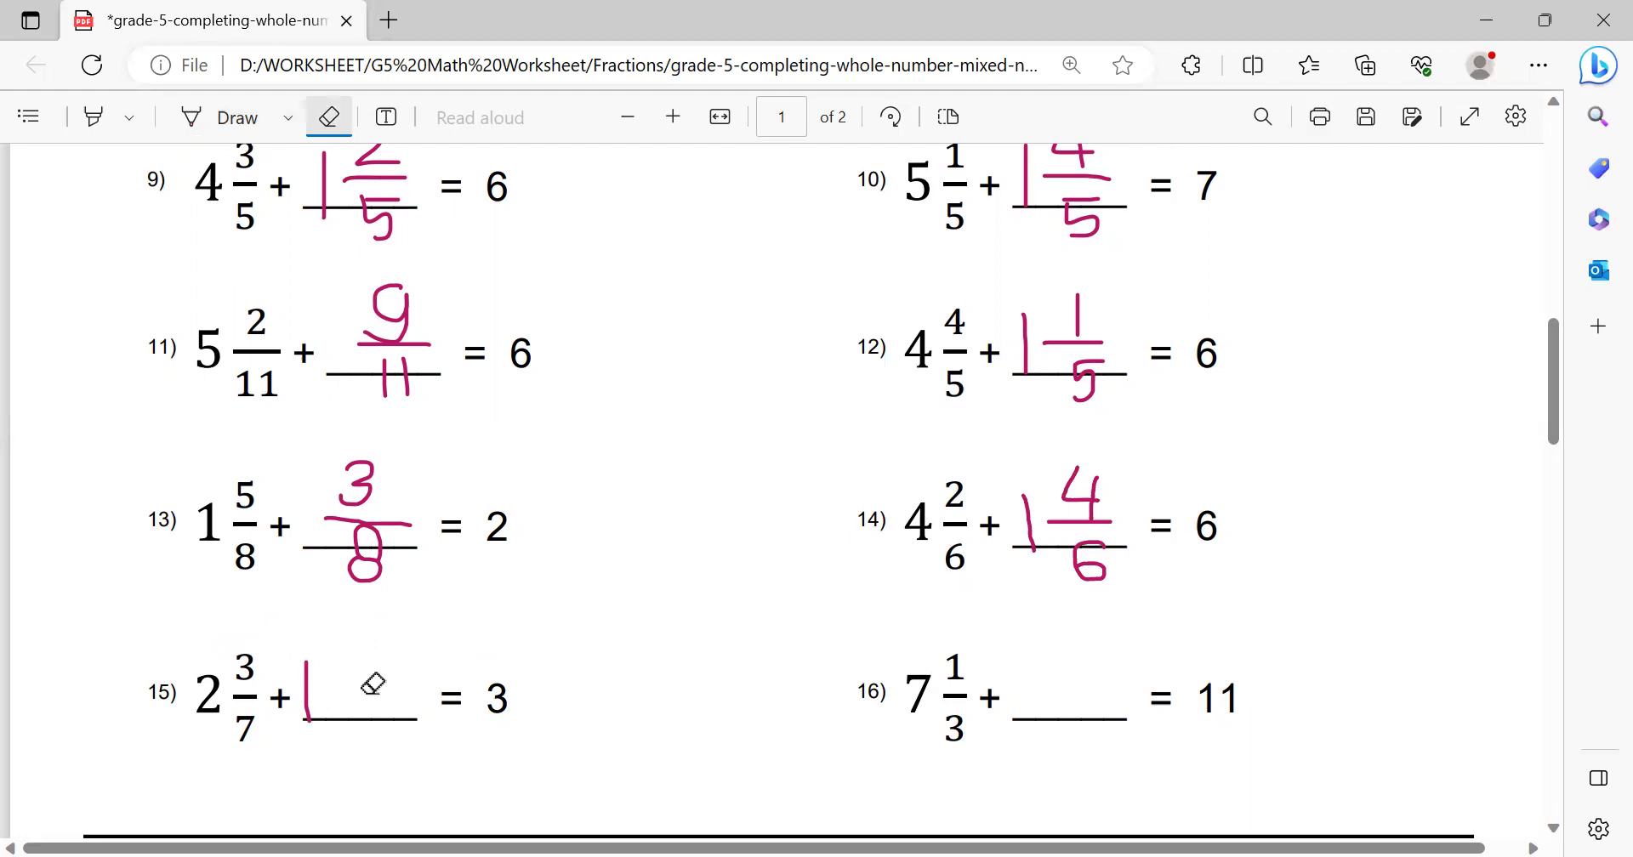
click(308, 676)
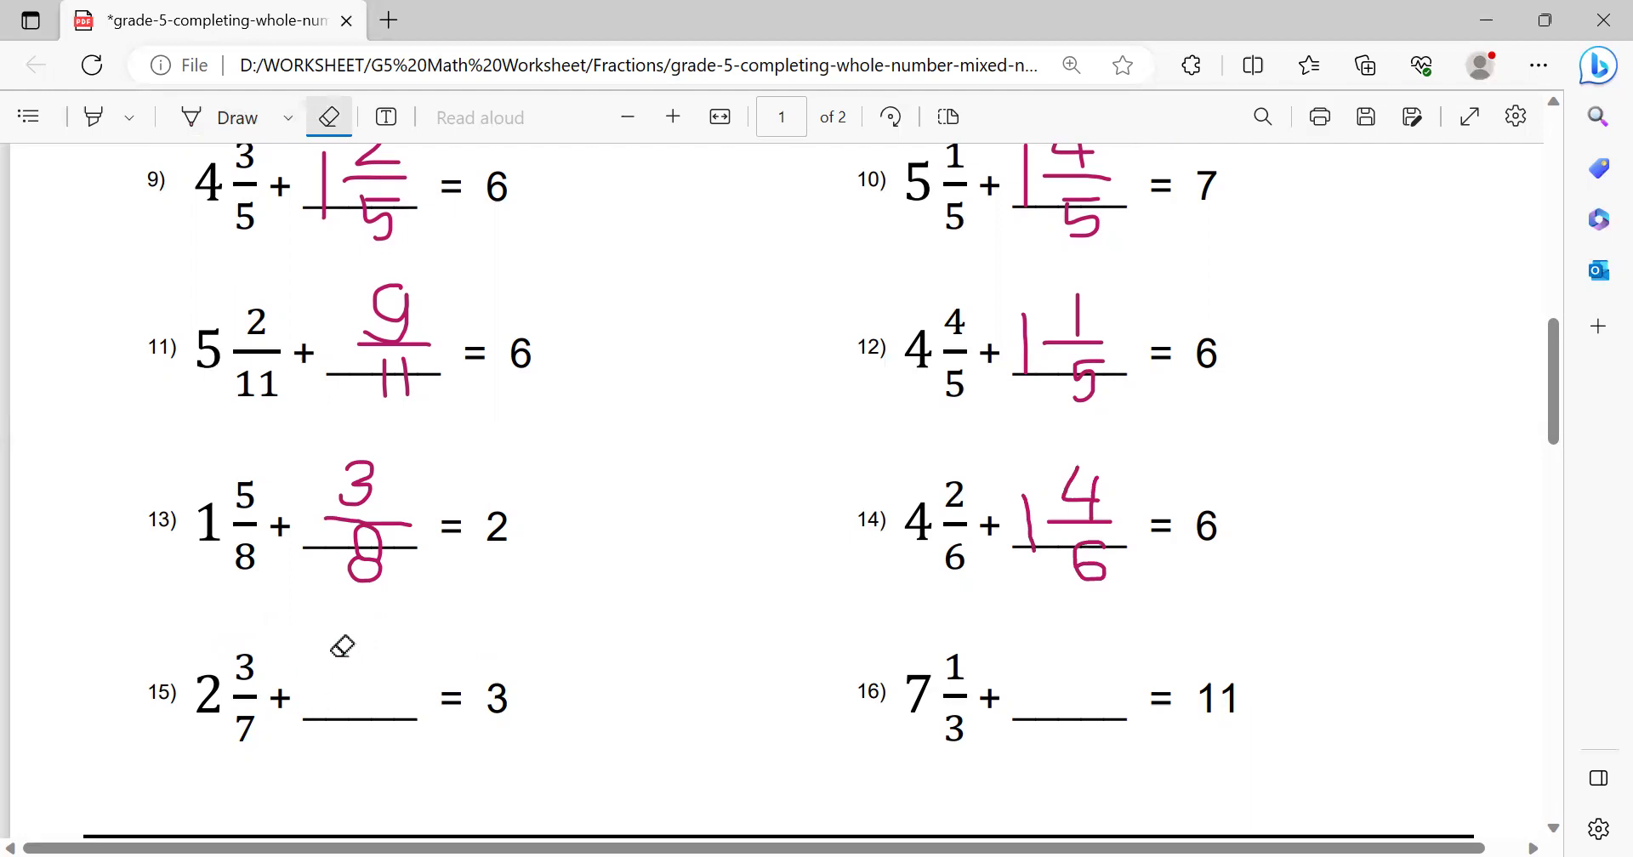
Draw the fraction bar and numerator 4 for problem 15's answer in magenta
click(202, 121)
drag(326, 693, 401, 693)
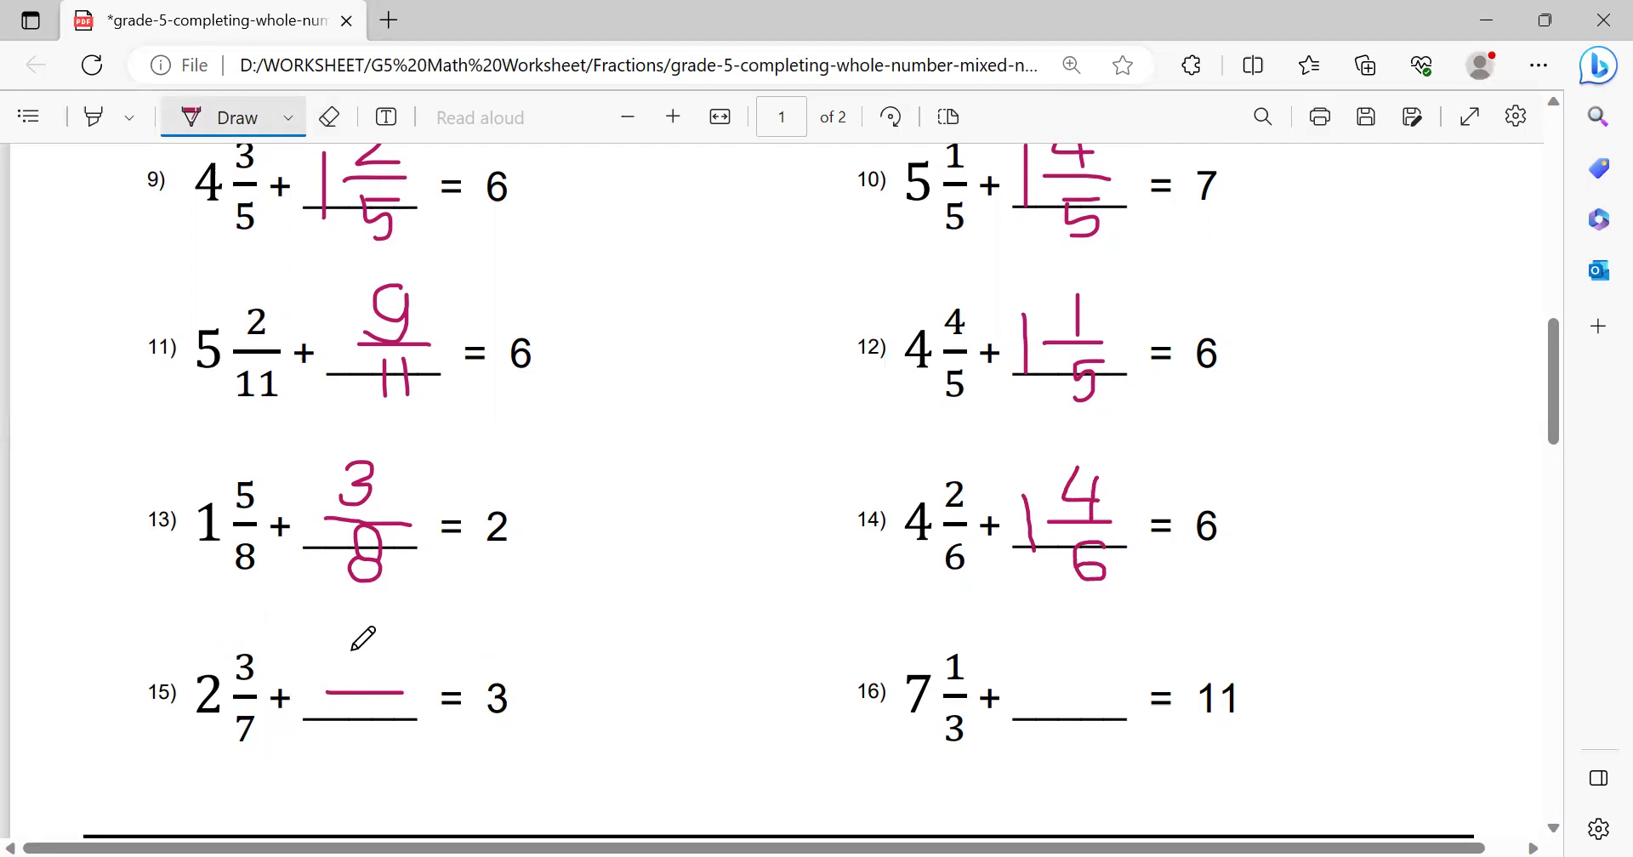
mouse_move(363, 633)
mouse_down()
mouse_move(339, 676)
mouse_move(400, 674)
mouse_move(368, 692)
mouse_move(364, 755)
mouse_move(398, 736)
mouse_up()
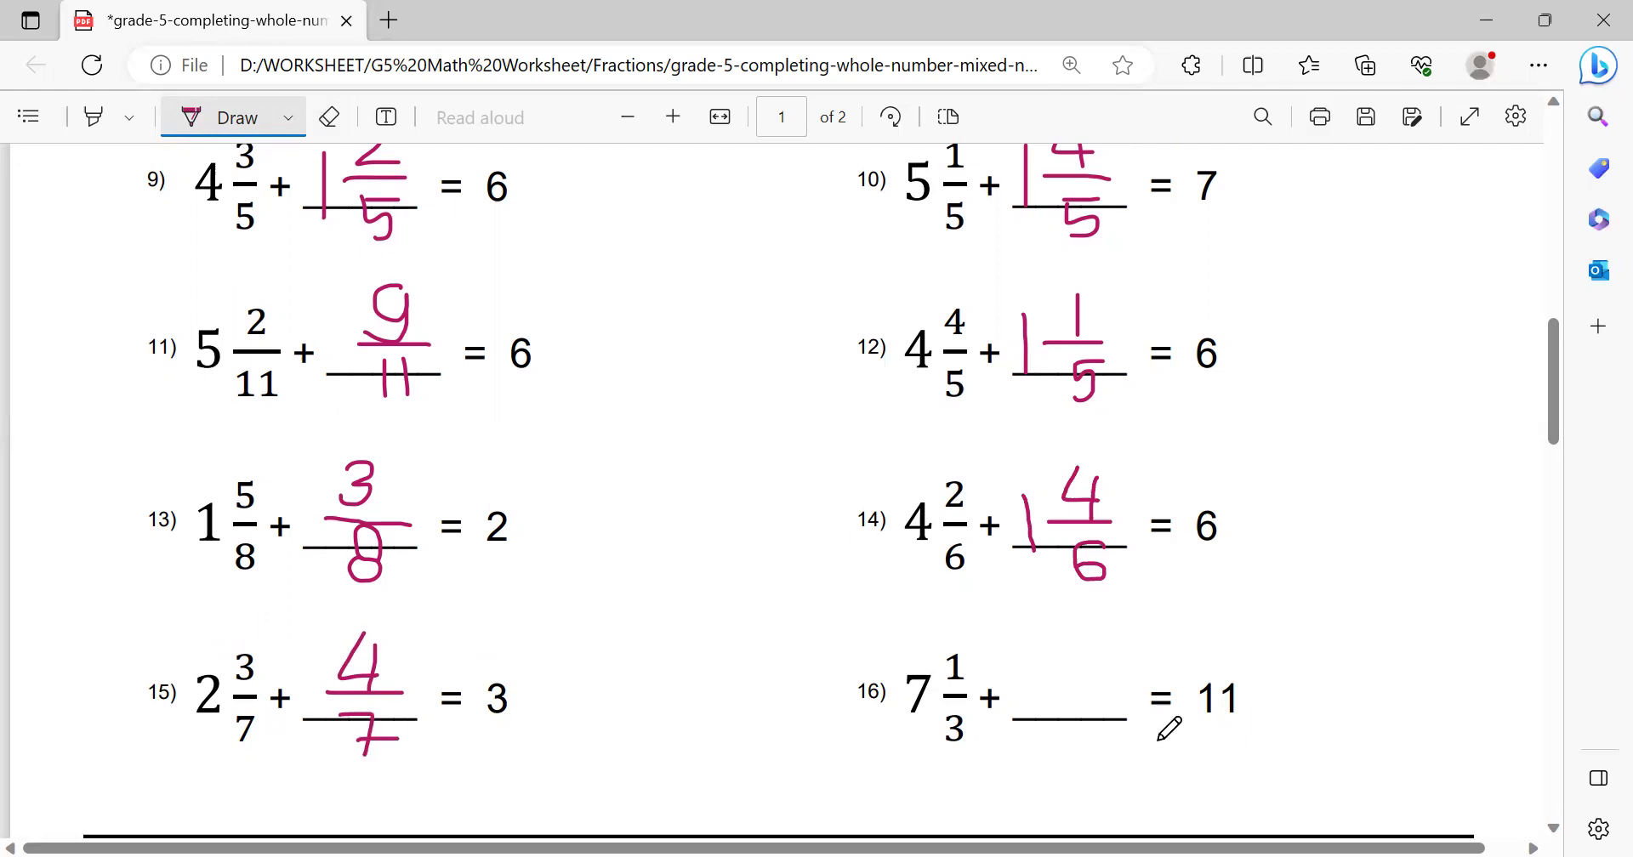
Erase the working arc and scratch 4 on problem 16, then ink the numerator 2
mouse_move(1216, 669)
mouse_down()
mouse_move(1174, 630)
mouse_move(1012, 602)
mouse_move(920, 642)
mouse_move(914, 662)
mouse_up()
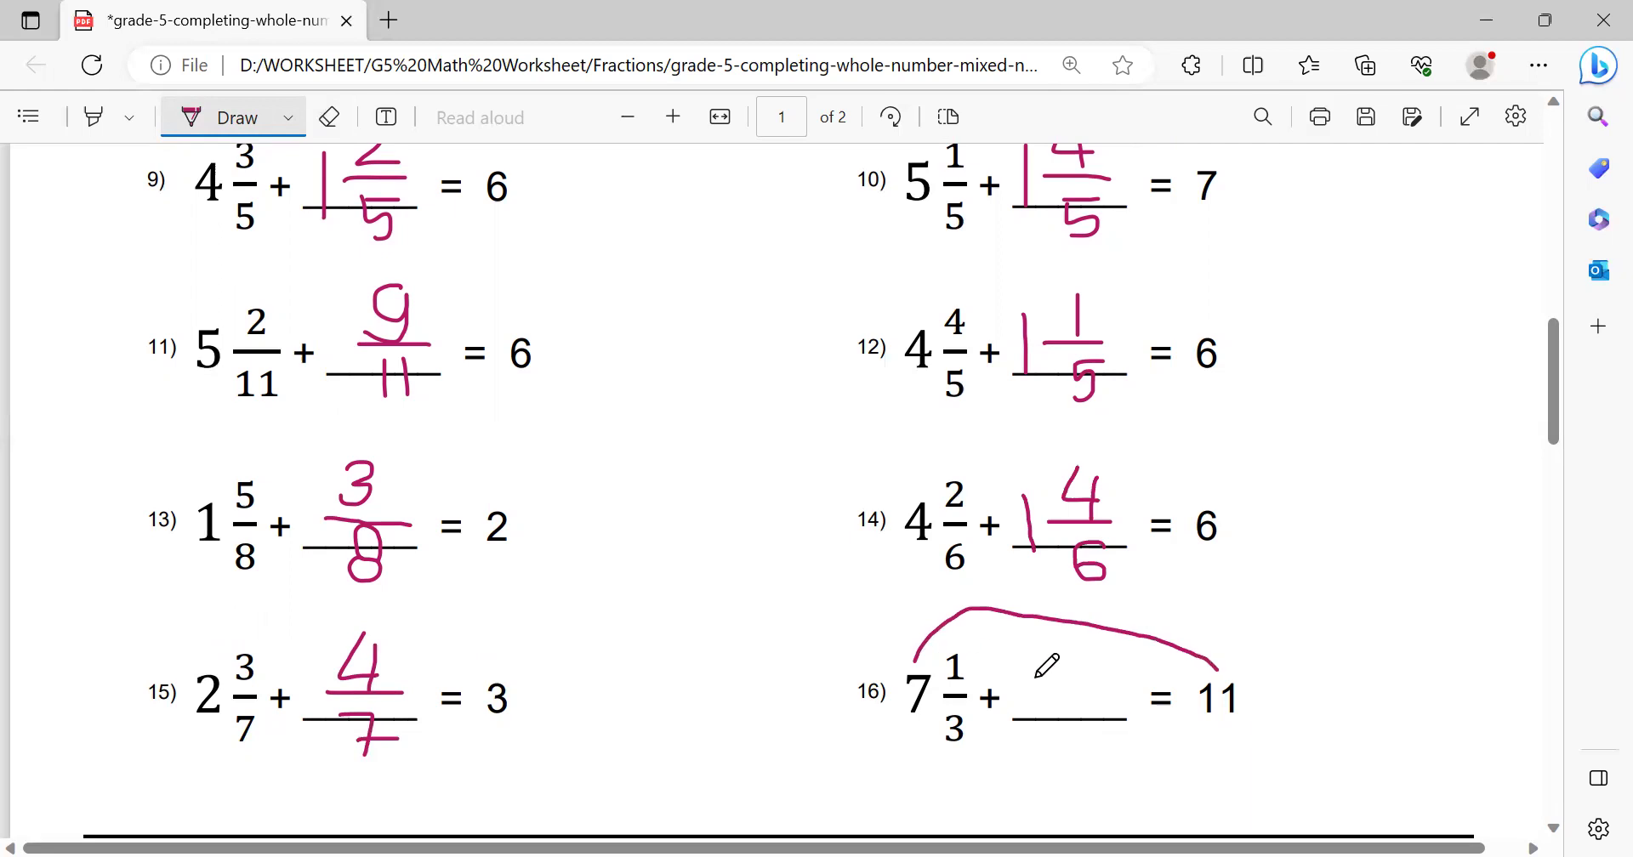
mouse_move(1033, 665)
mouse_down()
mouse_move(1061, 706)
mouse_move(1051, 742)
mouse_up()
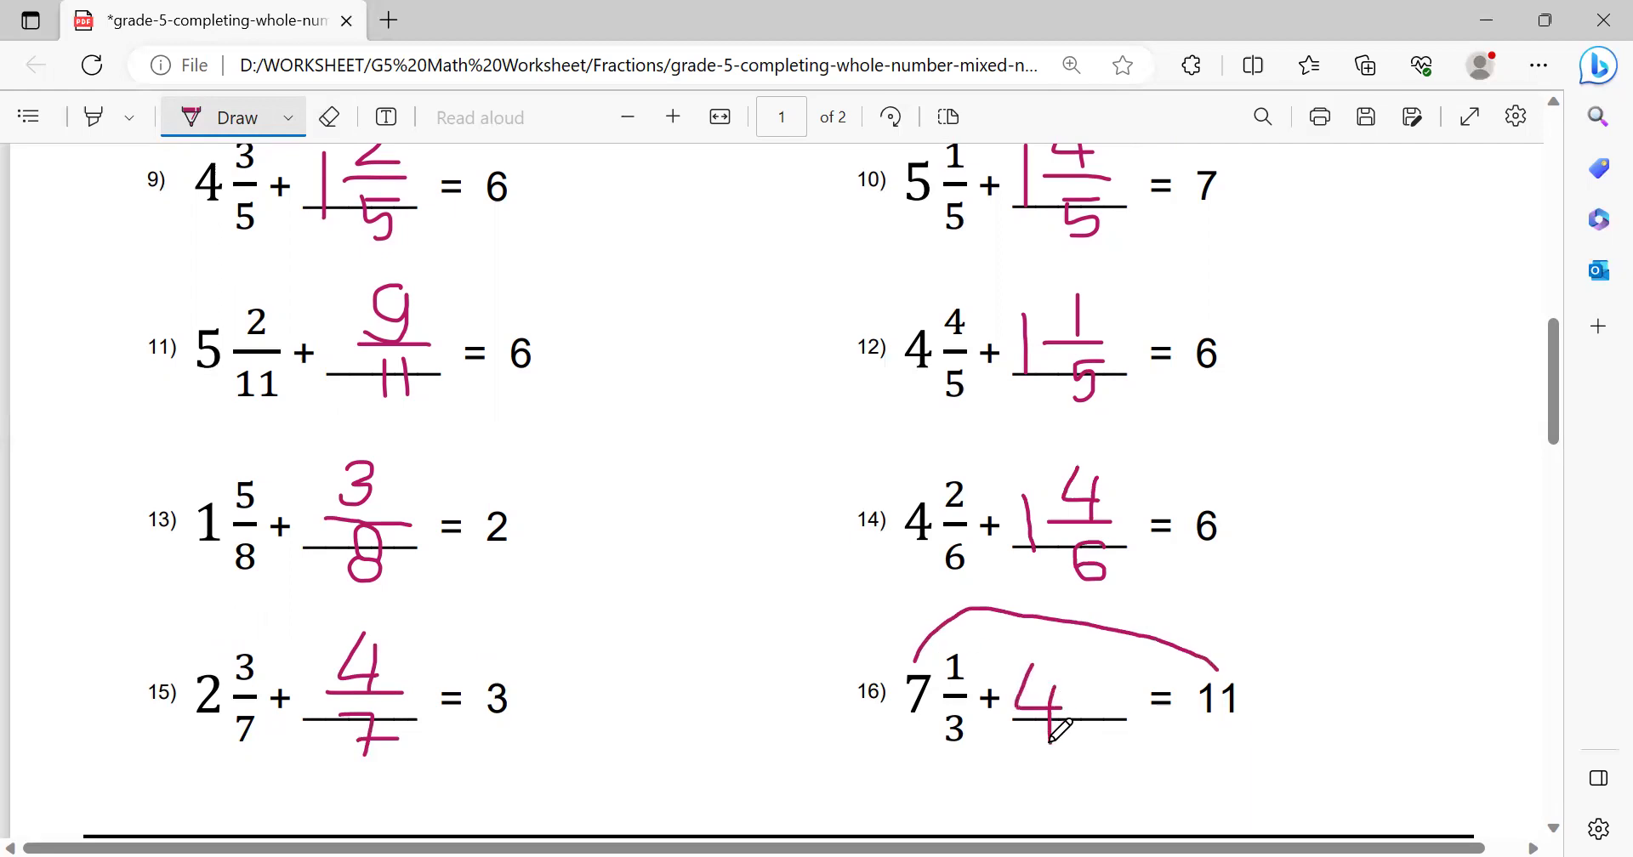
click(330, 117)
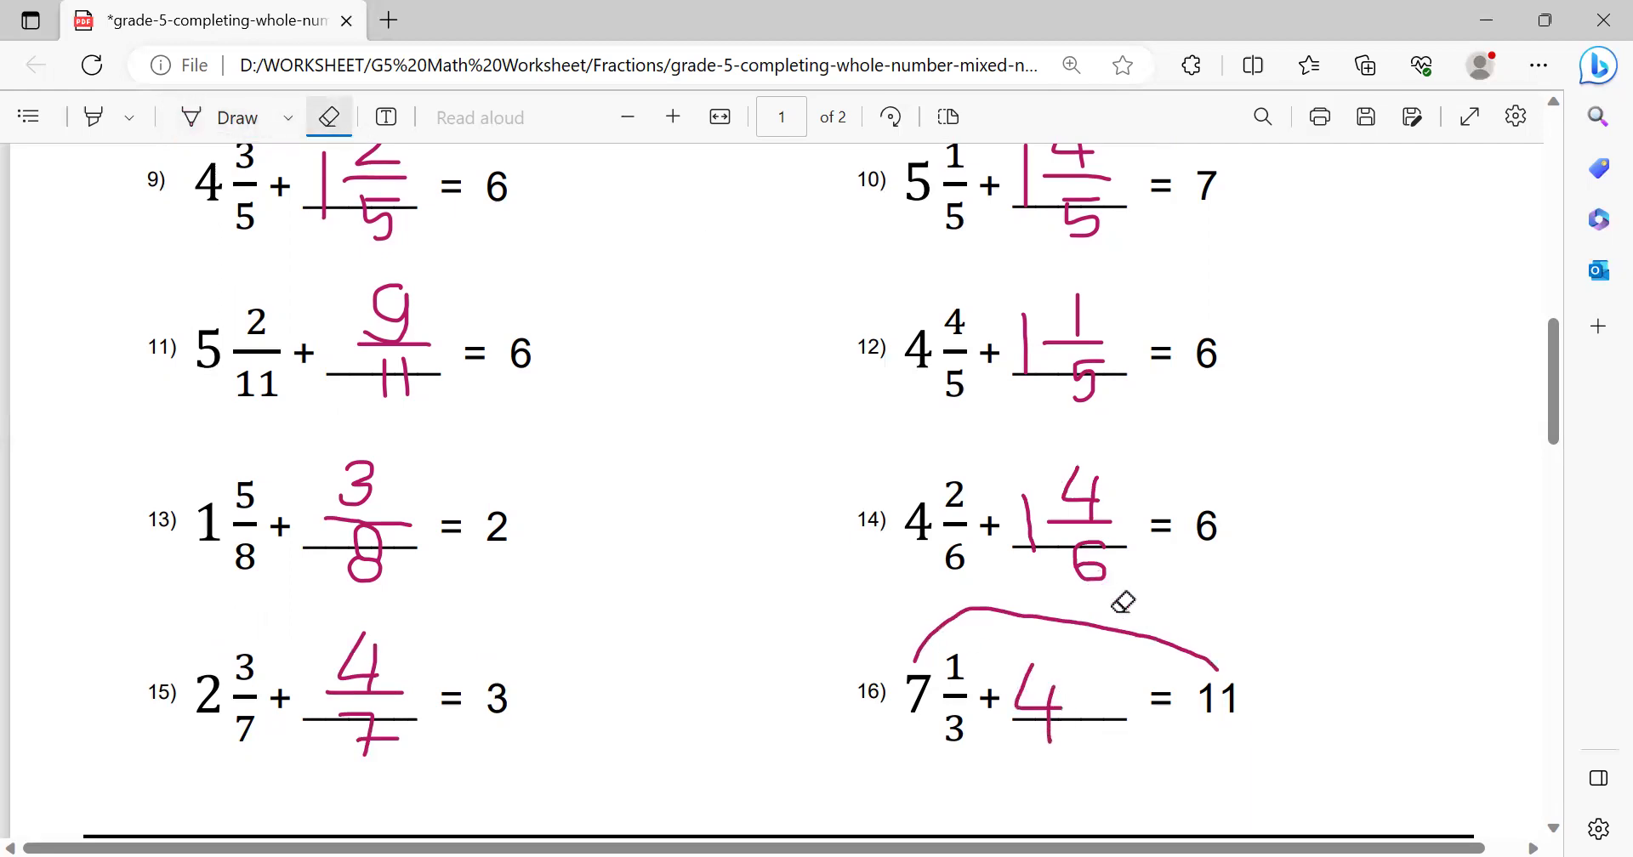
drag(1140, 626, 1133, 649)
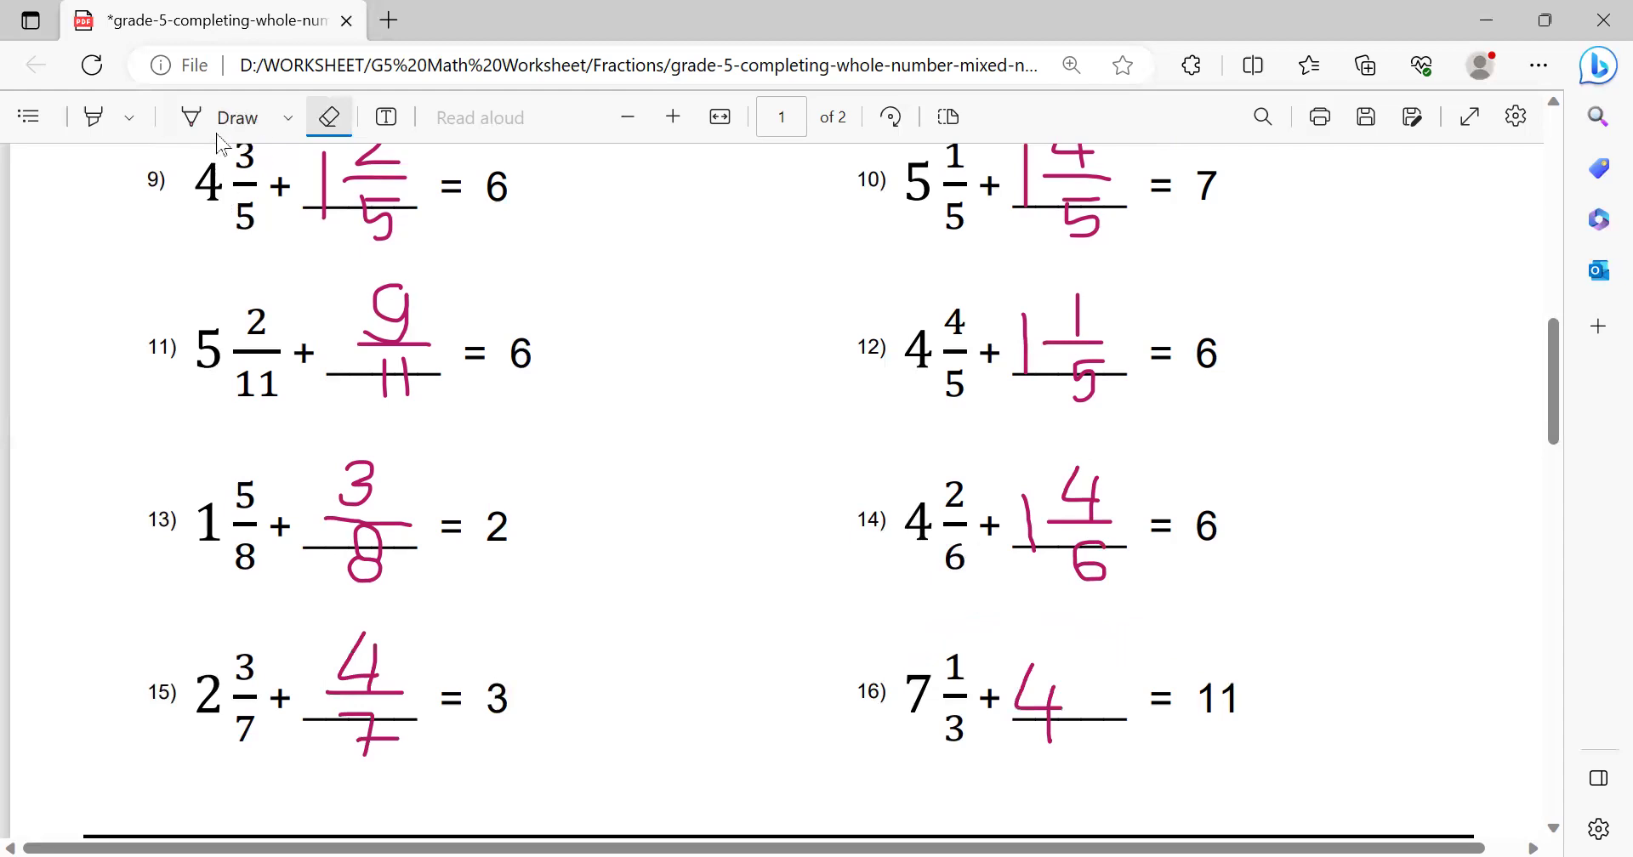
drag(1021, 643, 1073, 691)
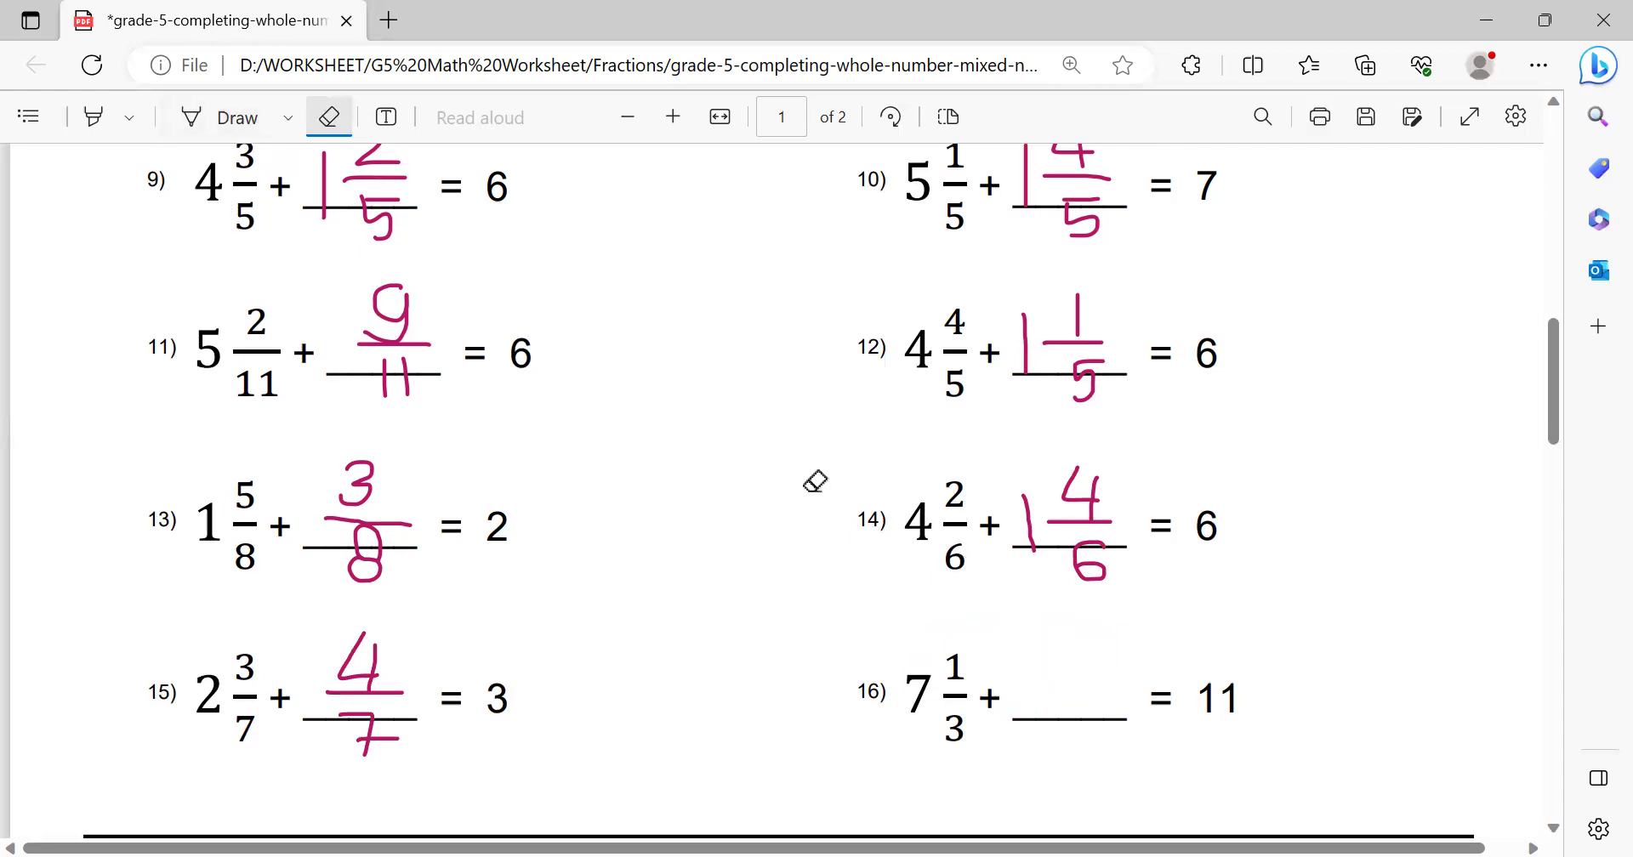
click(228, 115)
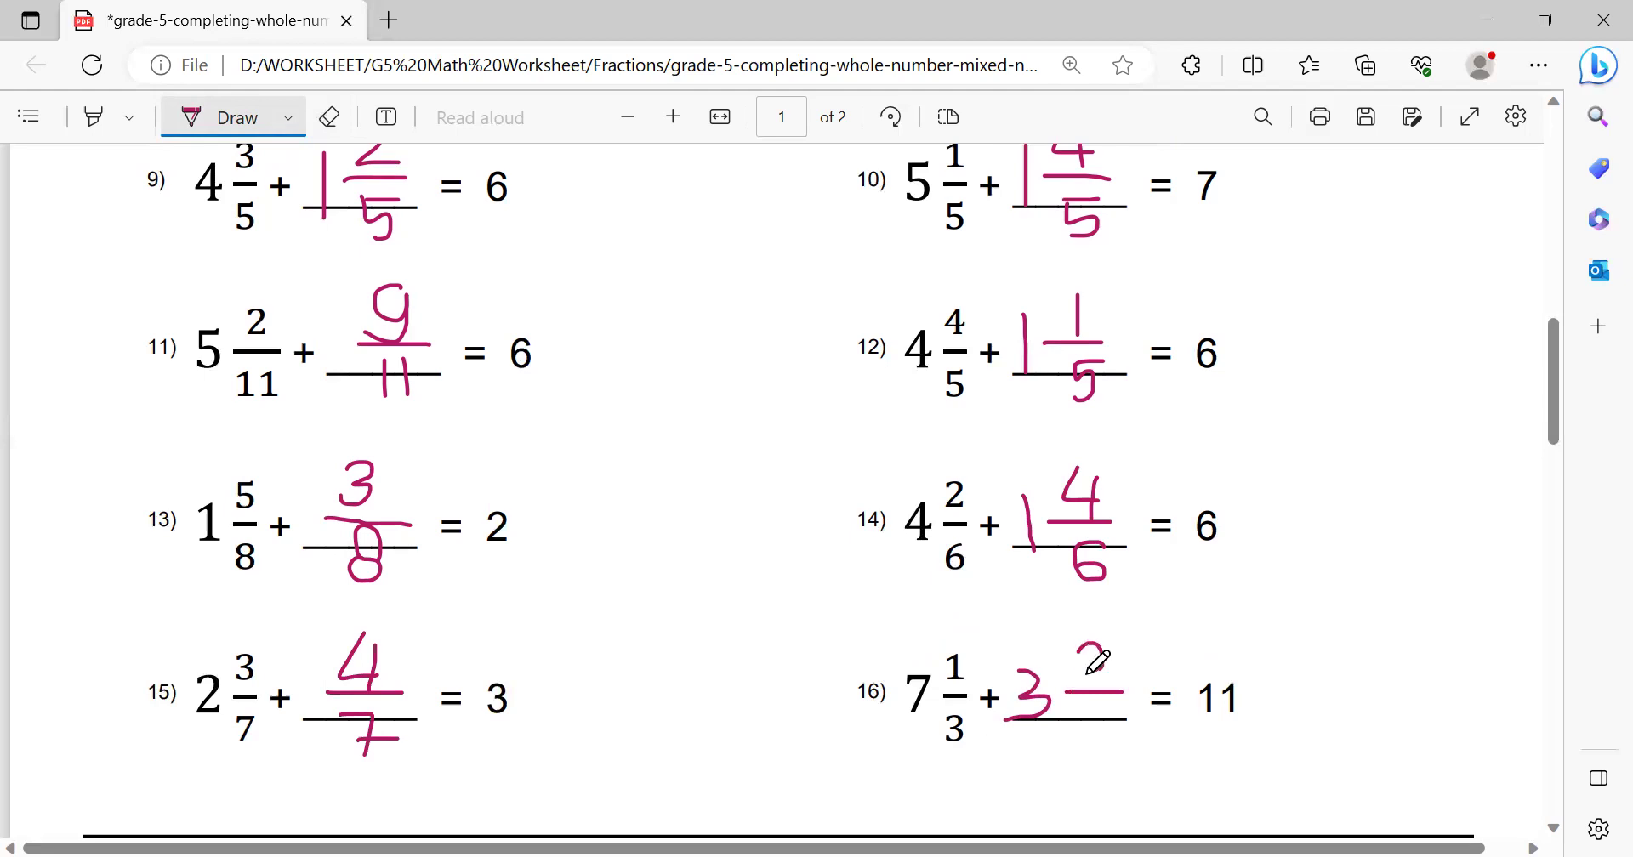
click(1081, 708)
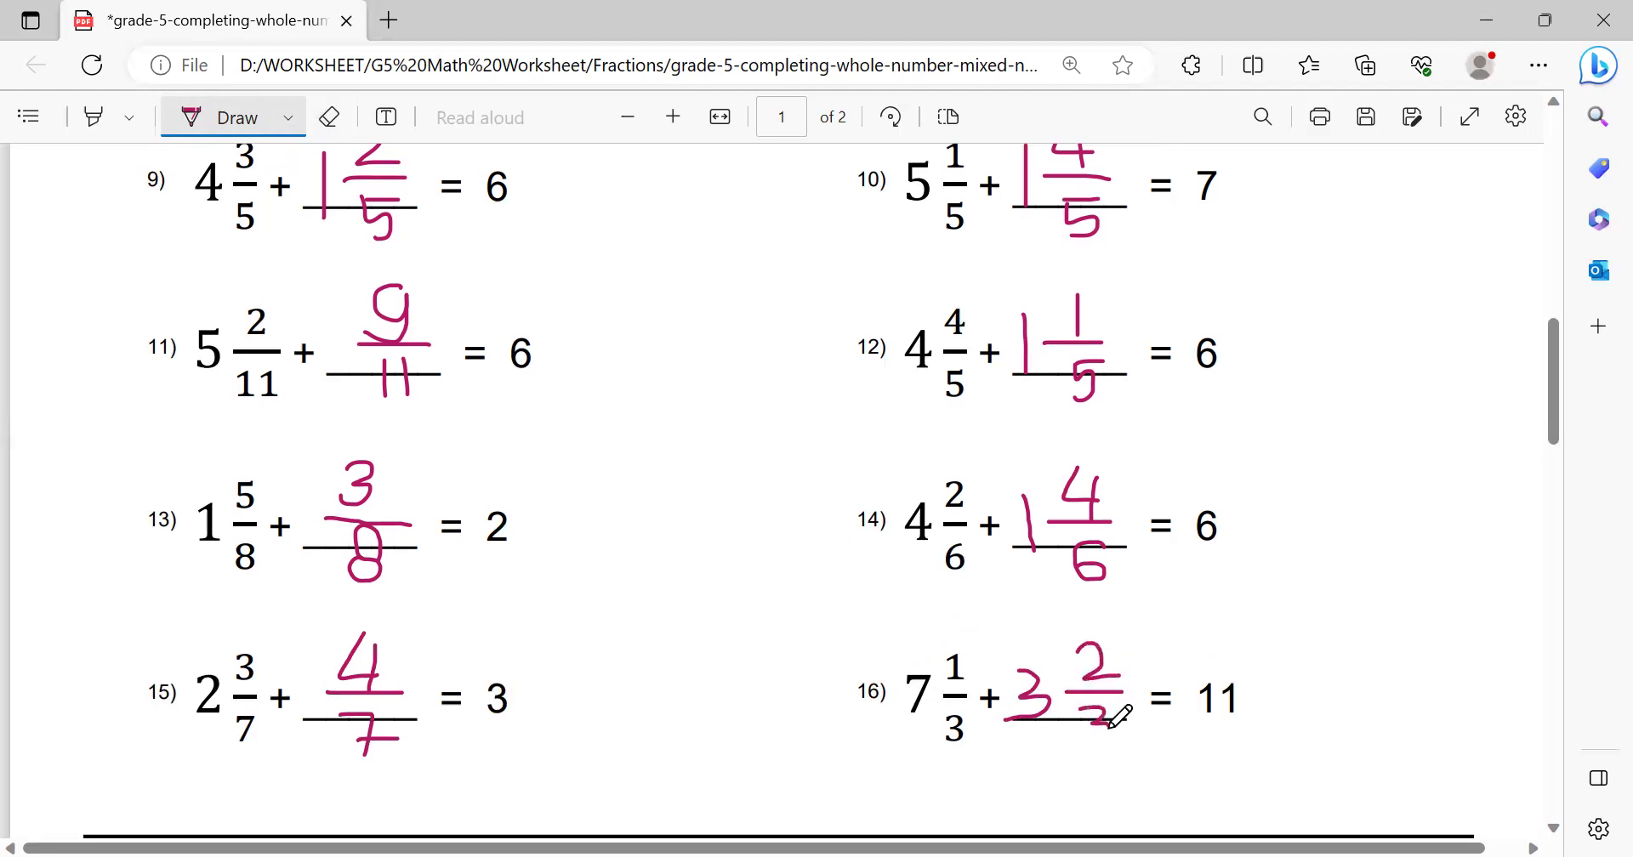